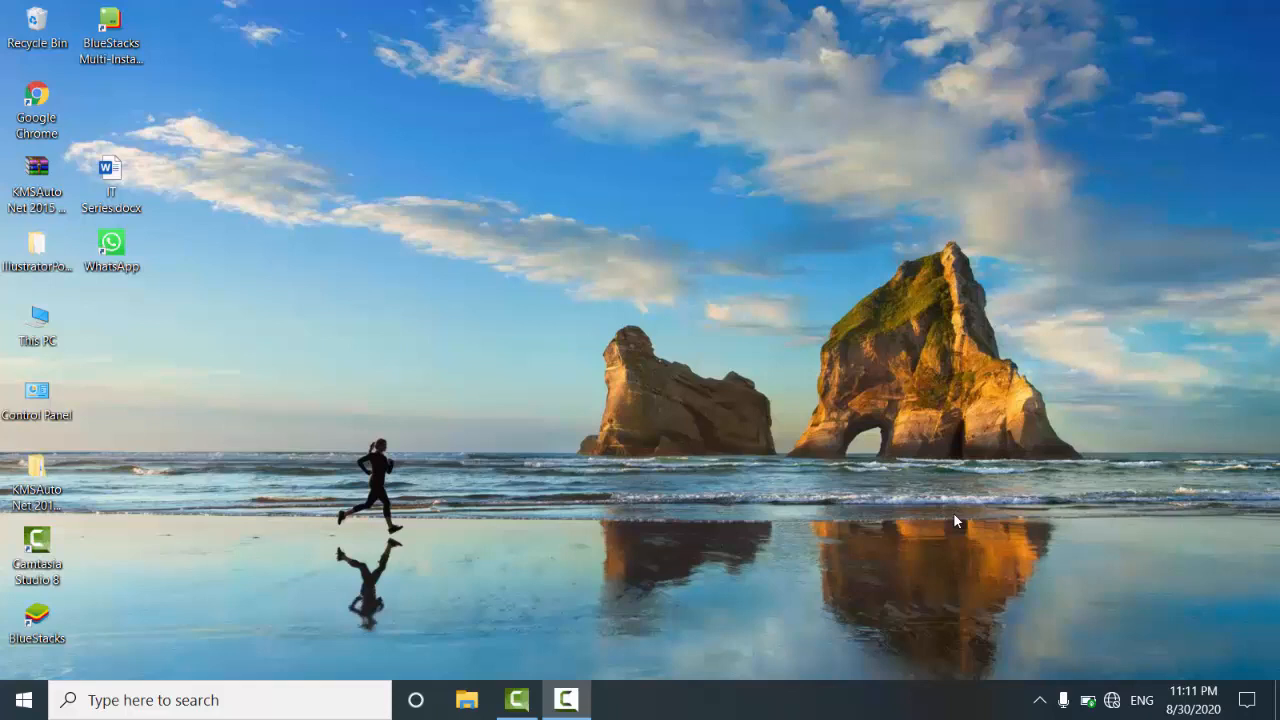
- Open Word by searching for "ms word" and create a blank document
click(152, 708)
text(ms word)
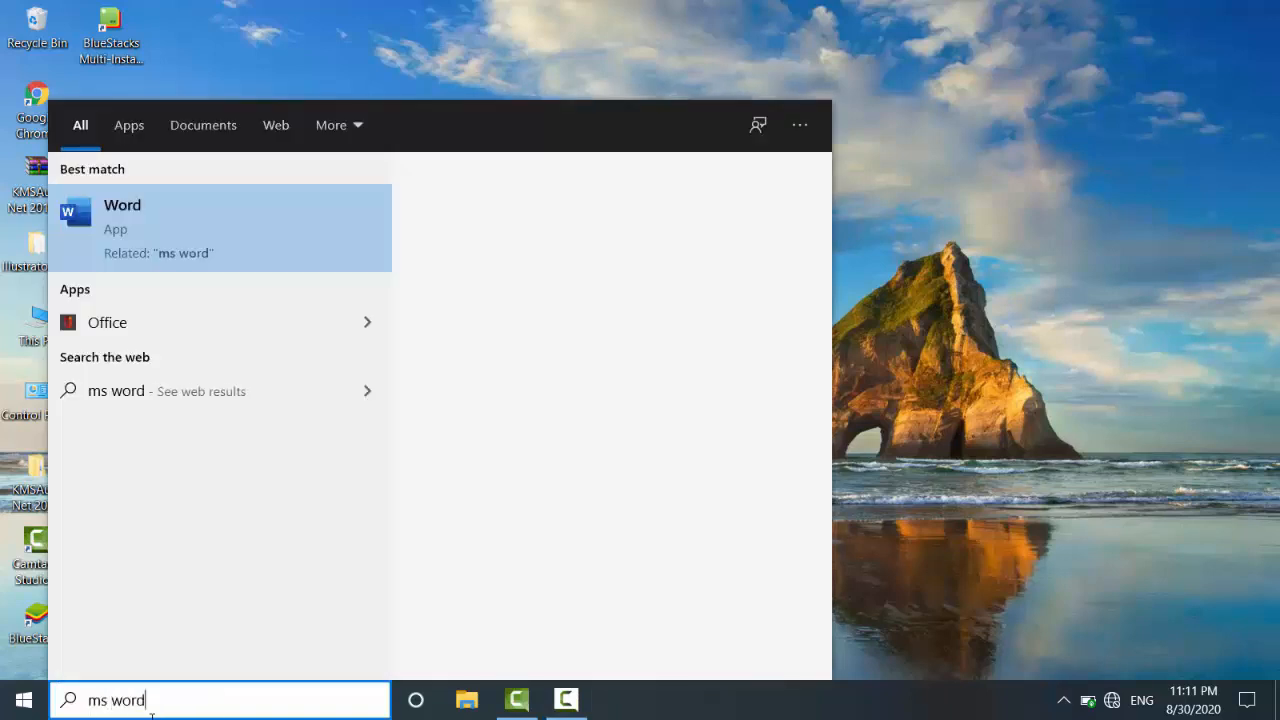
key(Return)
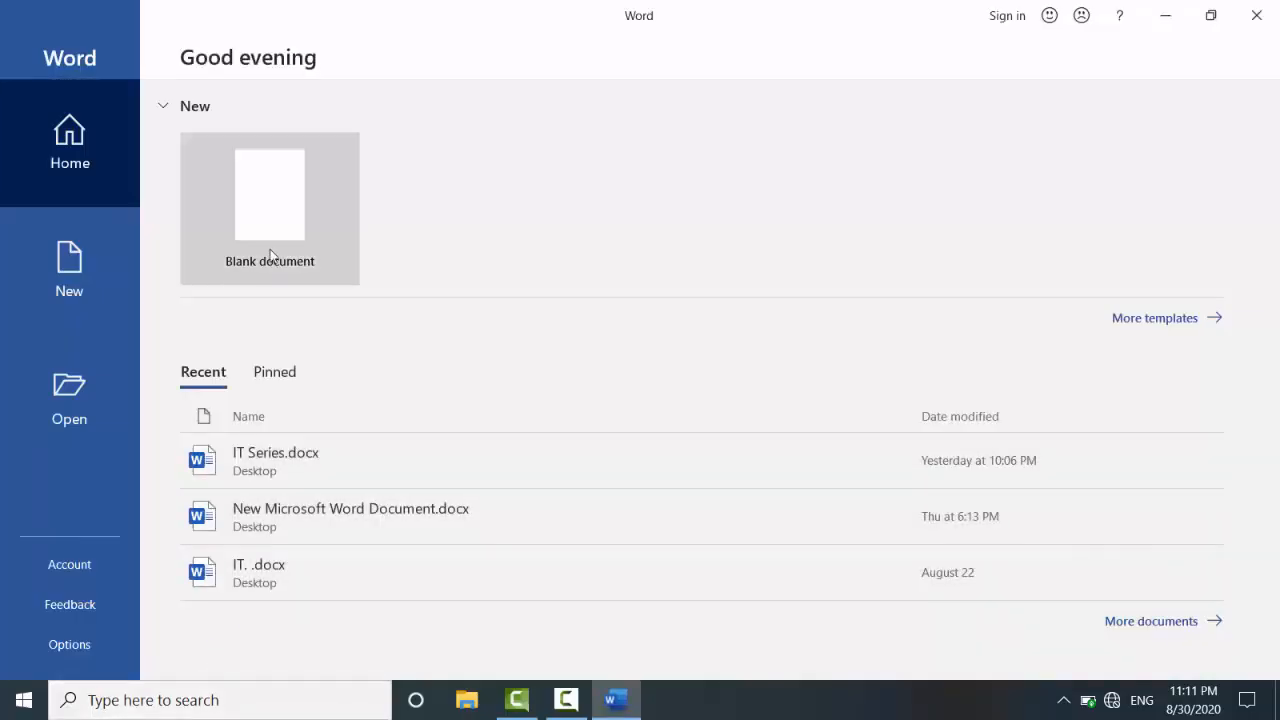
click(286, 189)
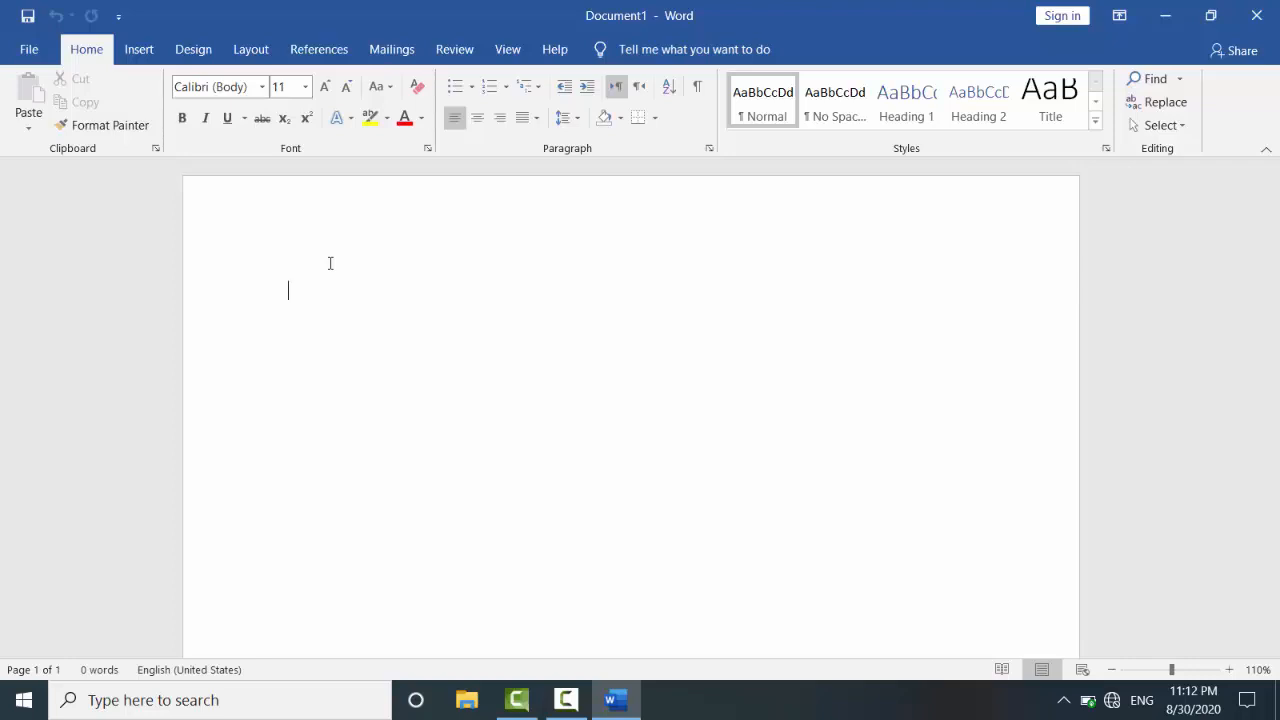
- Generate sample paragraphs in the blank document with =rand(), and undo the generated text
text(=)
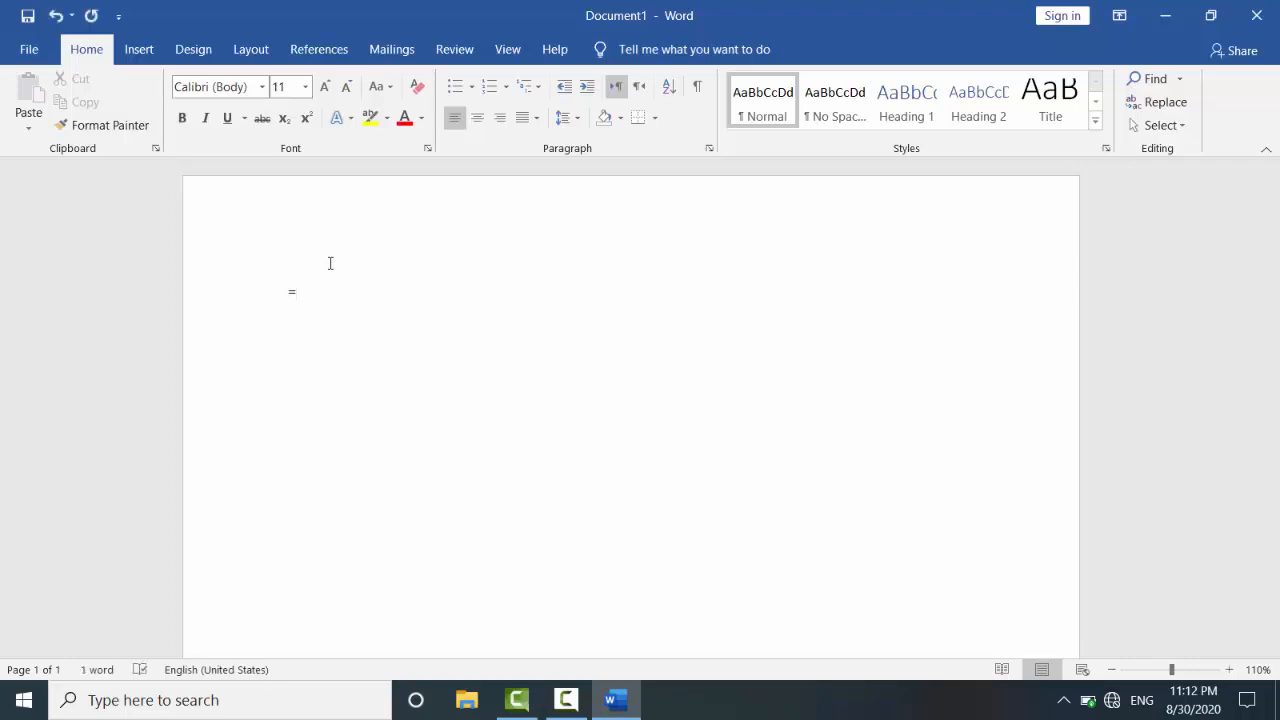
text(rand())
key(Return)
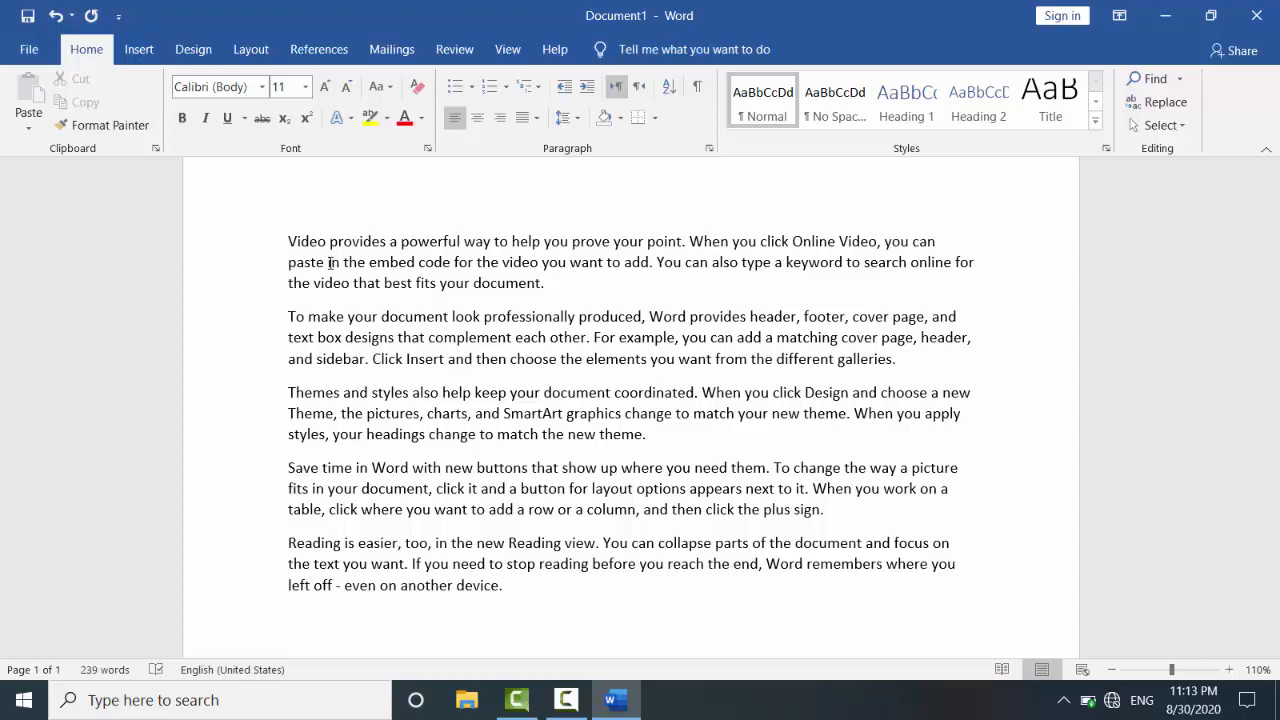
key(ctrl+z)
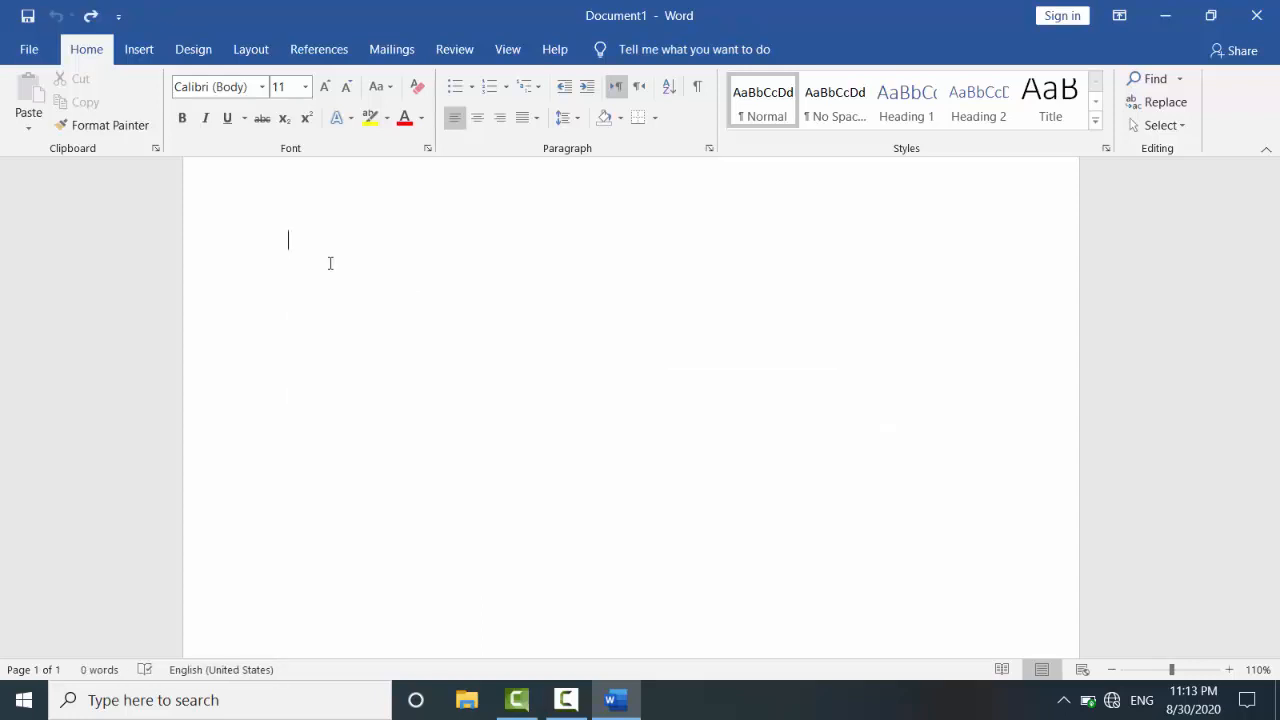
- Write the text "MS word is a word processor program. In this program we can store data" in the document
text(MS w)
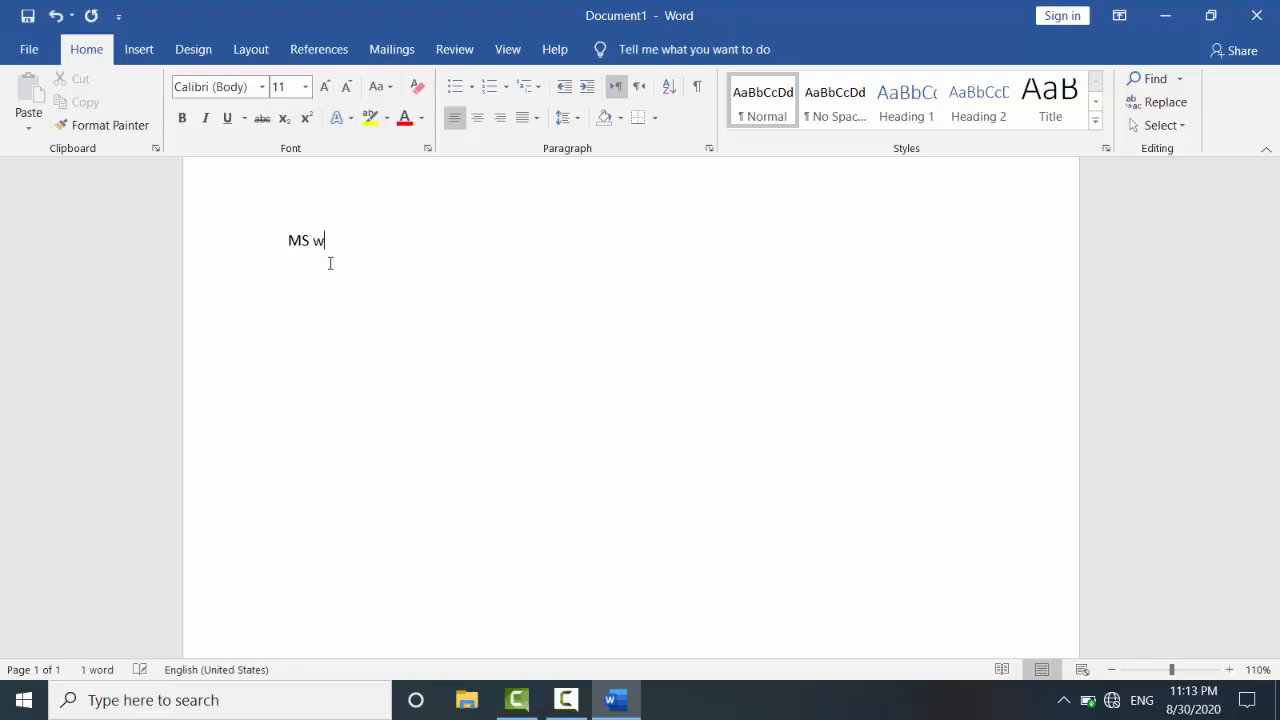
text(ord is a word)
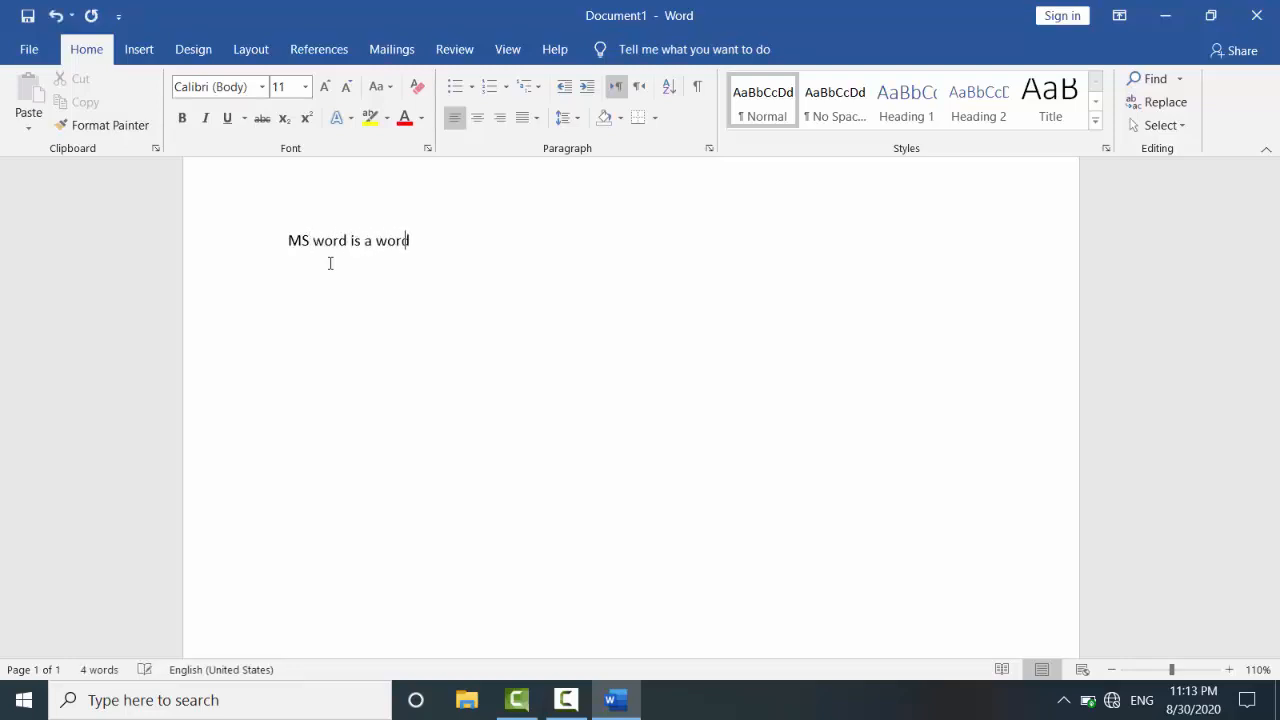
text( processor program)
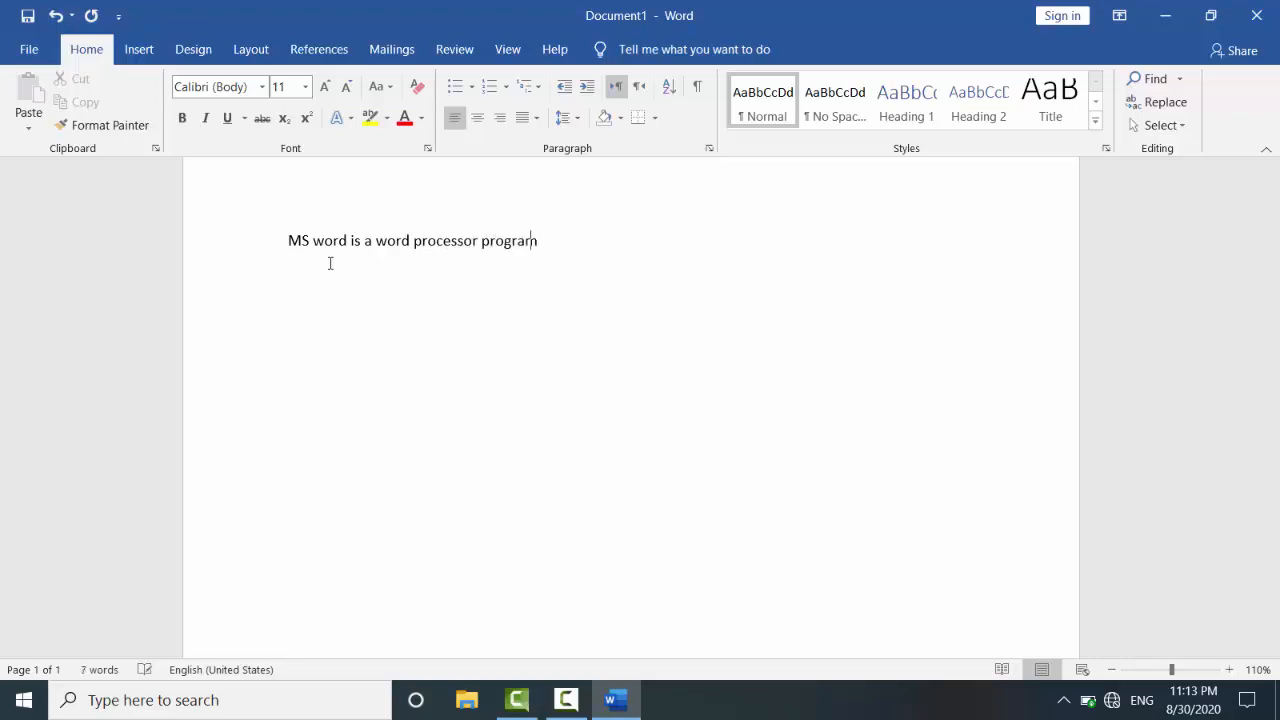
text(. In this progra)
key(BackSpace)
text(am )
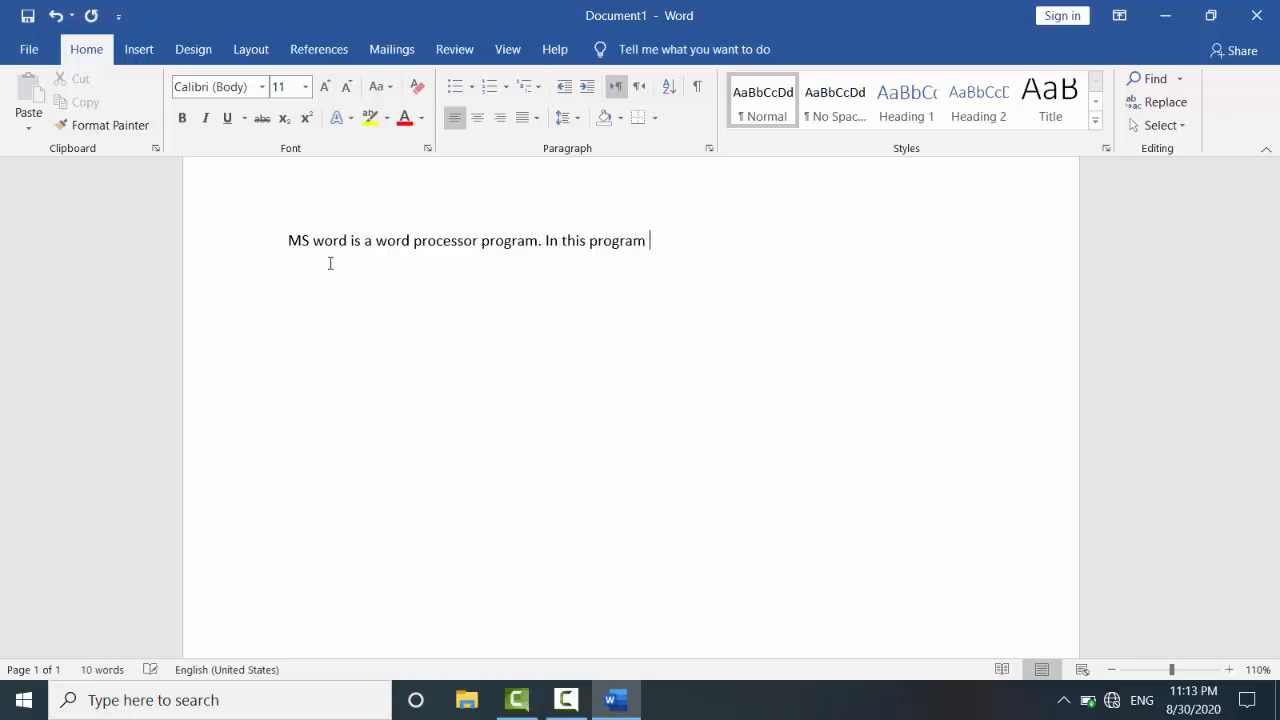
text(we can store data)
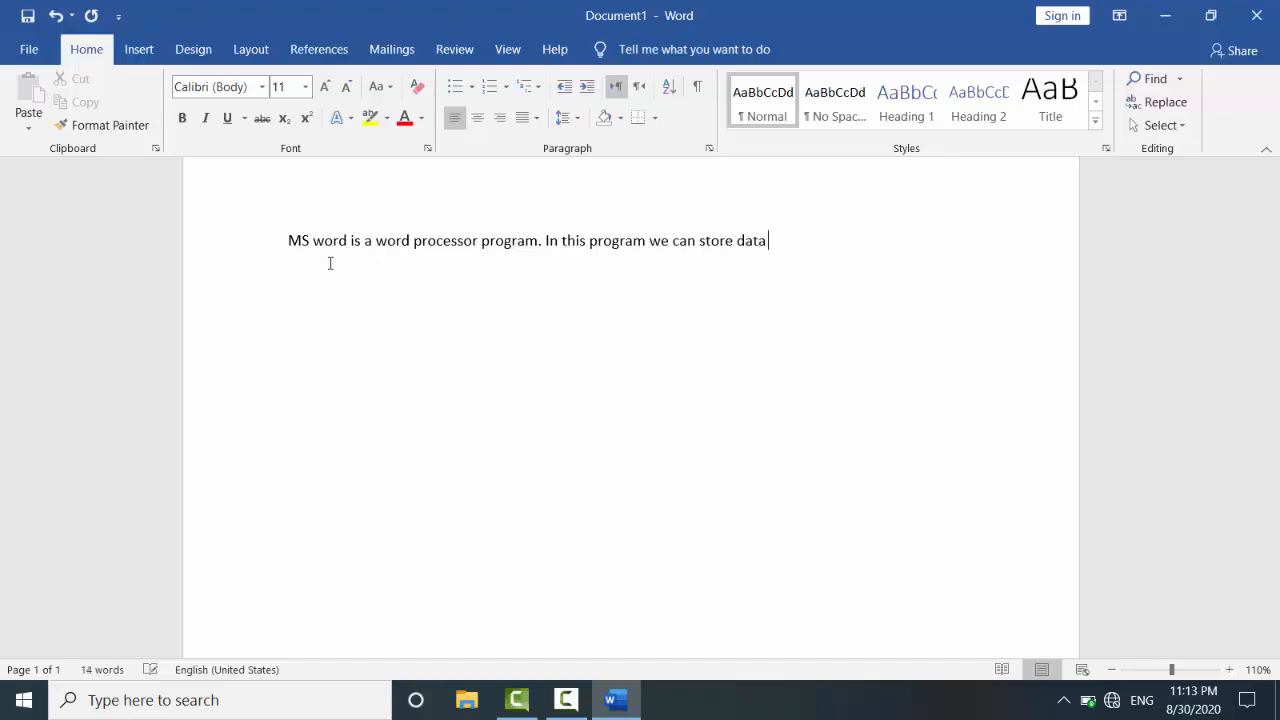
- Complete the paragraph with "in different form like numeric, alphabetic, character and images as well."
text( in t)
key(BackSpace)
text(i)
key(BackSpace)
text(different form like)
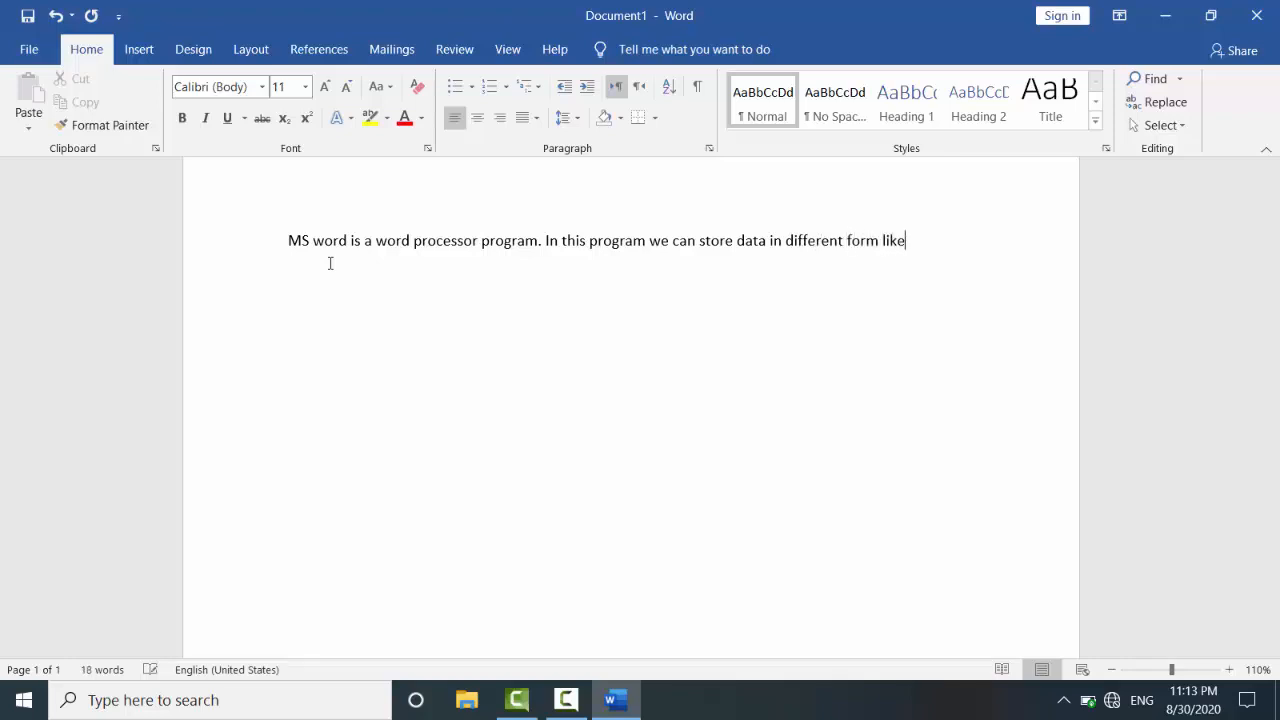
text( numeric, alph)
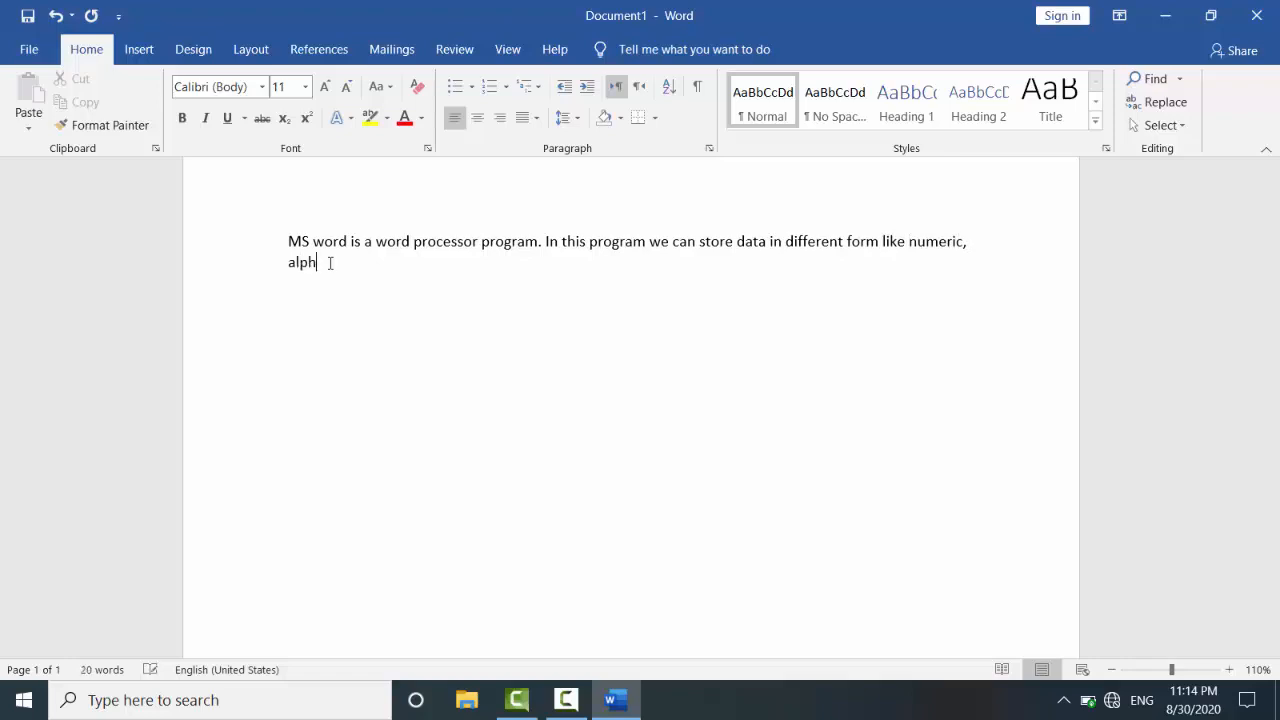
text(abetic, character,)
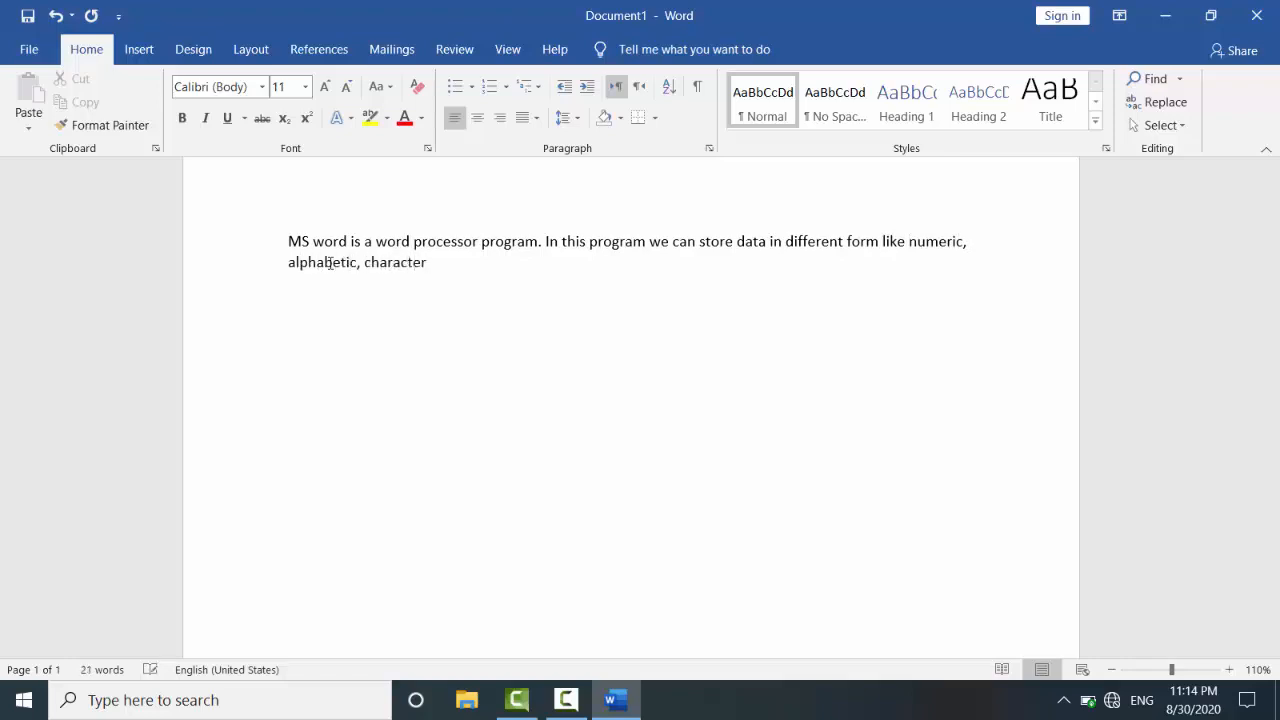
key(BackSpace)
key(BackSpace)
text(and images as well.)
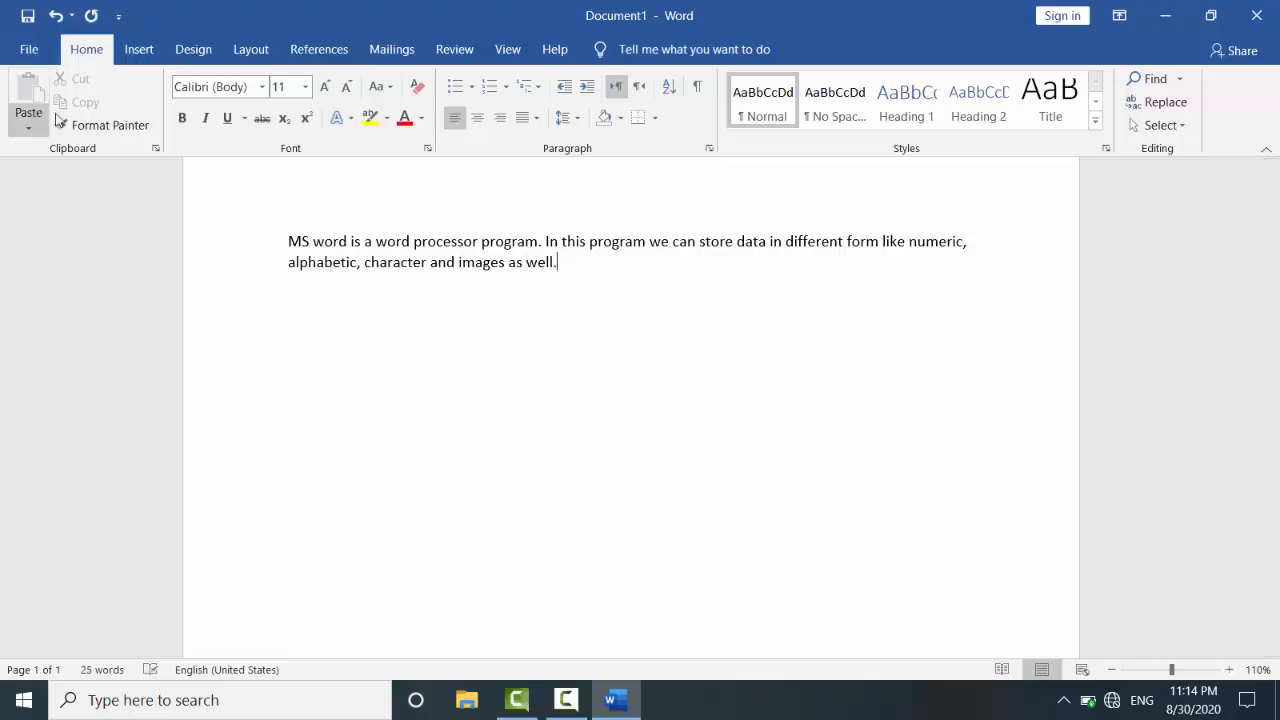
- Insert a title line reading "MS Word Lecture# 2:" above the paragraph
click(286, 248)
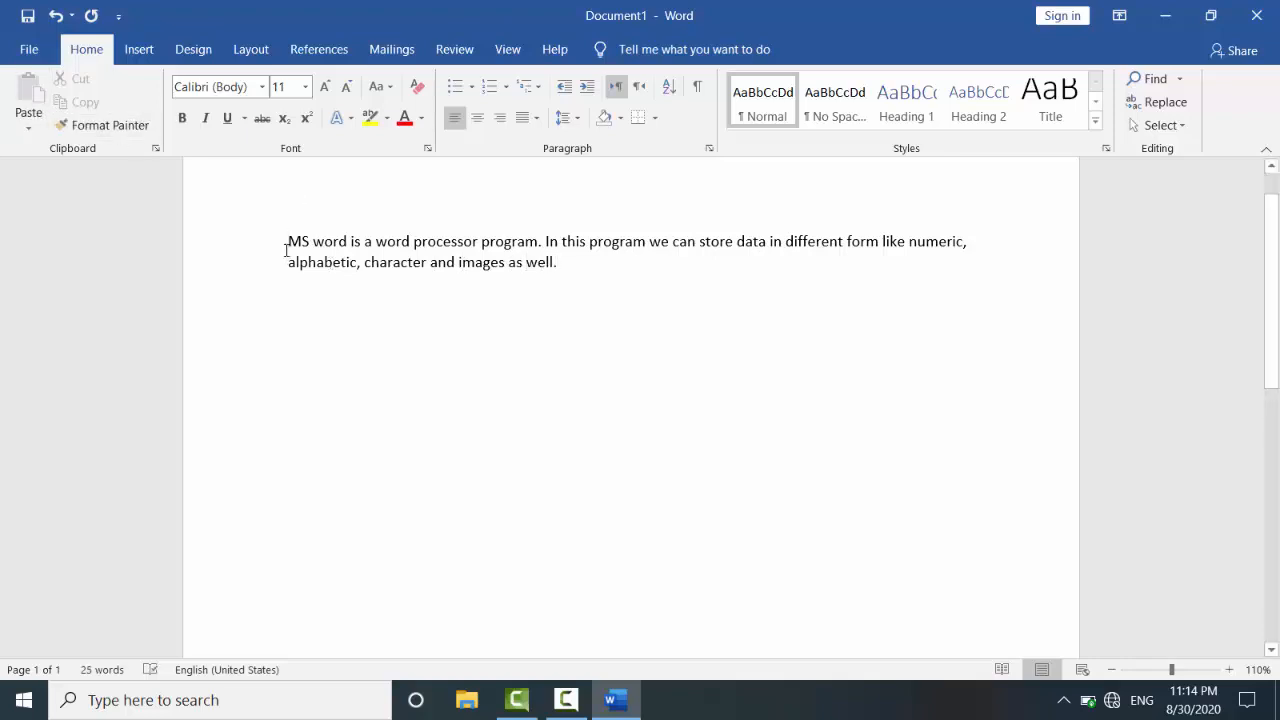
key(Return)
text(M)
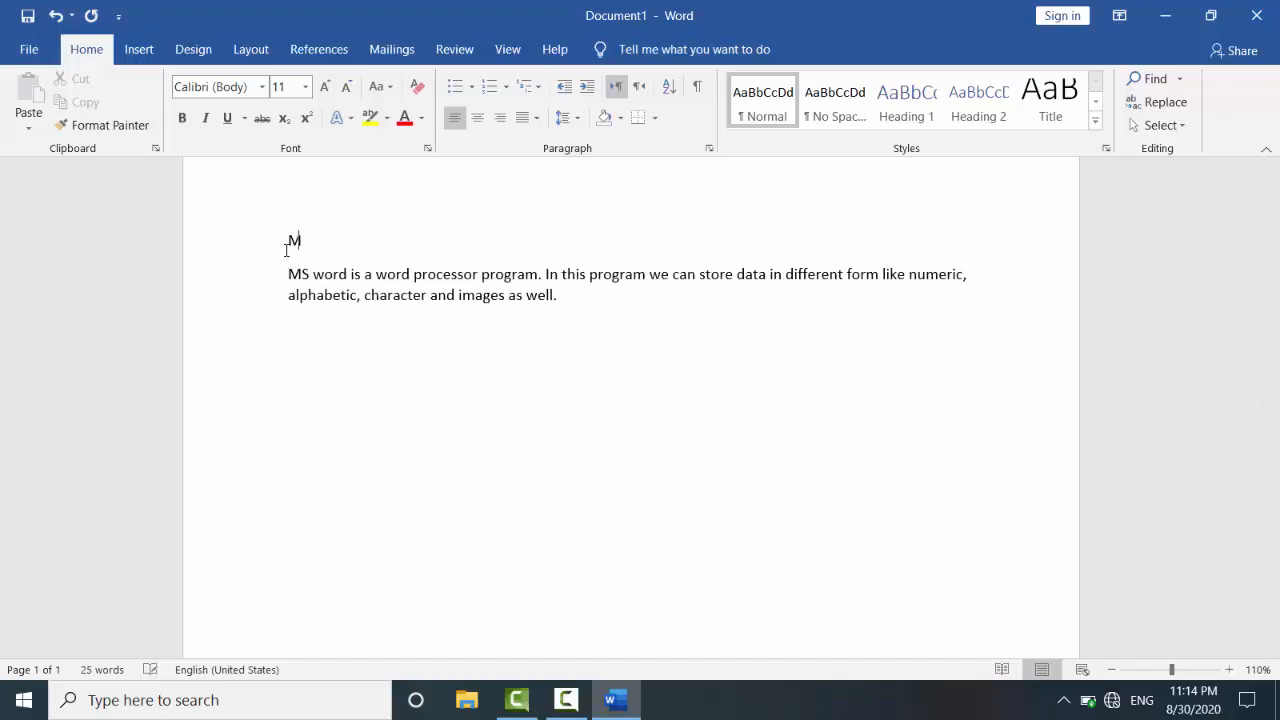
text(S Word Lecture # 2:)
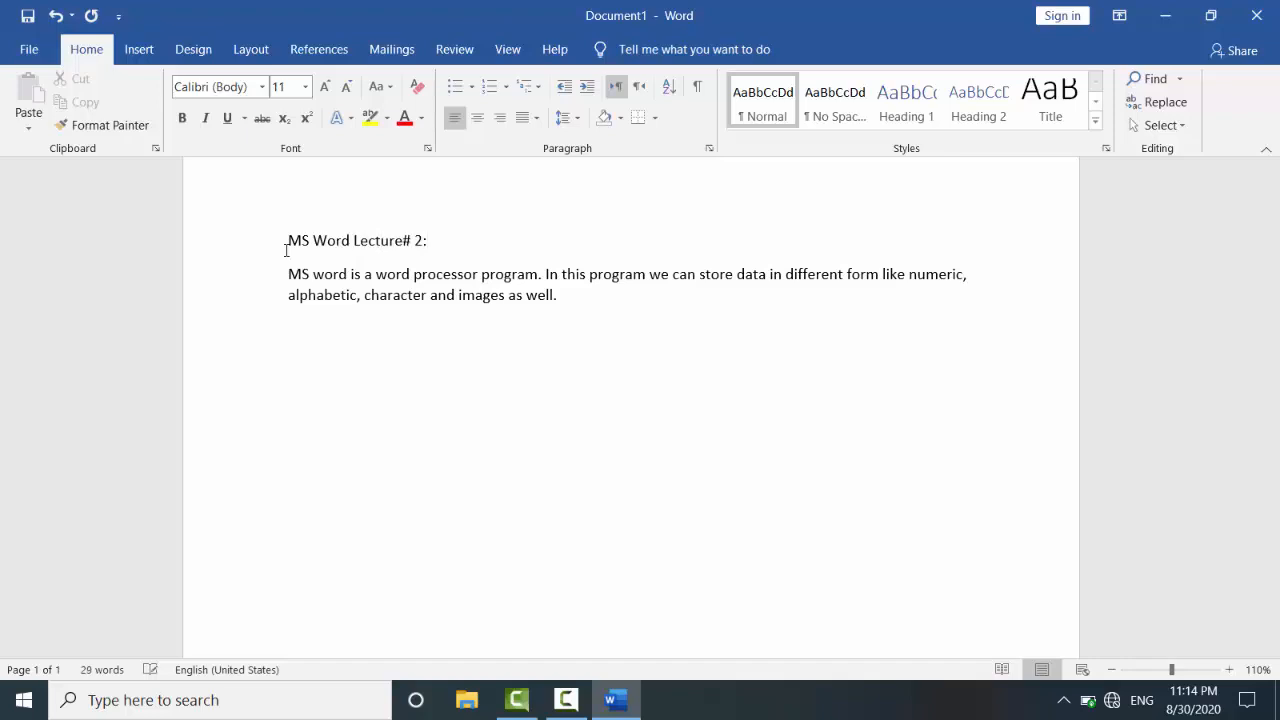
- Add the subheading "Definition of MS word:" on a new line between the title and the paragraph
key(Return)
key(Tab)
text(Defint)
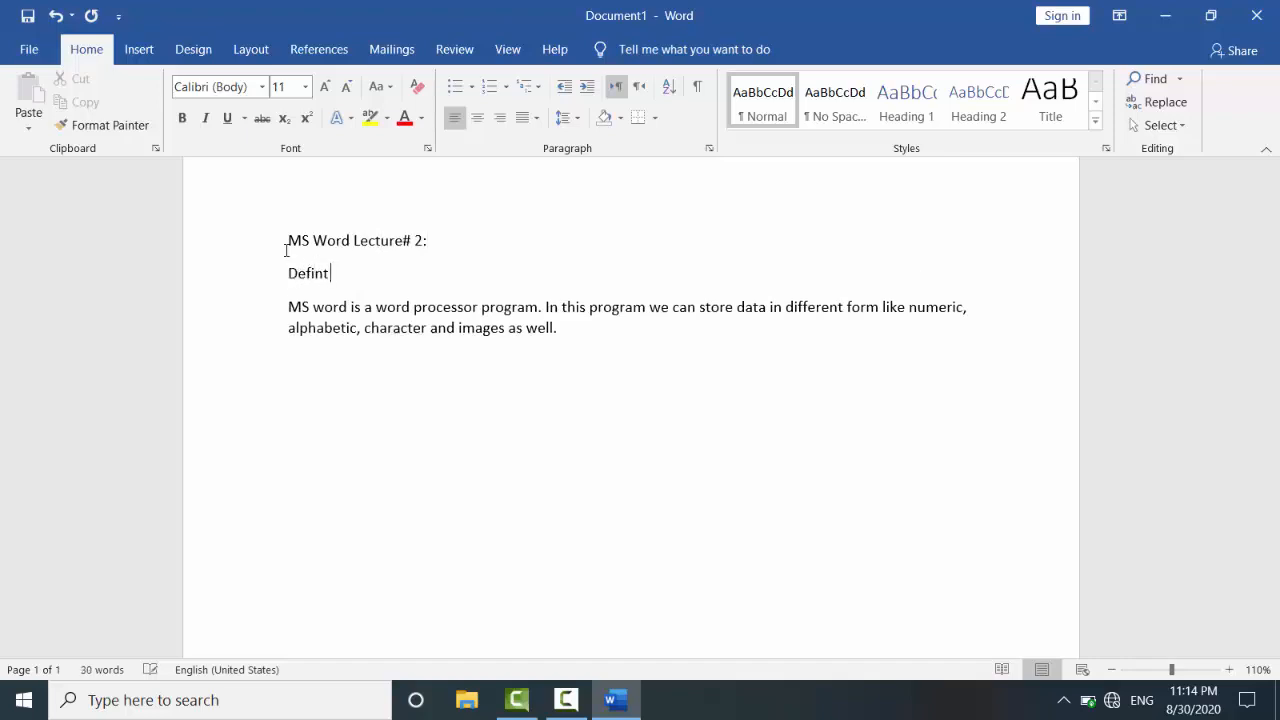
key(BackSpace)
text(ition of MS word)
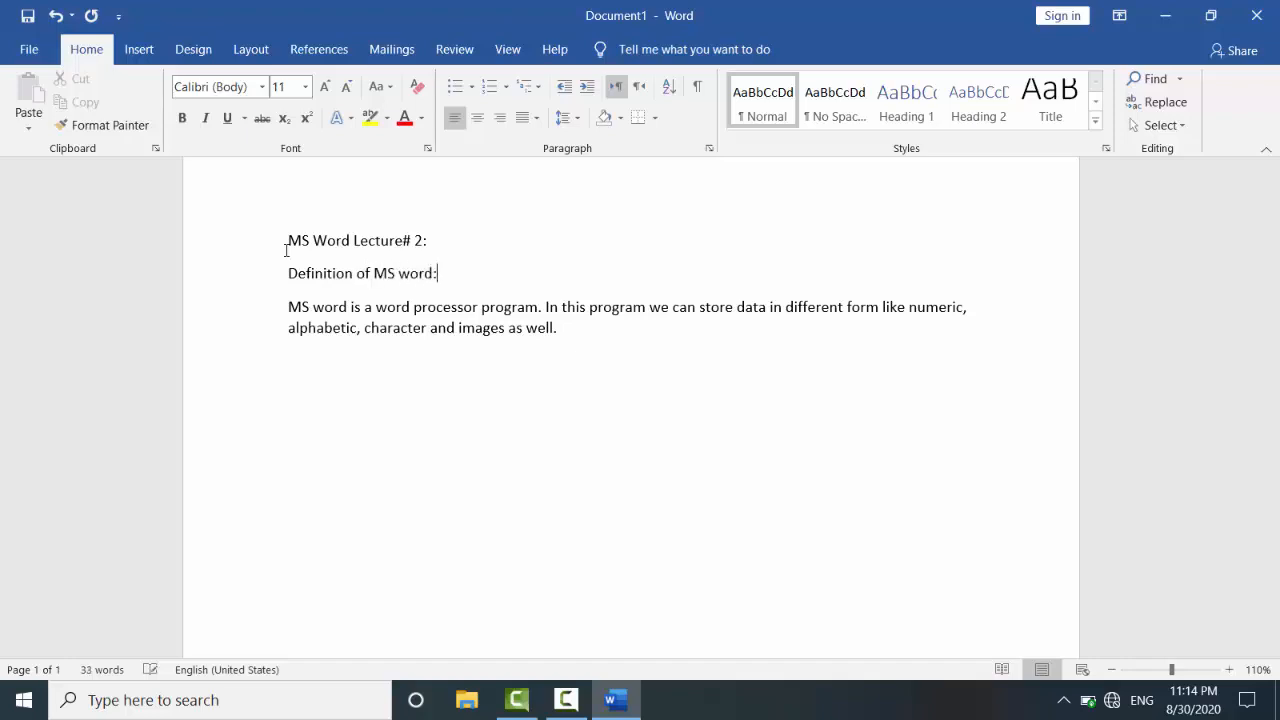
text(:)
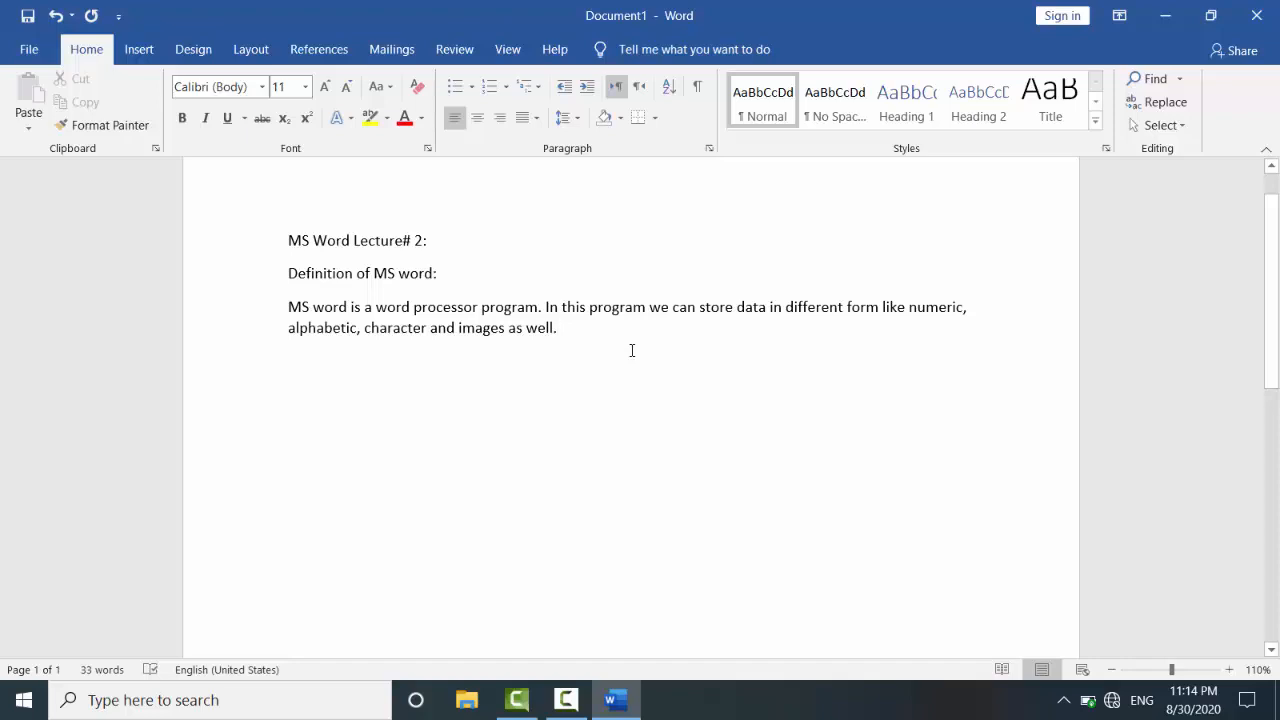
- Apply bold and italic to the title line "MS Word Lecture# 2:", and remove both formats again
click(632, 350)
drag(284, 240, 474, 237)
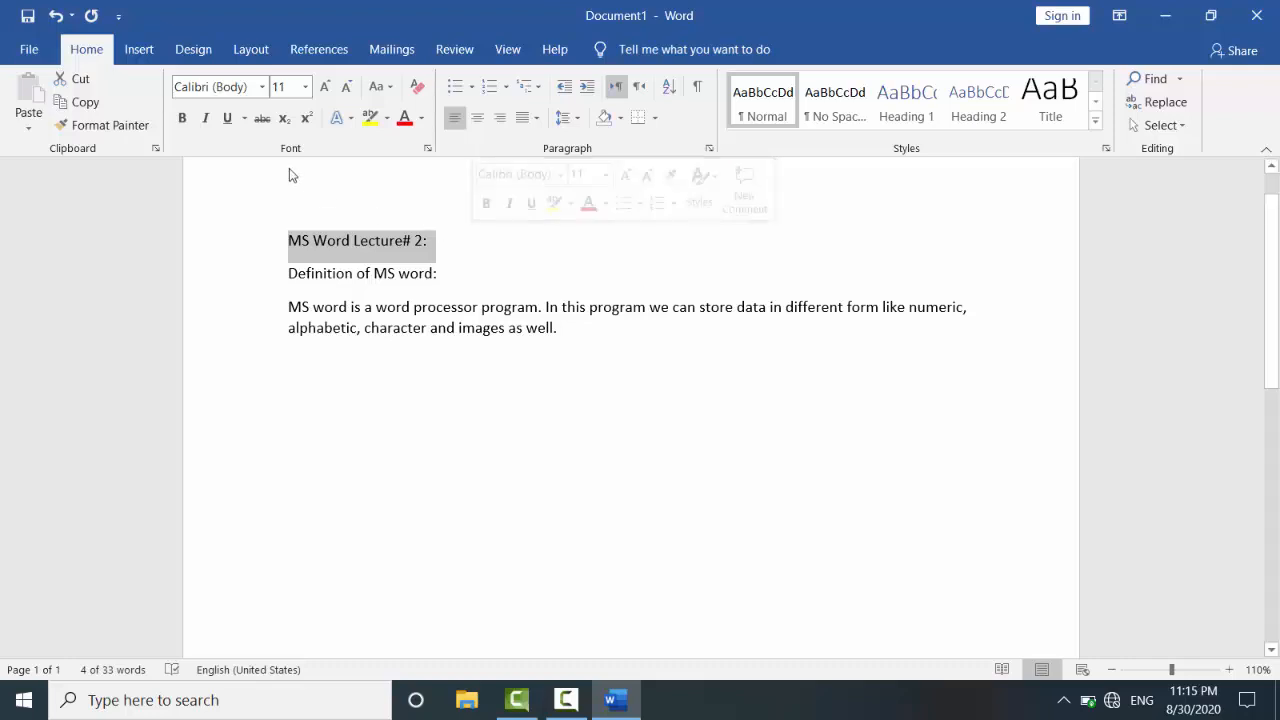
click(183, 119)
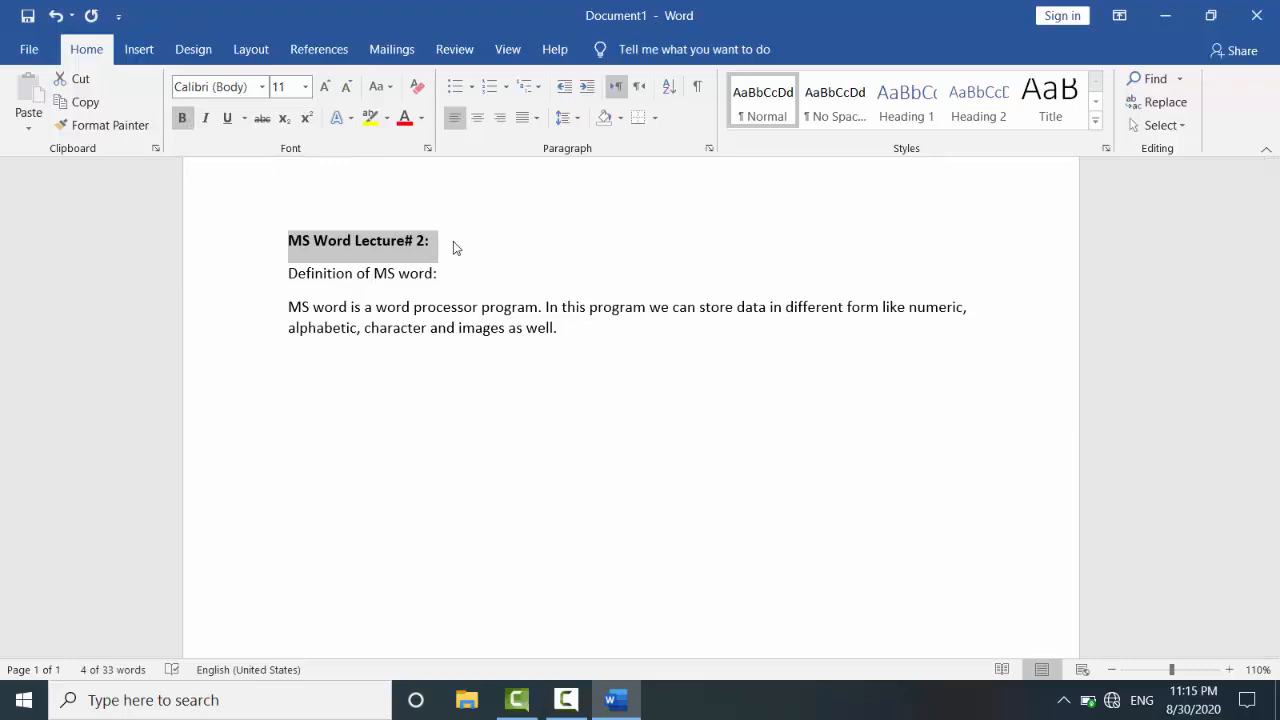
click(207, 119)
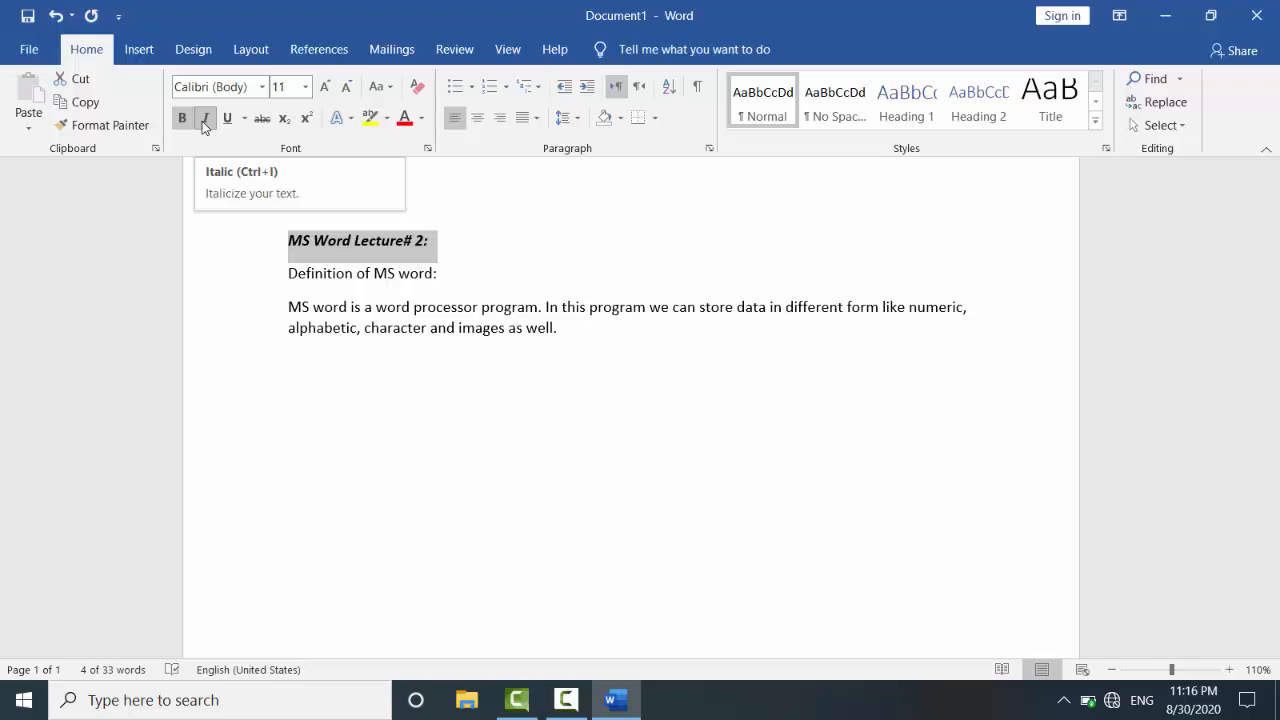
click(204, 118)
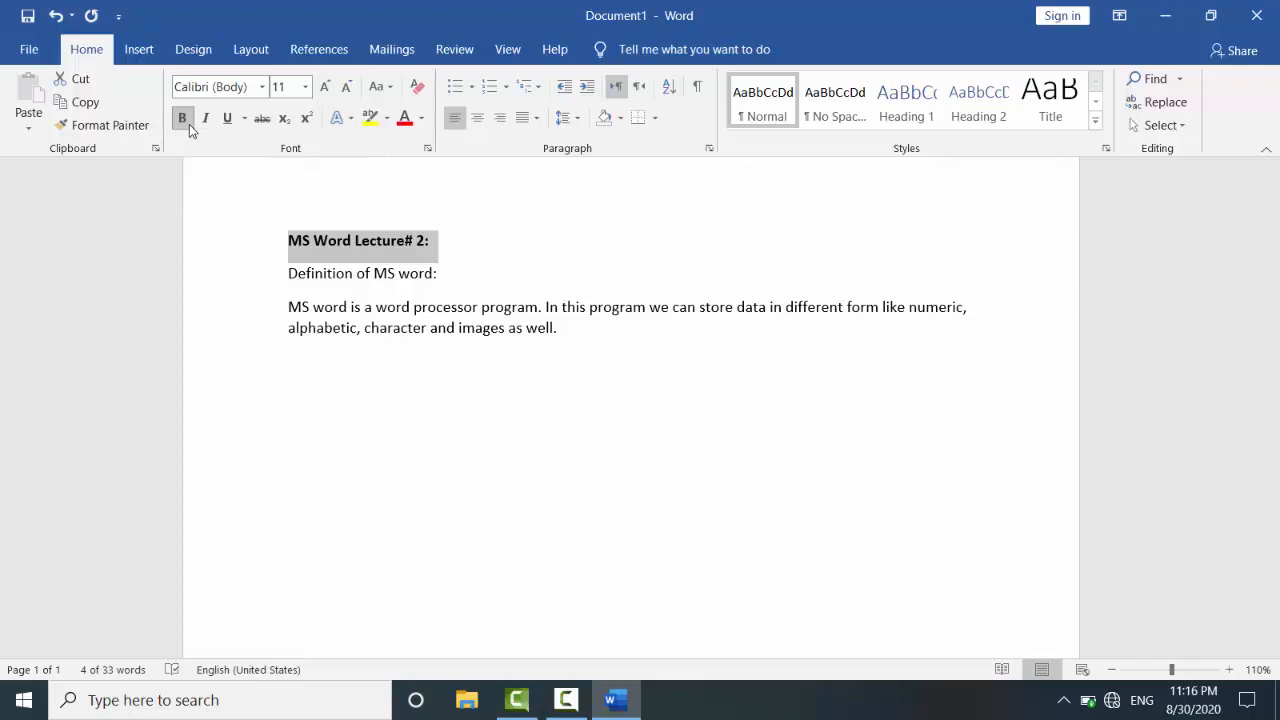
click(182, 118)
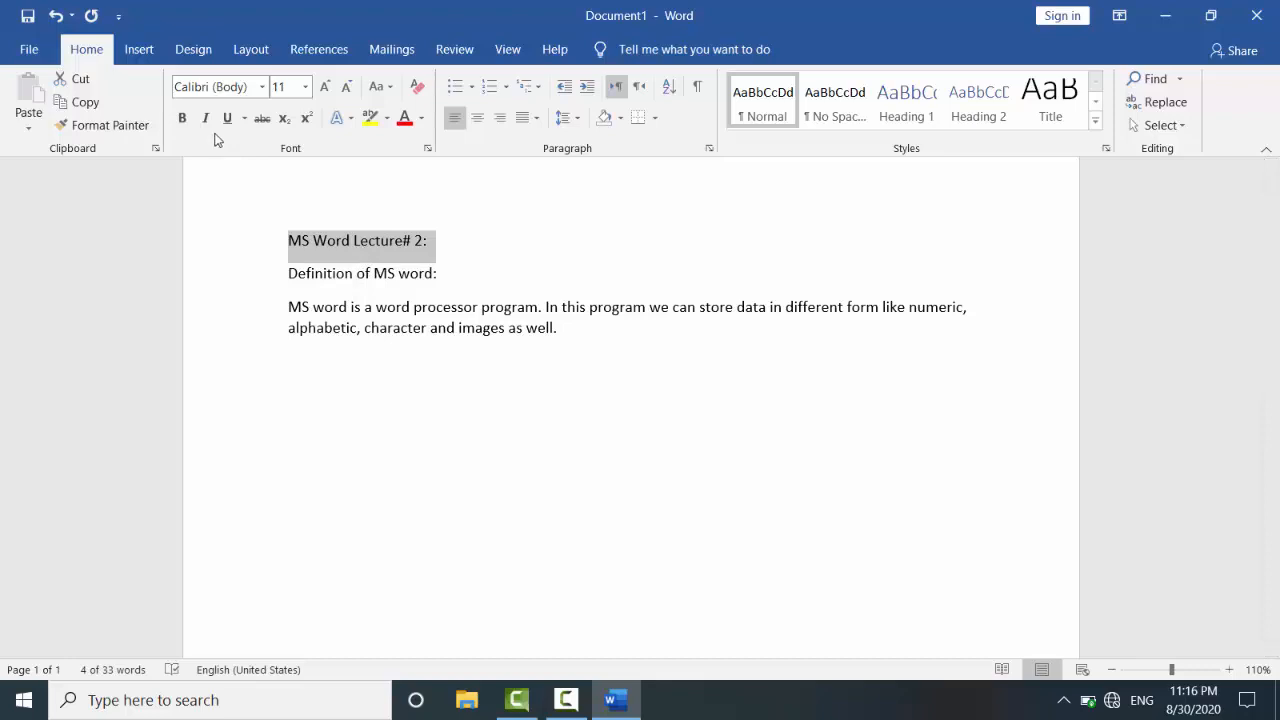
click(229, 186)
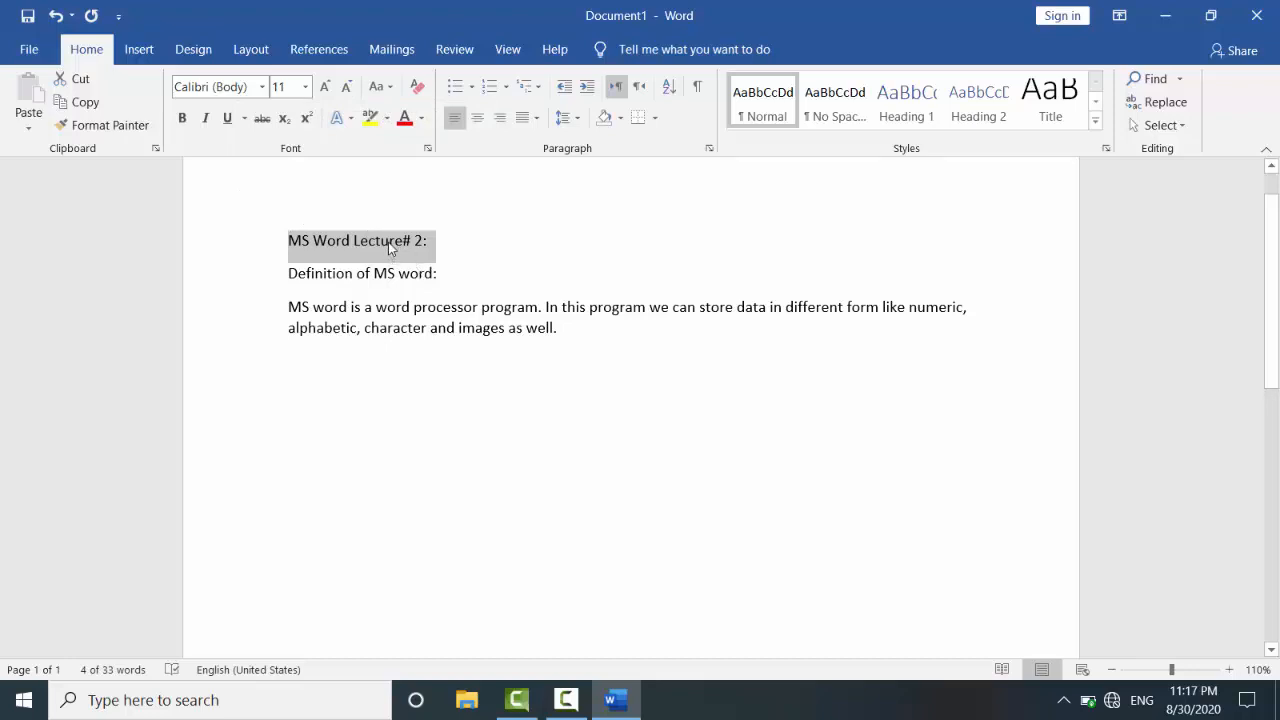
click(350, 225)
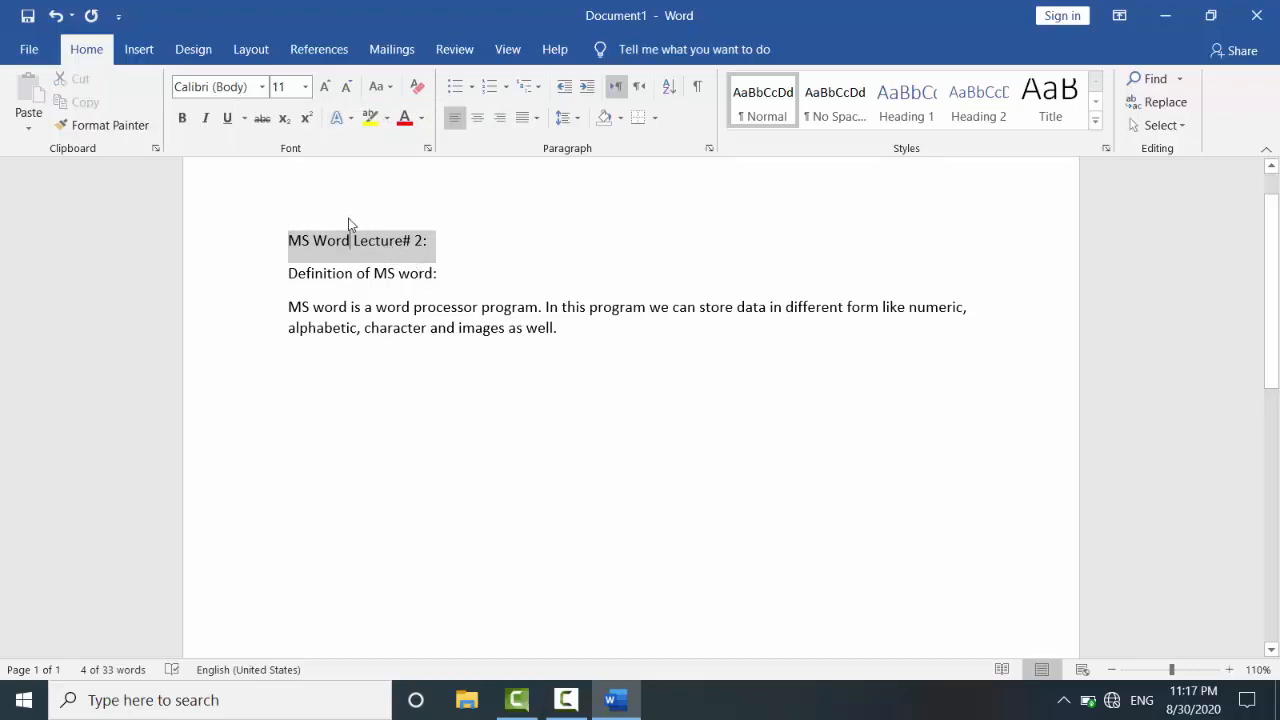
double_click(350, 225)
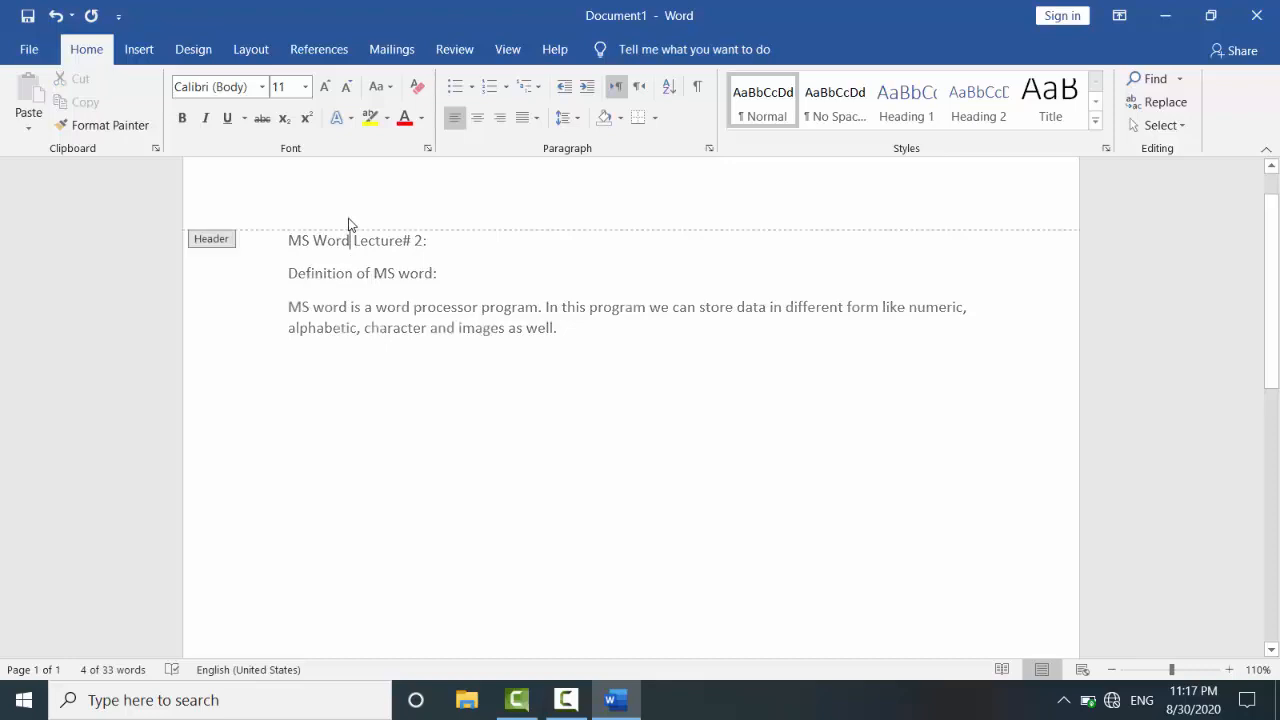
double_click(330, 277)
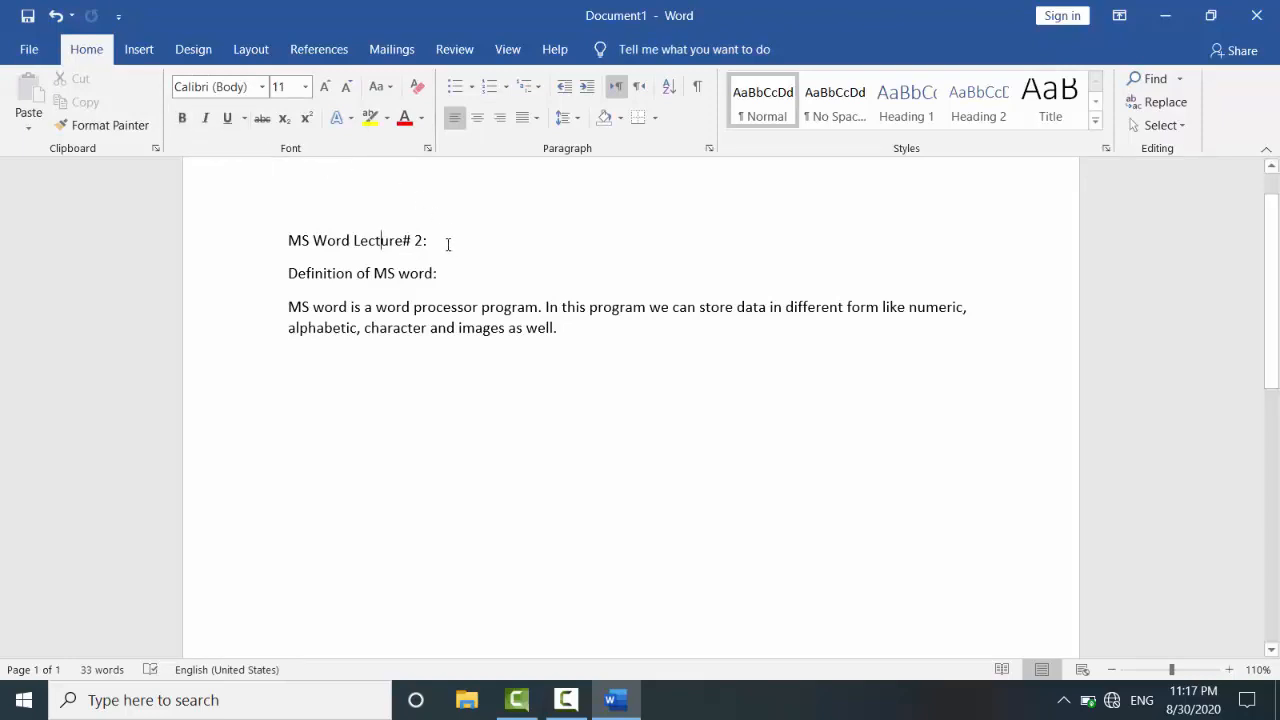
- Make the title line "MS Word Lecture# 2:" bold, toggling the format off and on again, and deselect it
drag(443, 242, 280, 250)
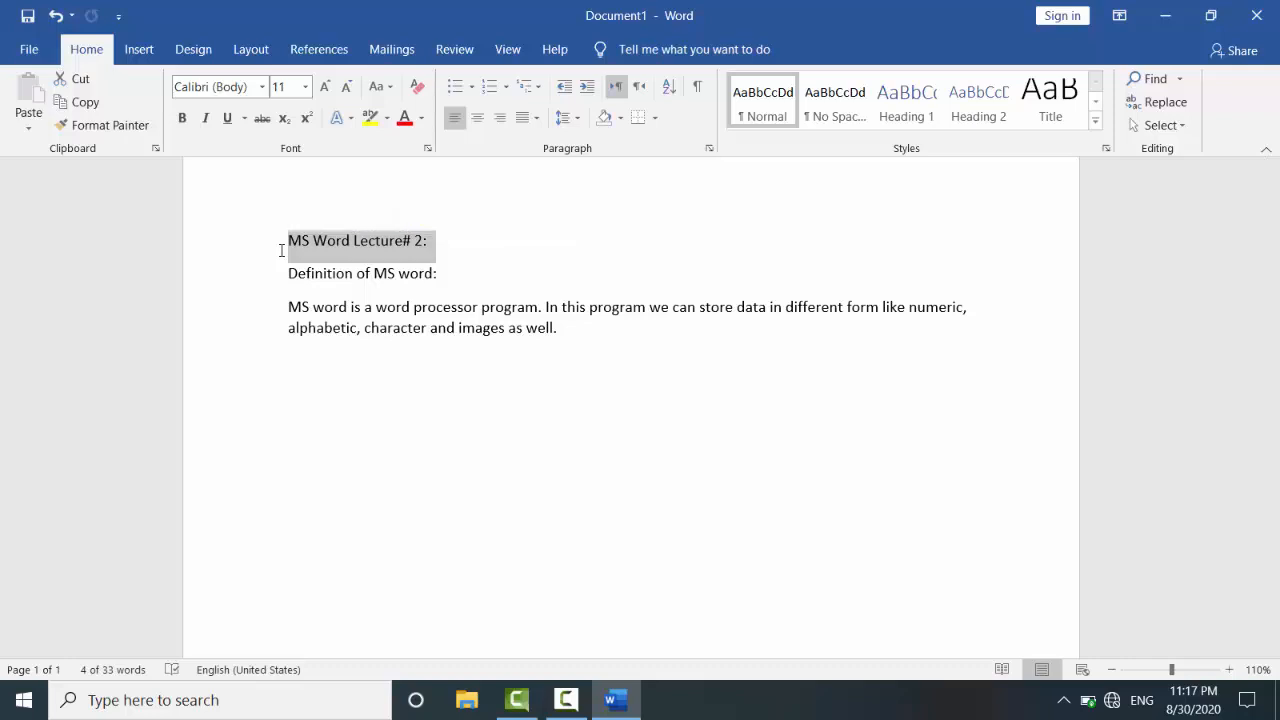
key(ctrl+b)
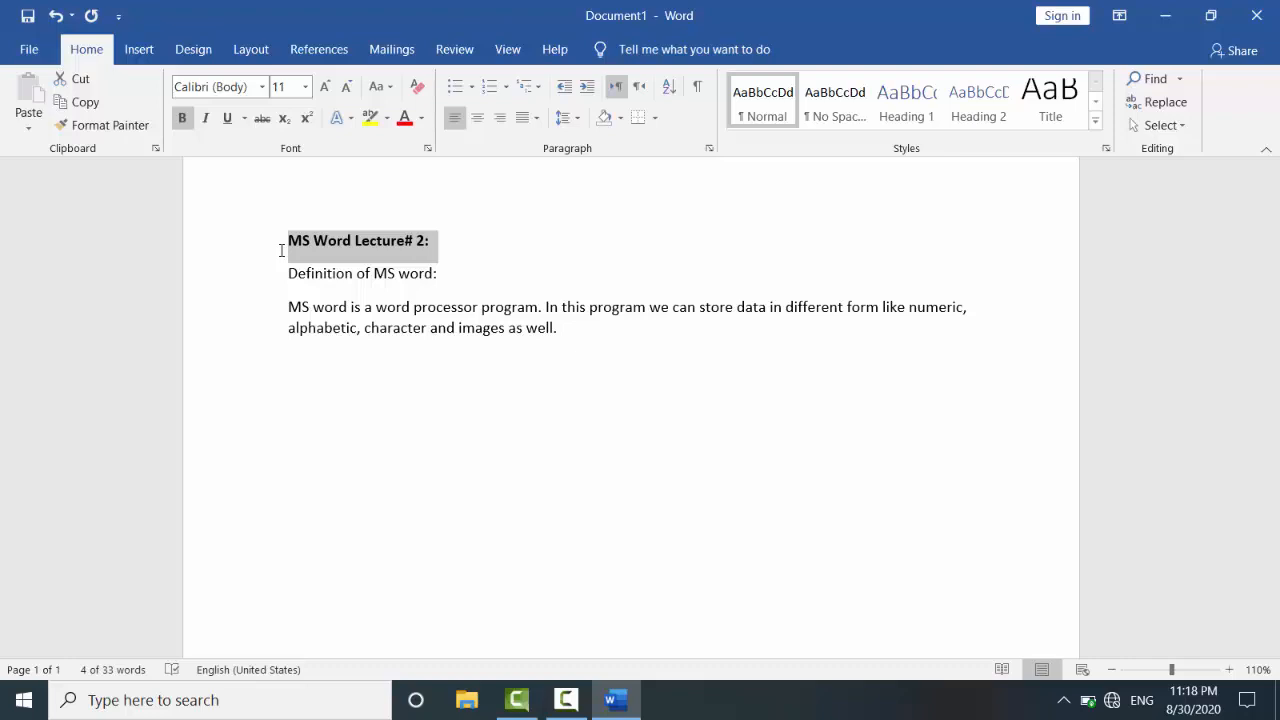
key(ctrl+b)
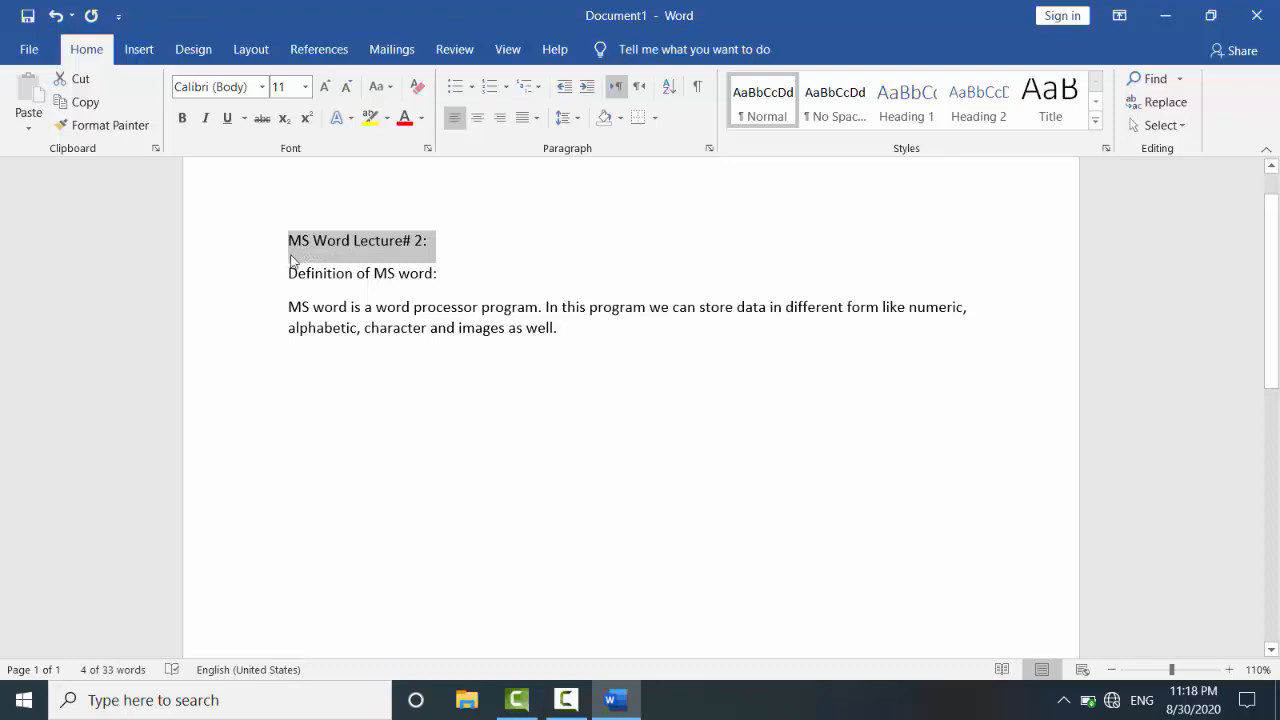
click(184, 118)
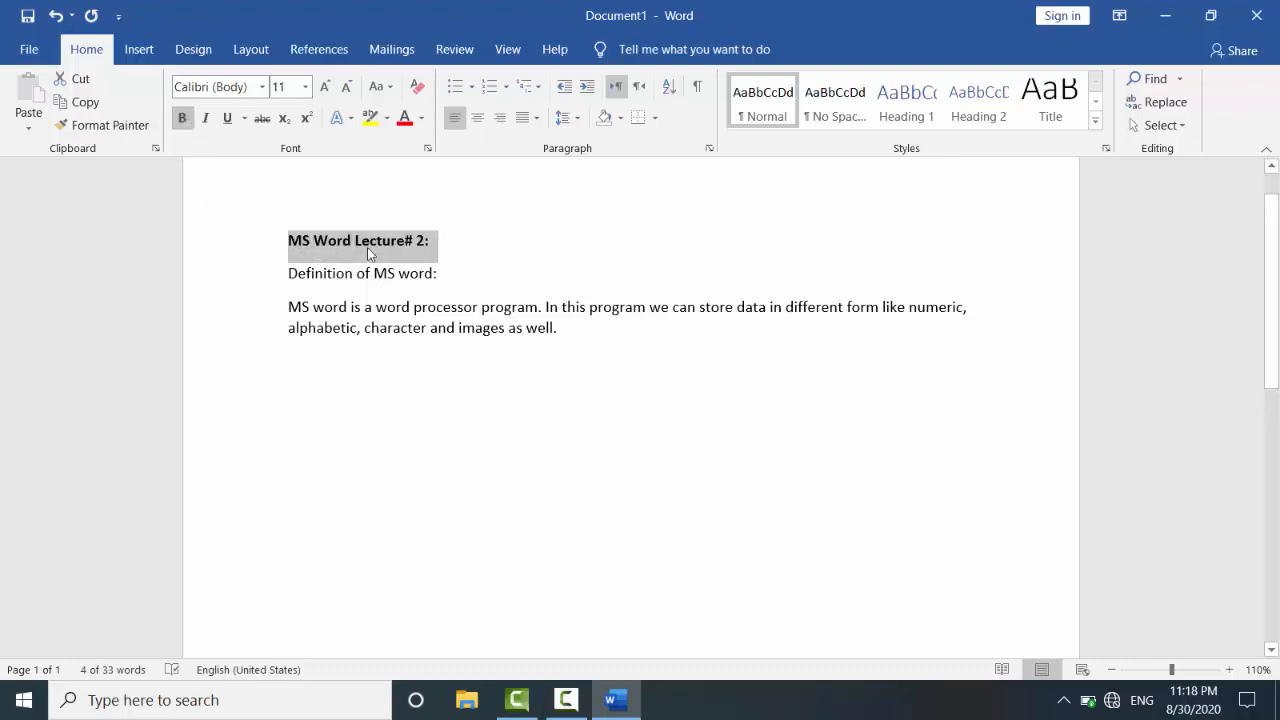
click(369, 277)
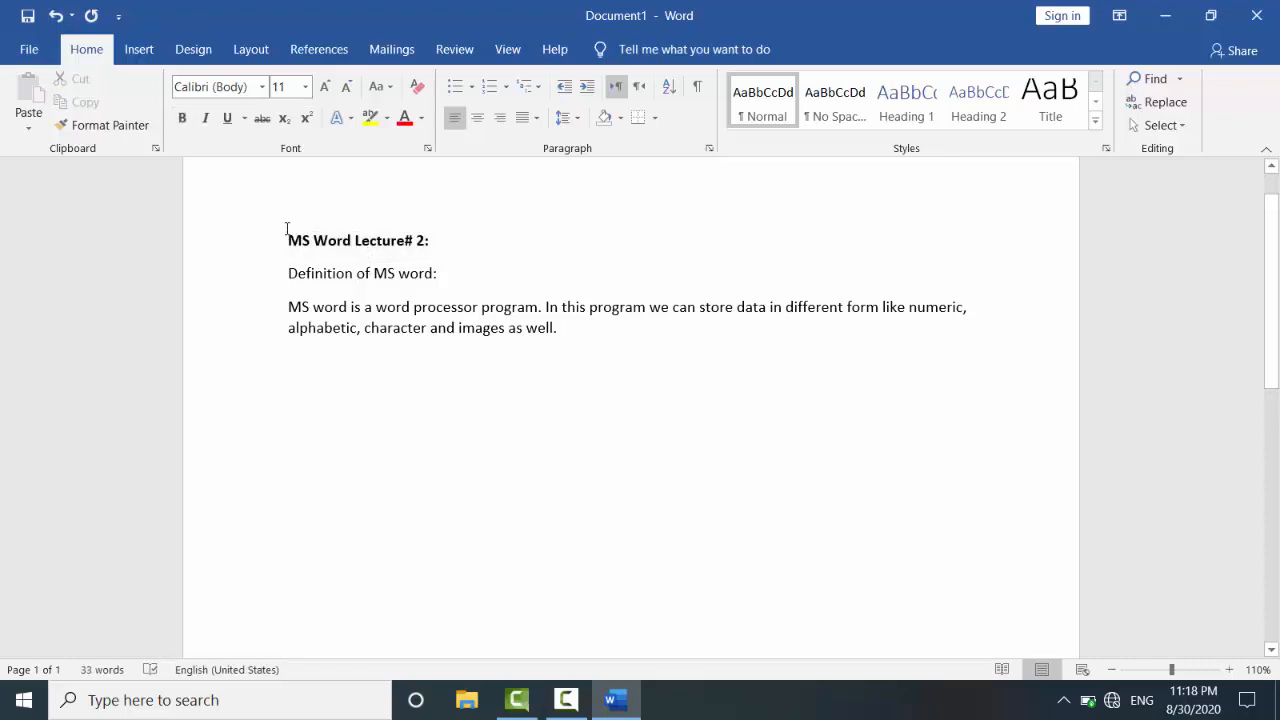
- Make the title, subheading and paragraph bold
drag(287, 240, 606, 328)
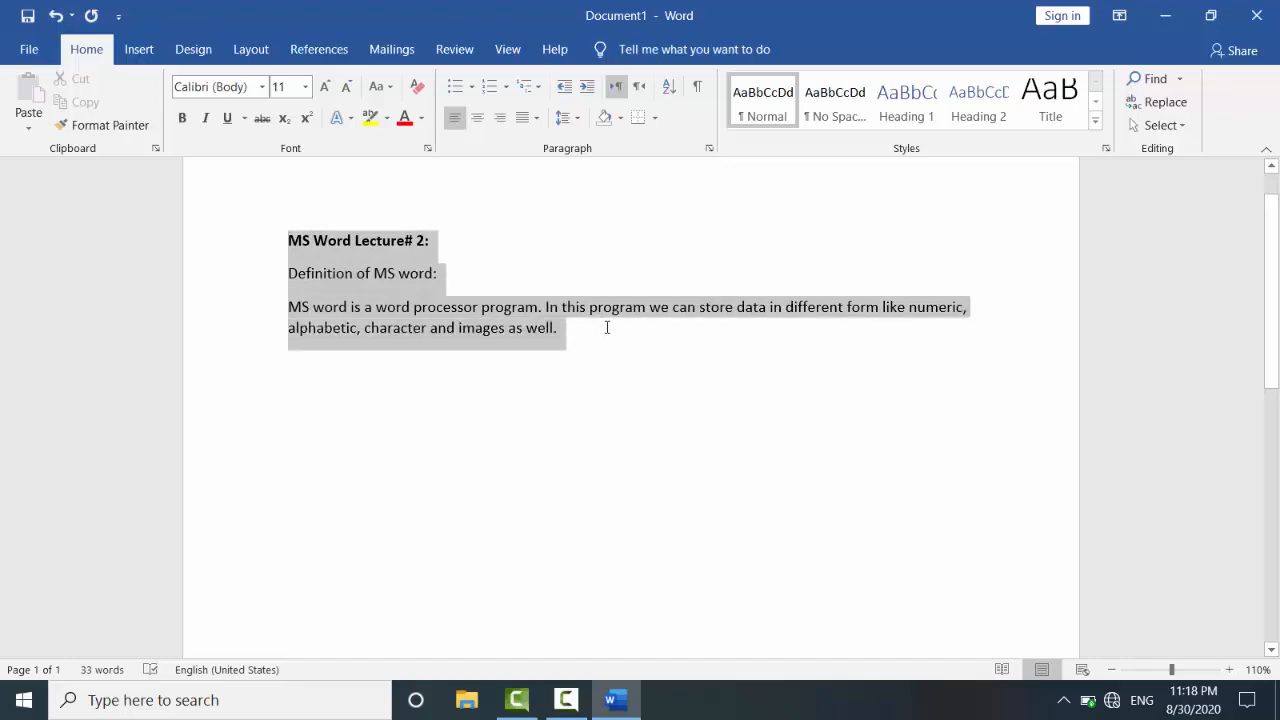
drag(607, 326, 627, 329)
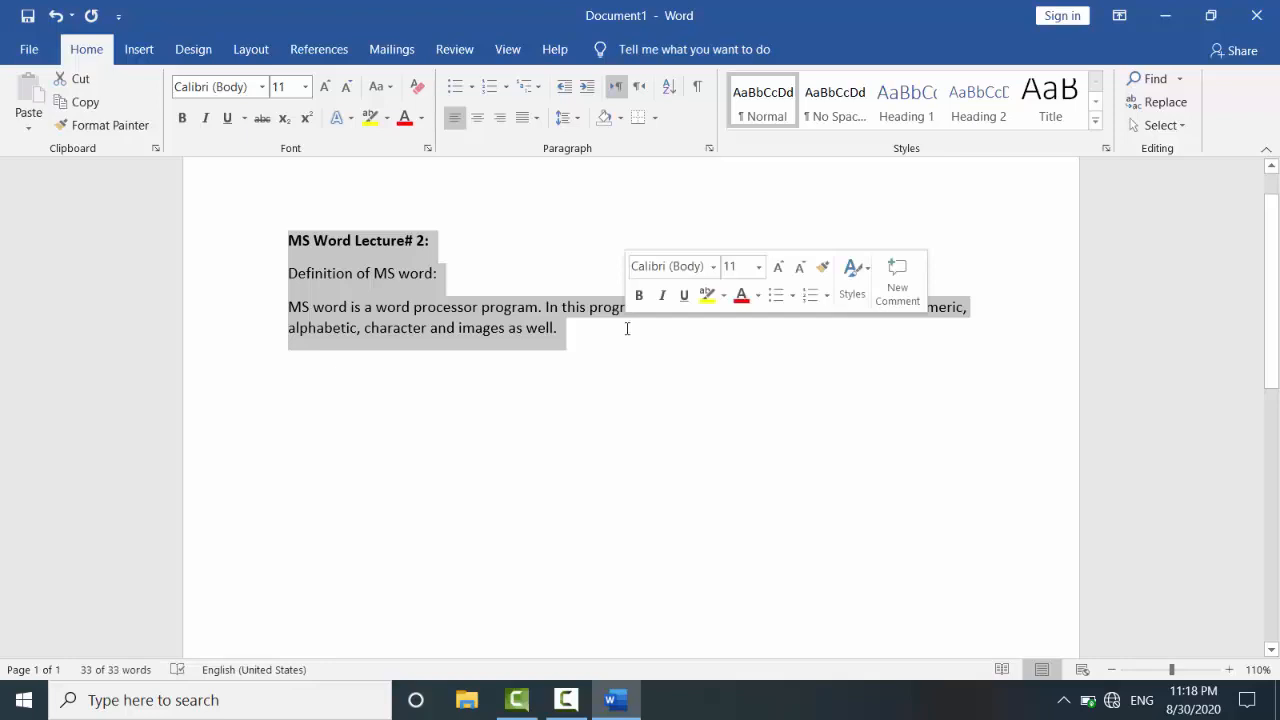
click(183, 119)
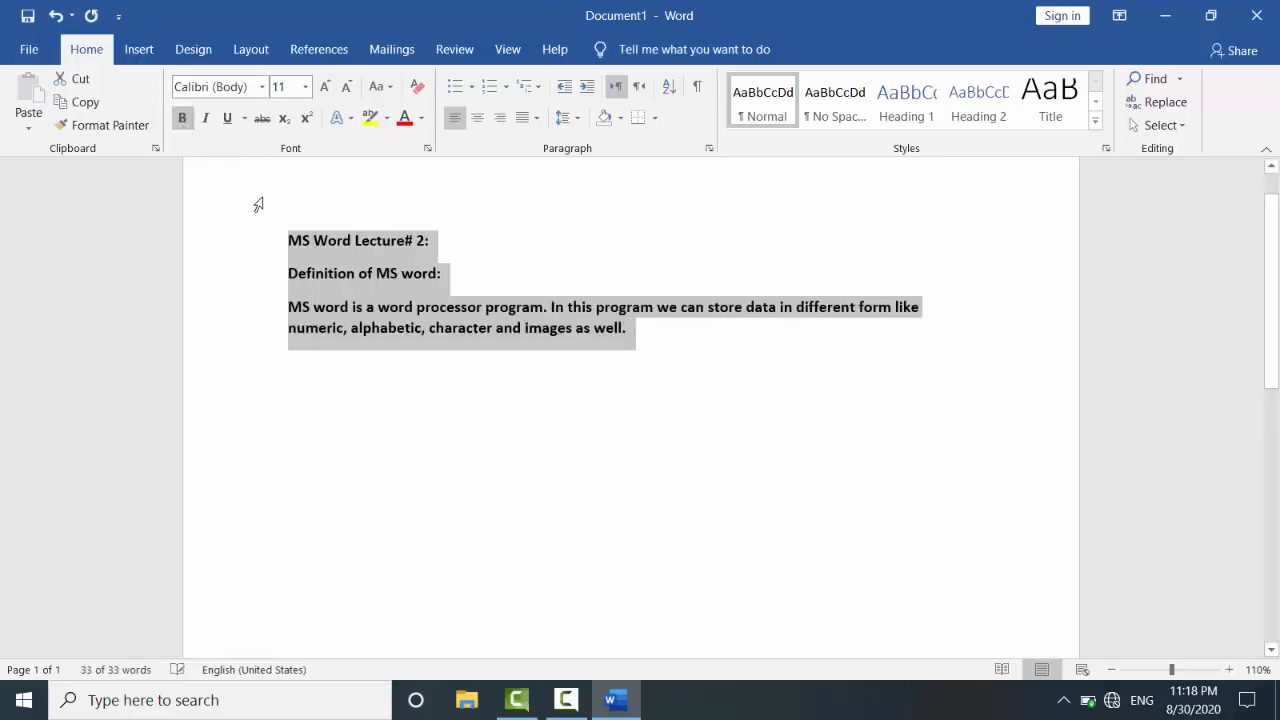
- Insert a new line reading "Bold:" above the title "MS Word Lecture# 2:"
click(292, 218)
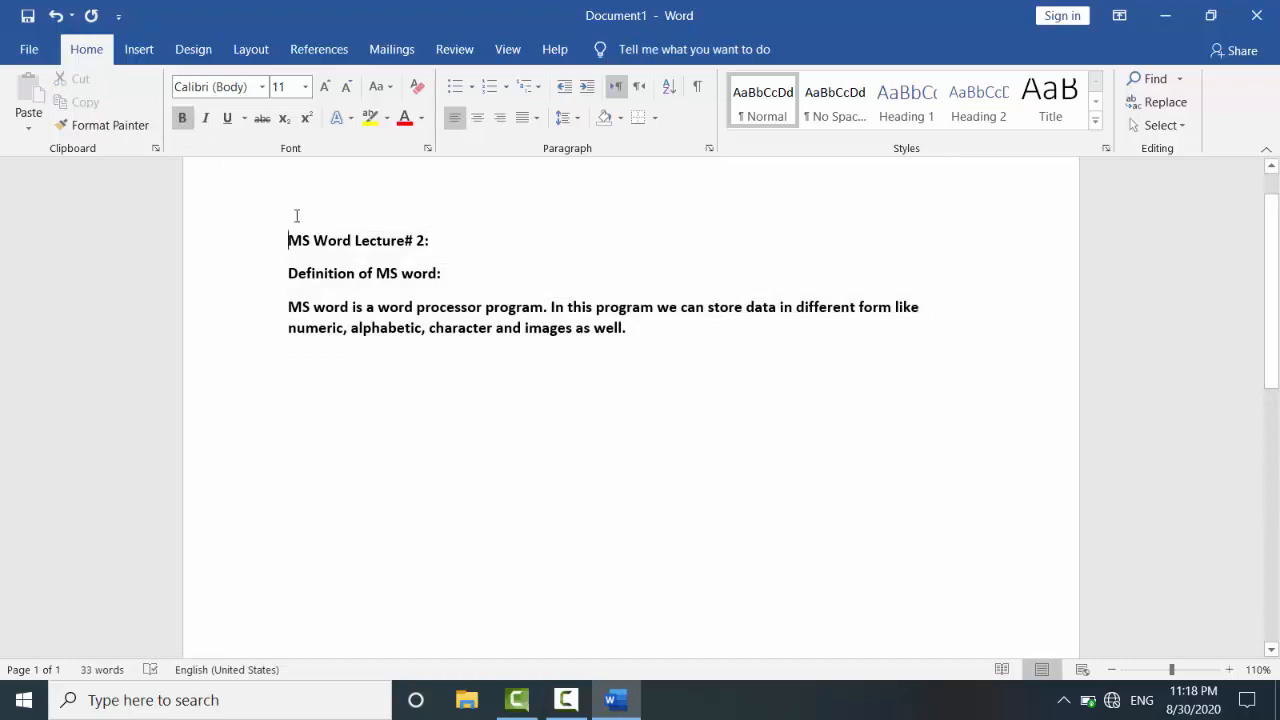
key(Return)
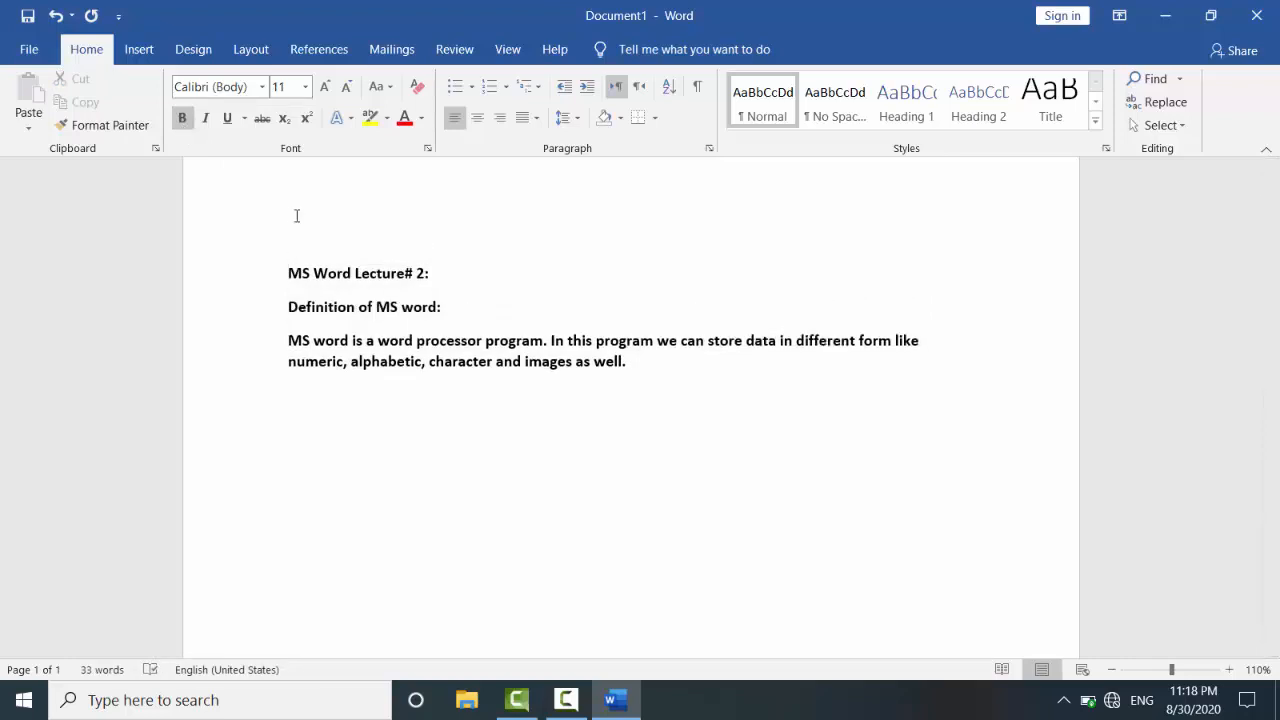
text(Bil)
key(BackSpace)
key(BackSpace)
text(oil)
key(BackSpace)
key(BackSpace)
key(BackSpace)
text(old)
key(BackSpace)
key(BackSpace)
key(BackSpace)
key(BackSpace)
text(ld:)
- Try the Berlin Sans FB font on the "Bold:" line, and change its font to Dosis
triple_click(296, 216)
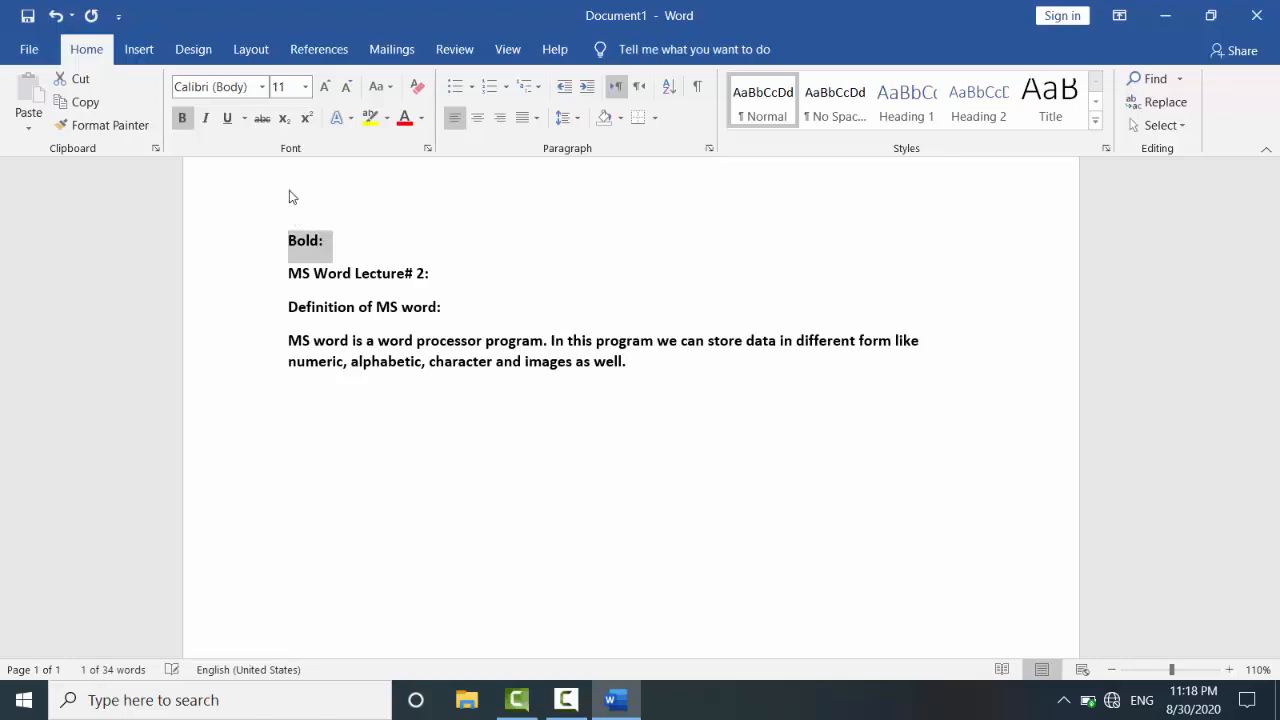
click(260, 87)
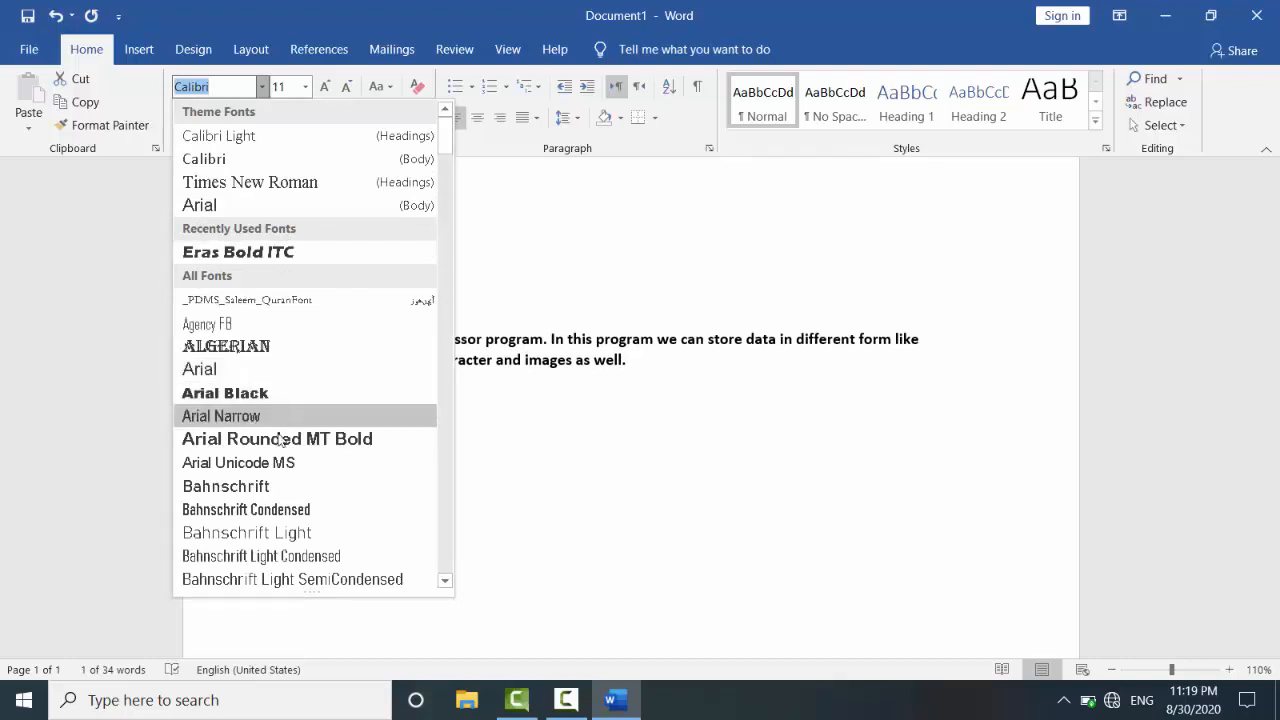
scroll(434, 368, down, 7)
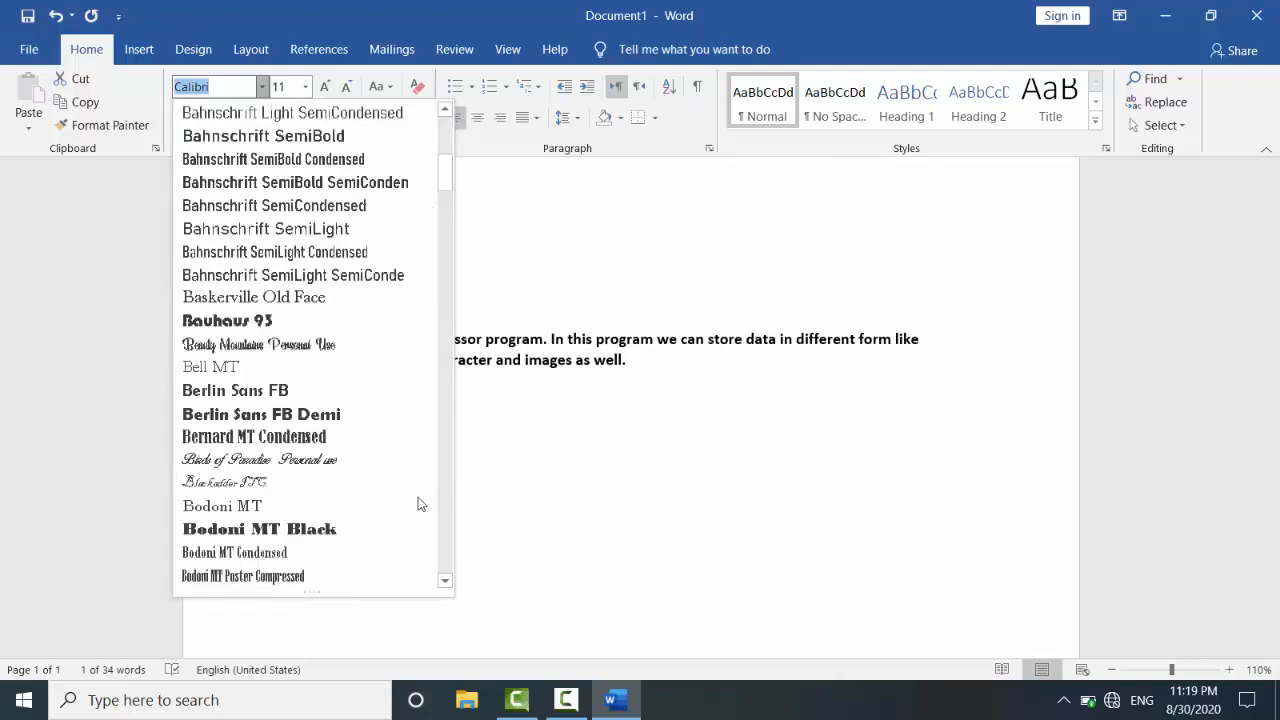
click(315, 397)
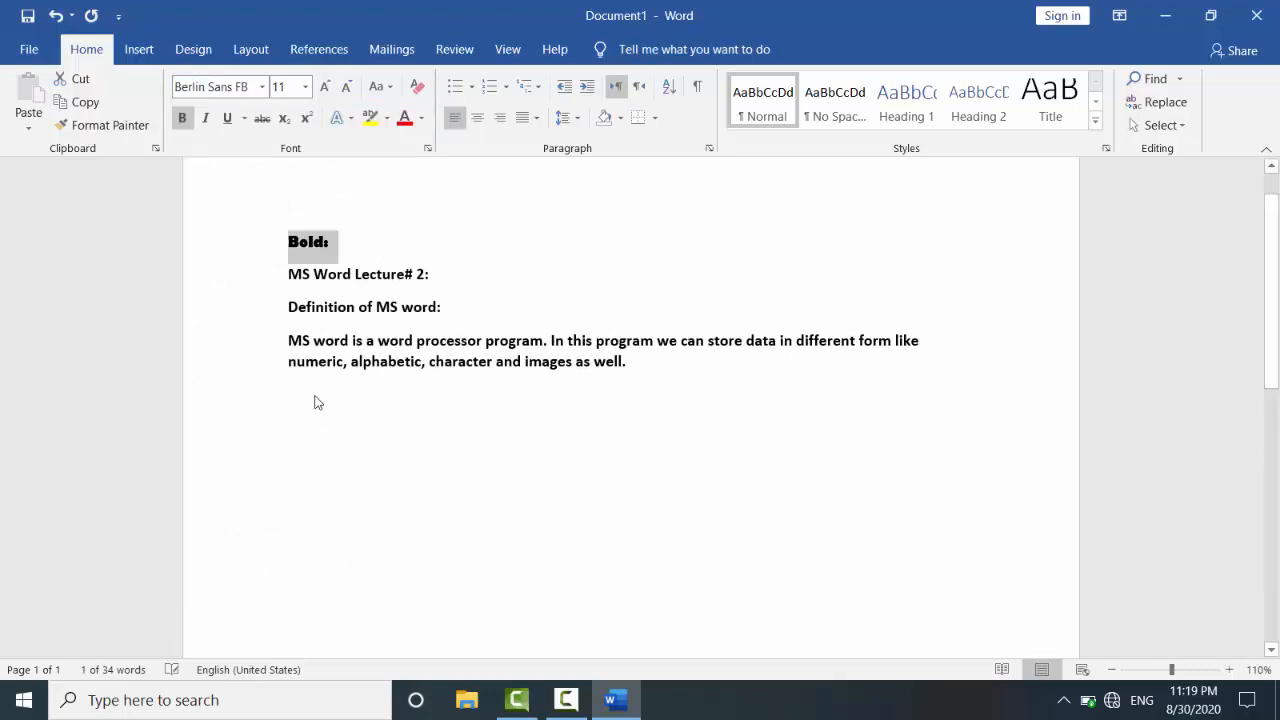
click(261, 87)
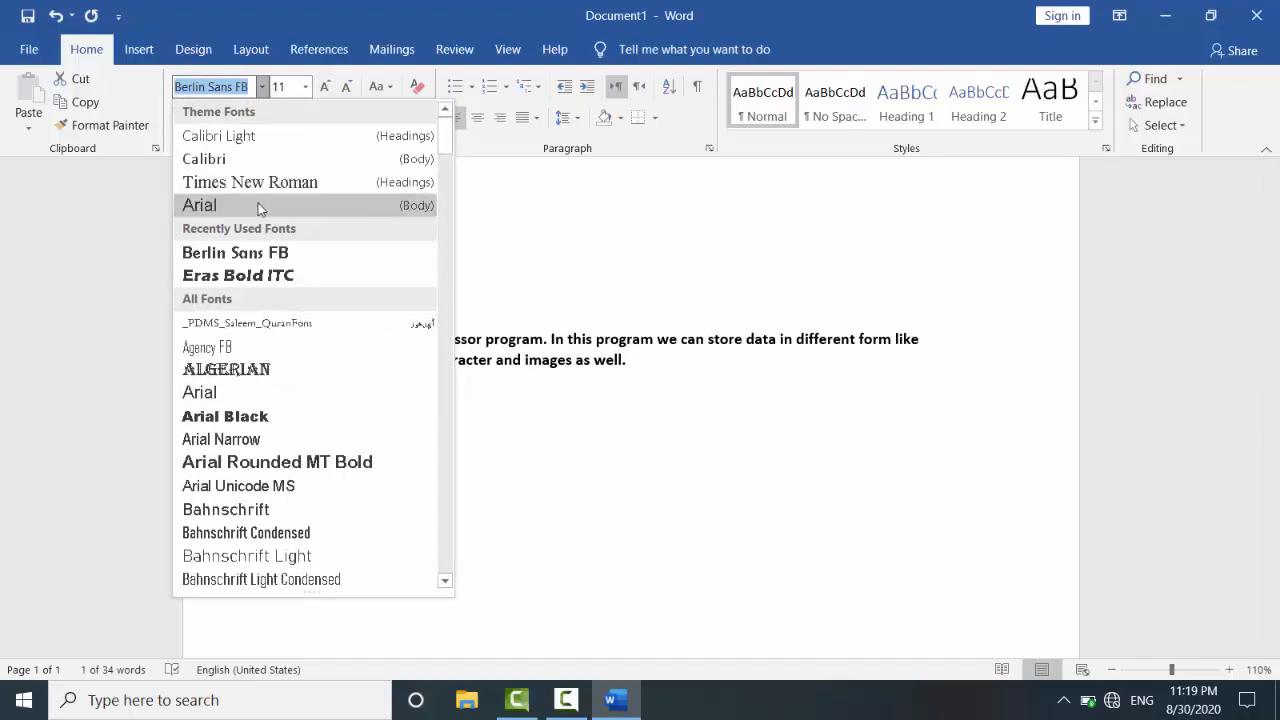
drag(446, 159, 446, 252)
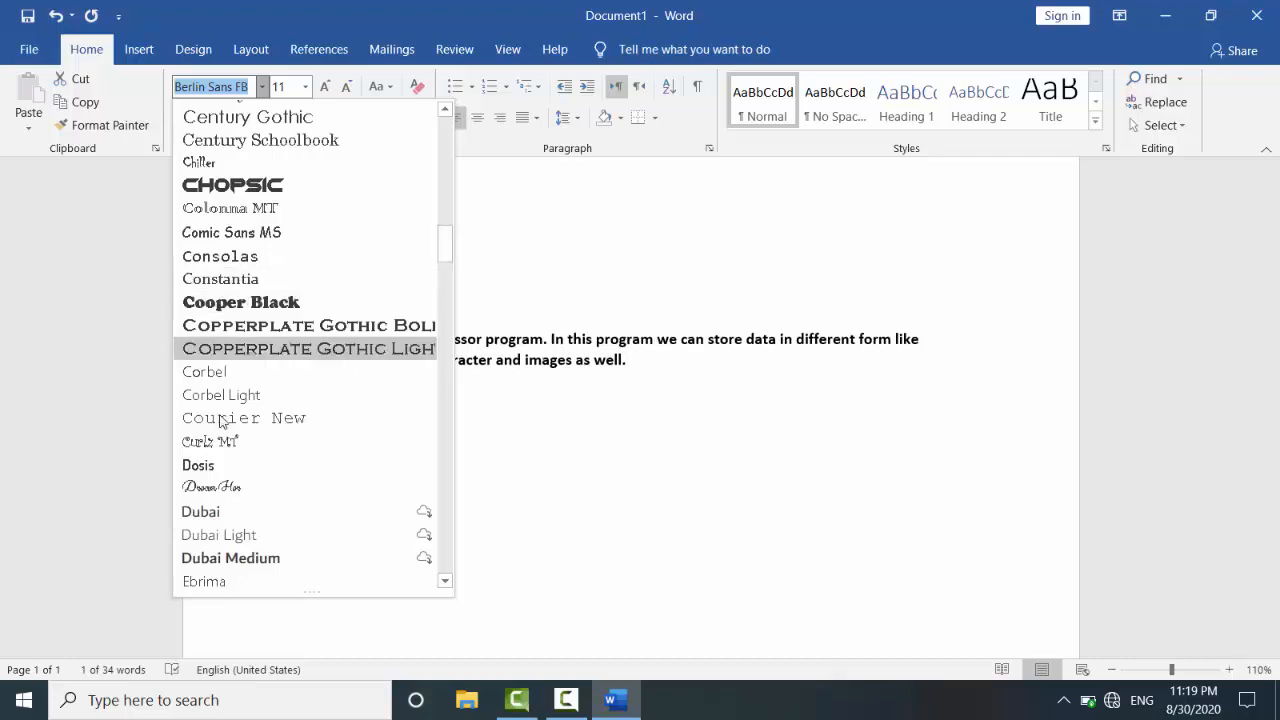
key(Escape)
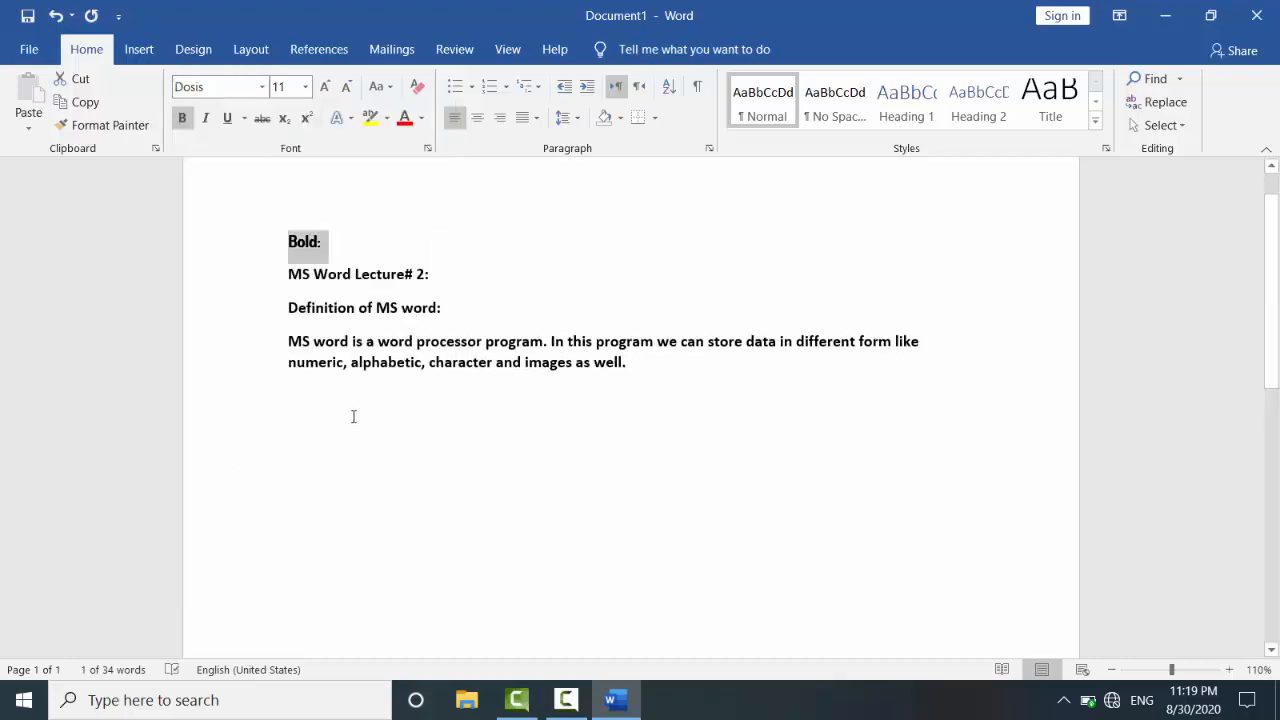
click(354, 414)
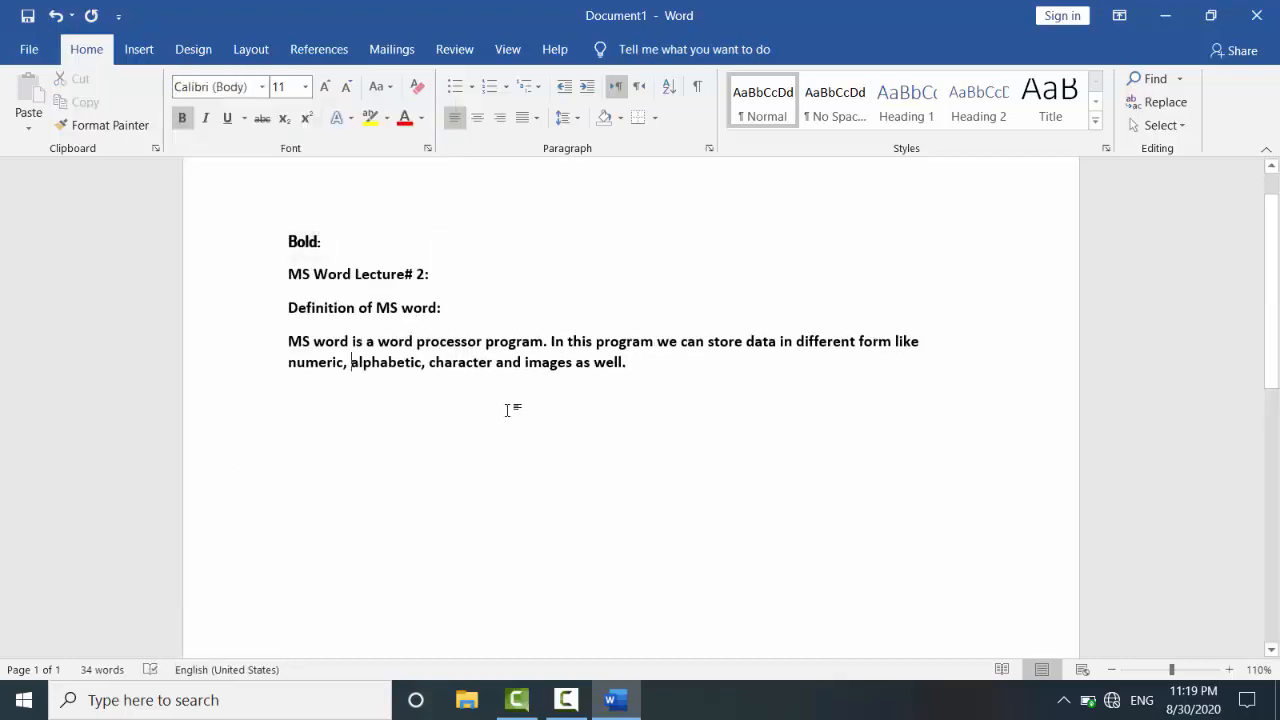
- Add a new line reading "Italic:" below the paragraph
click(645, 361)
key(Return)
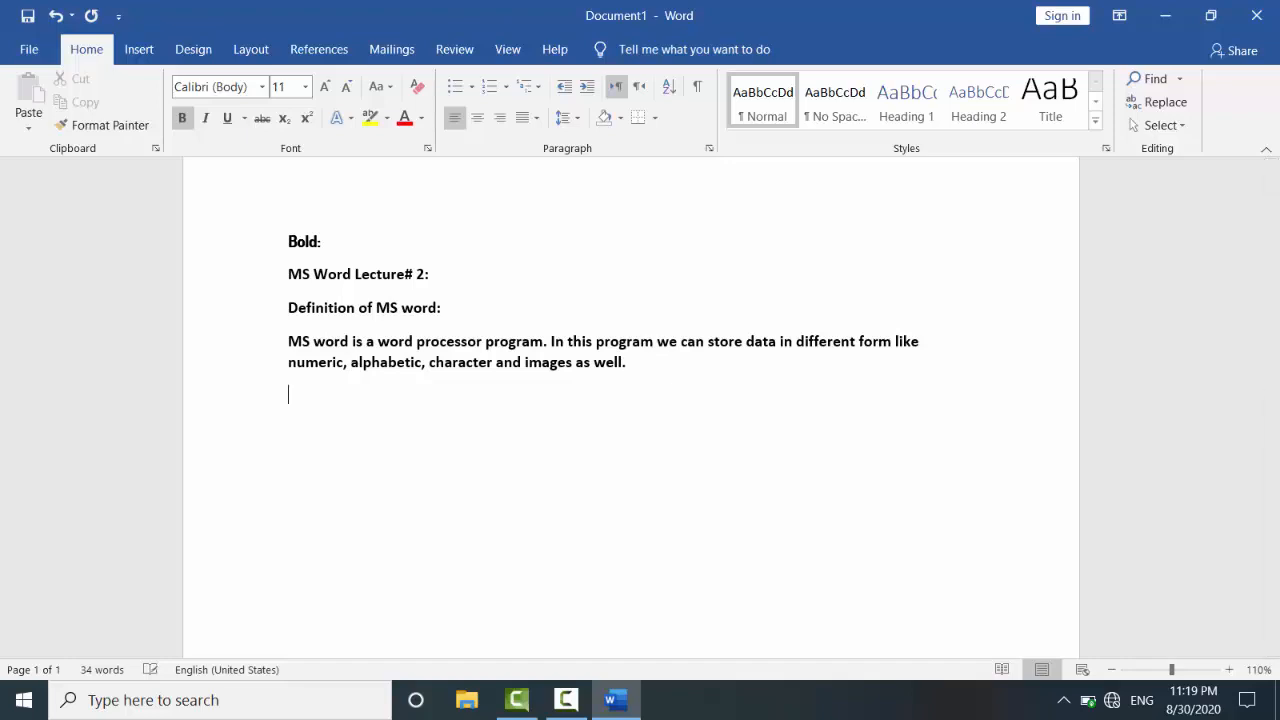
text(Italic:)
- Remove bold from the "Italic:" line and make it italic
click(251, 385)
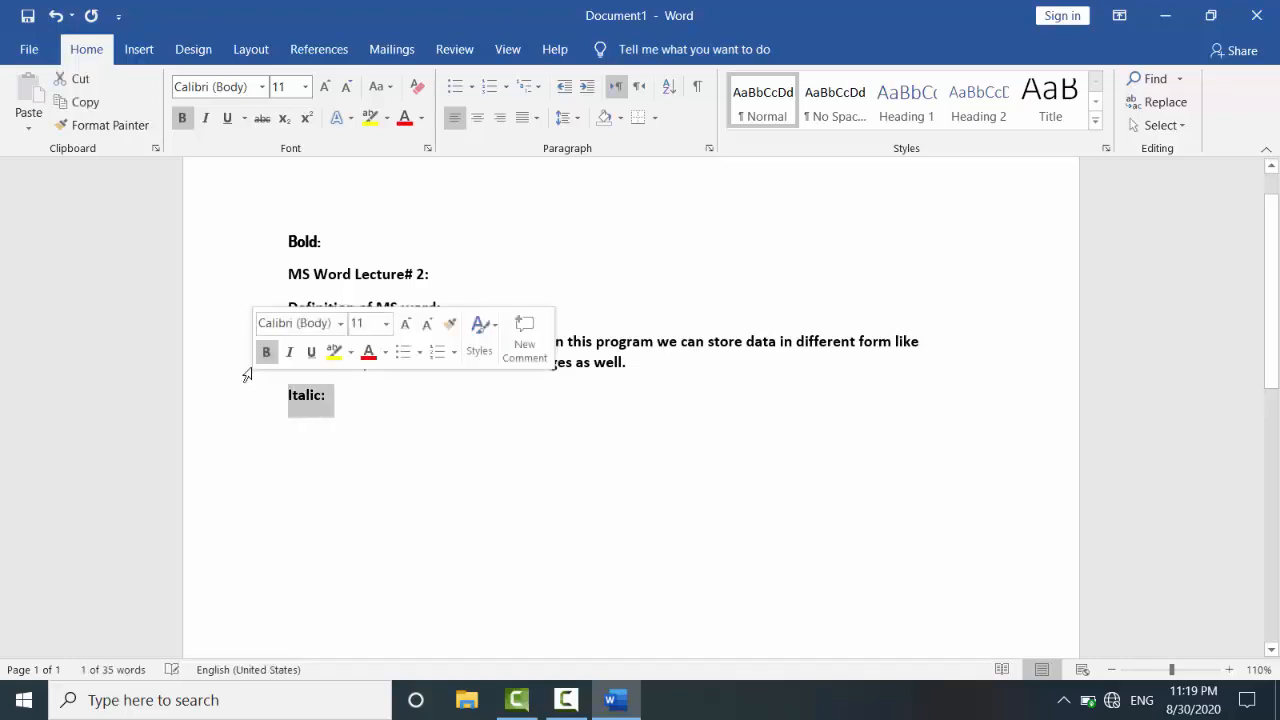
click(190, 123)
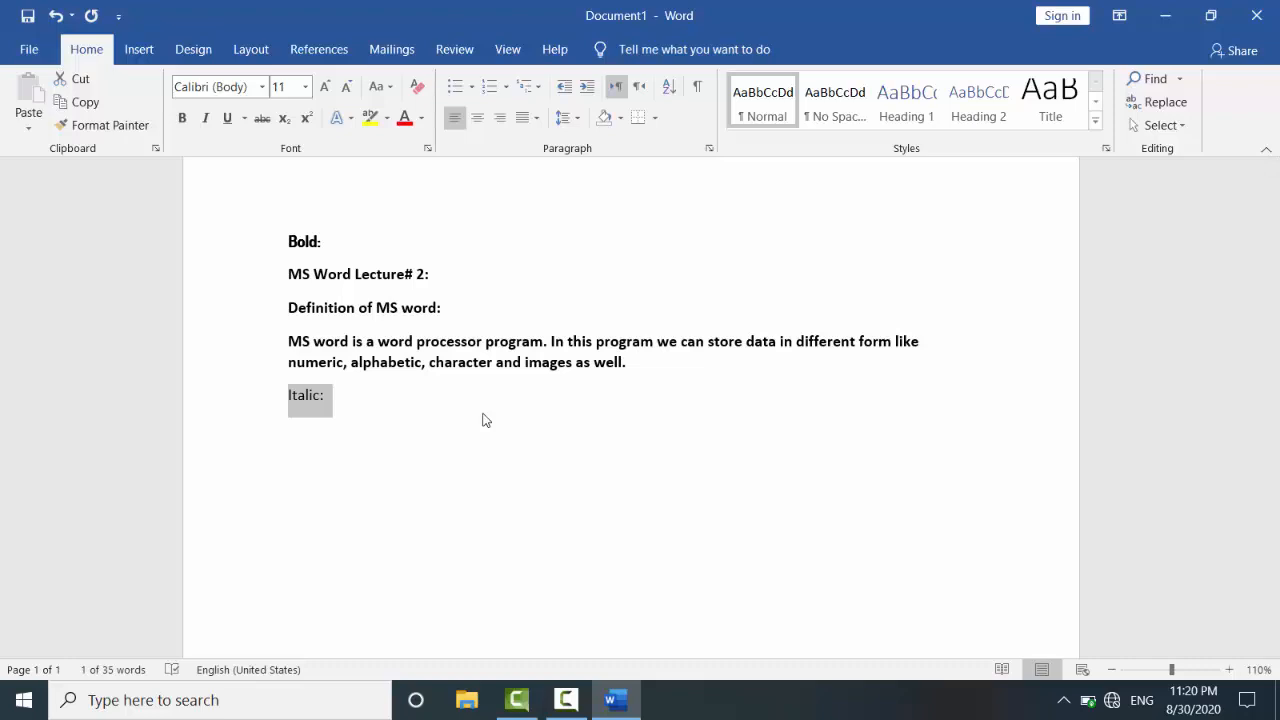
key(ctrl+i)
click(486, 420)
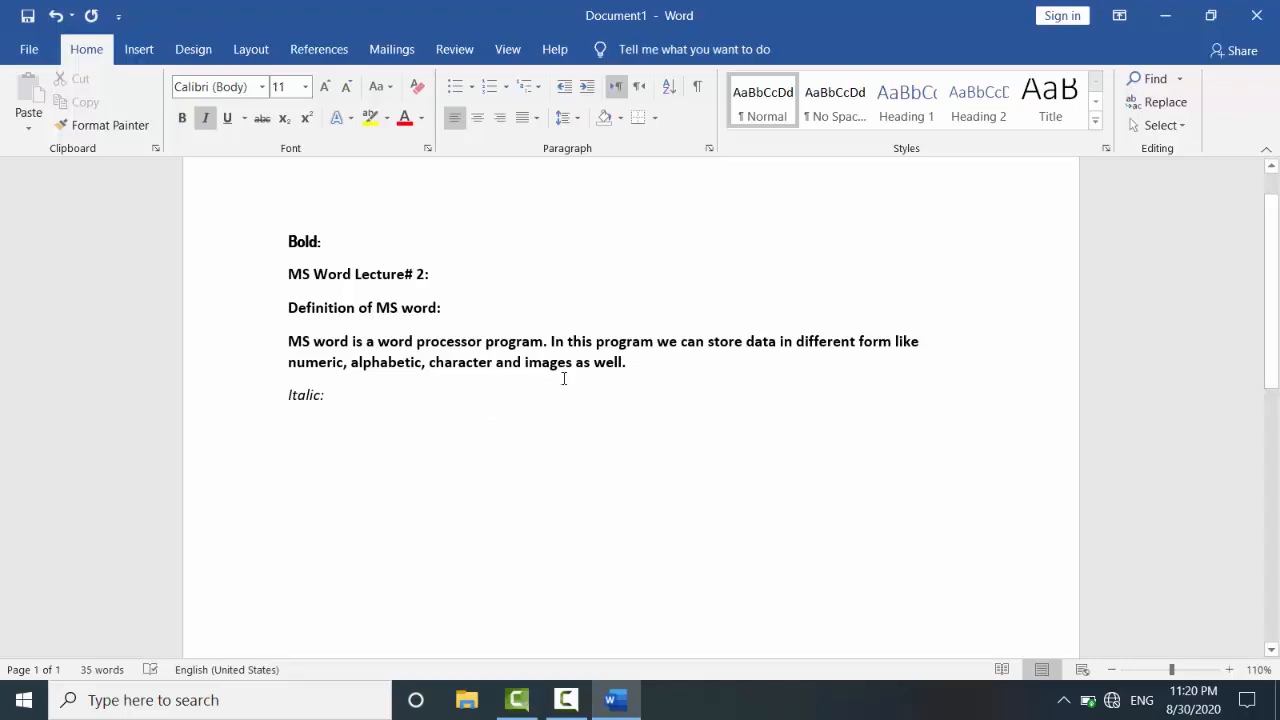
- Copy the bold title, subheading and paragraph, and paste them on a new line below "Italic:"
key(Return)
click(411, 382)
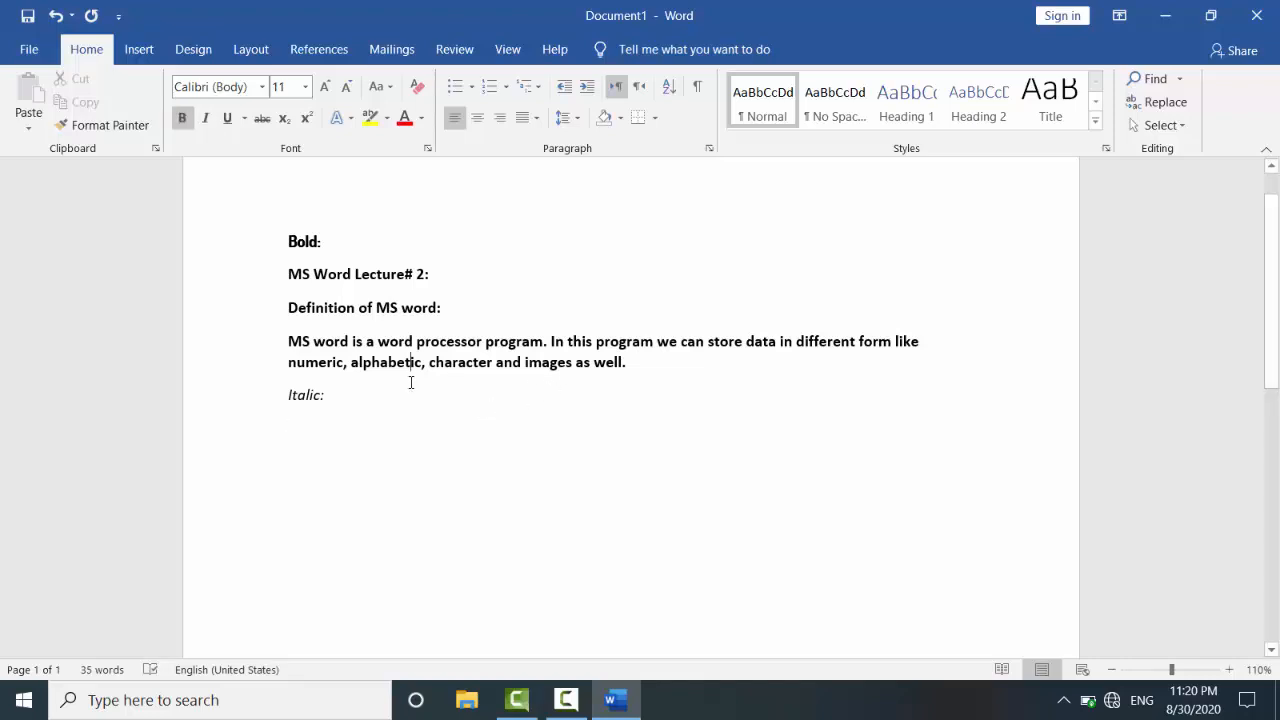
click(367, 395)
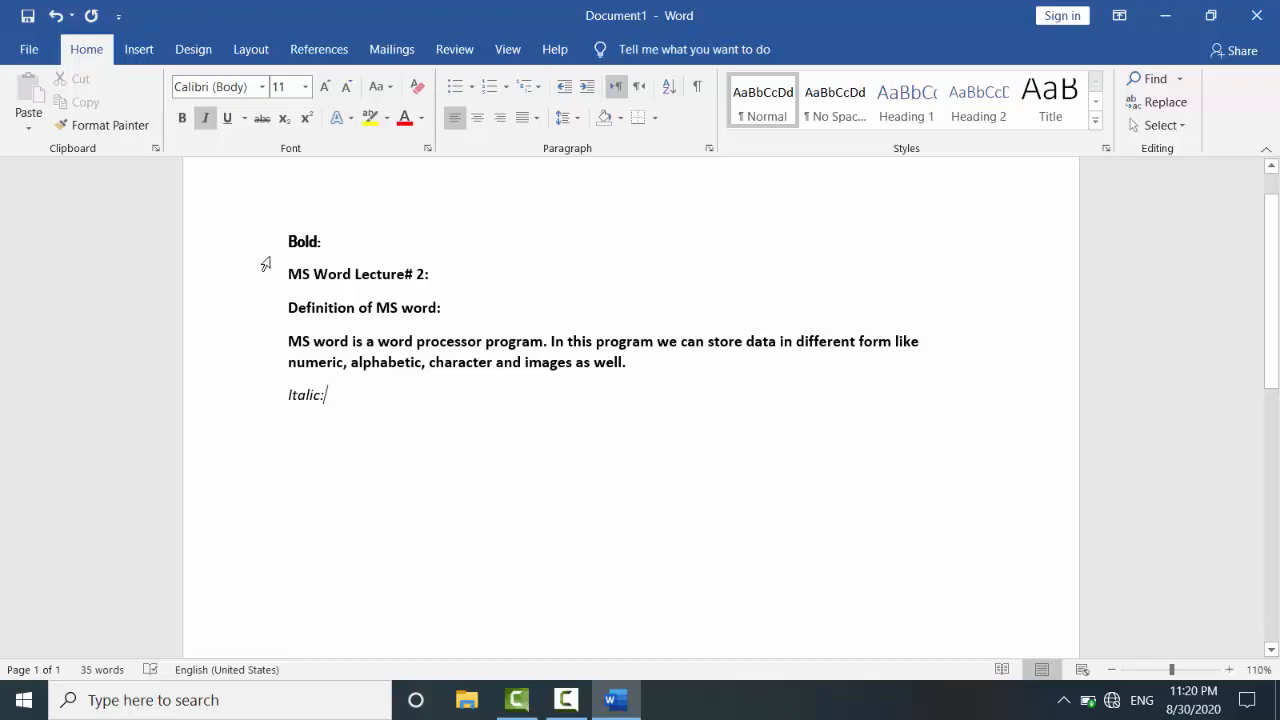
drag(287, 275, 734, 375)
key(ctrl+c)
click(445, 418)
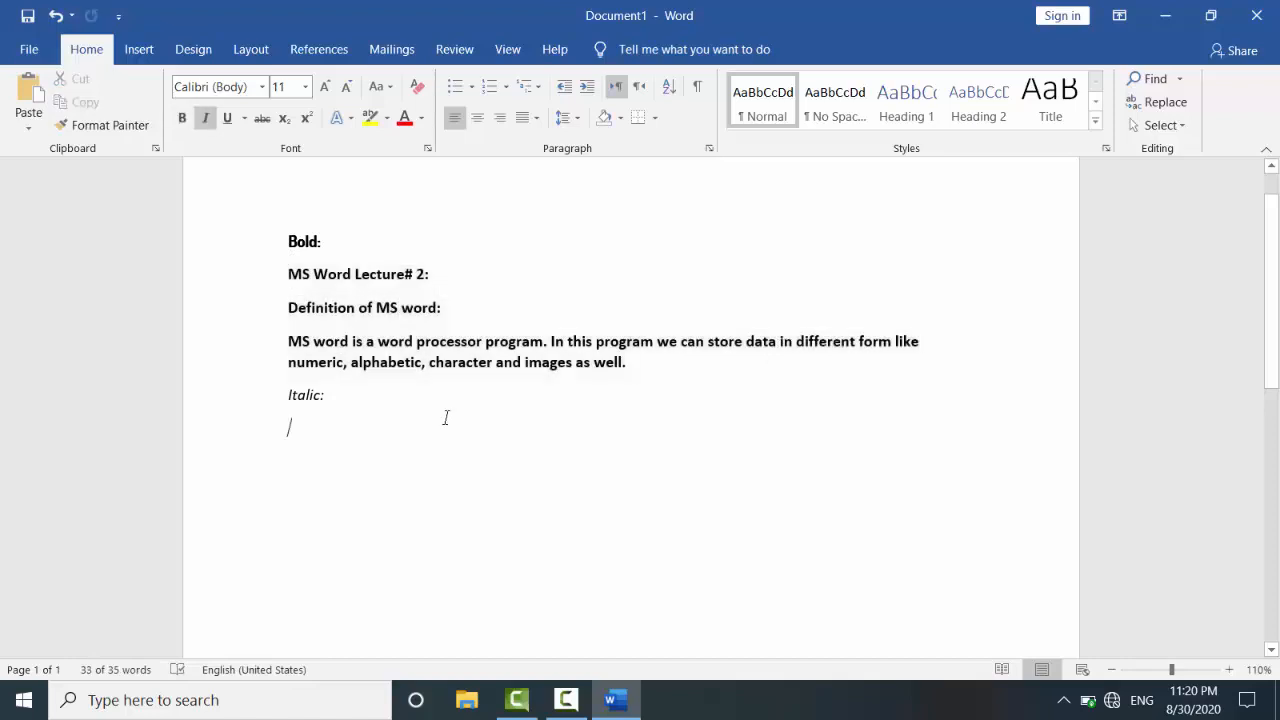
key(ctrl+v)
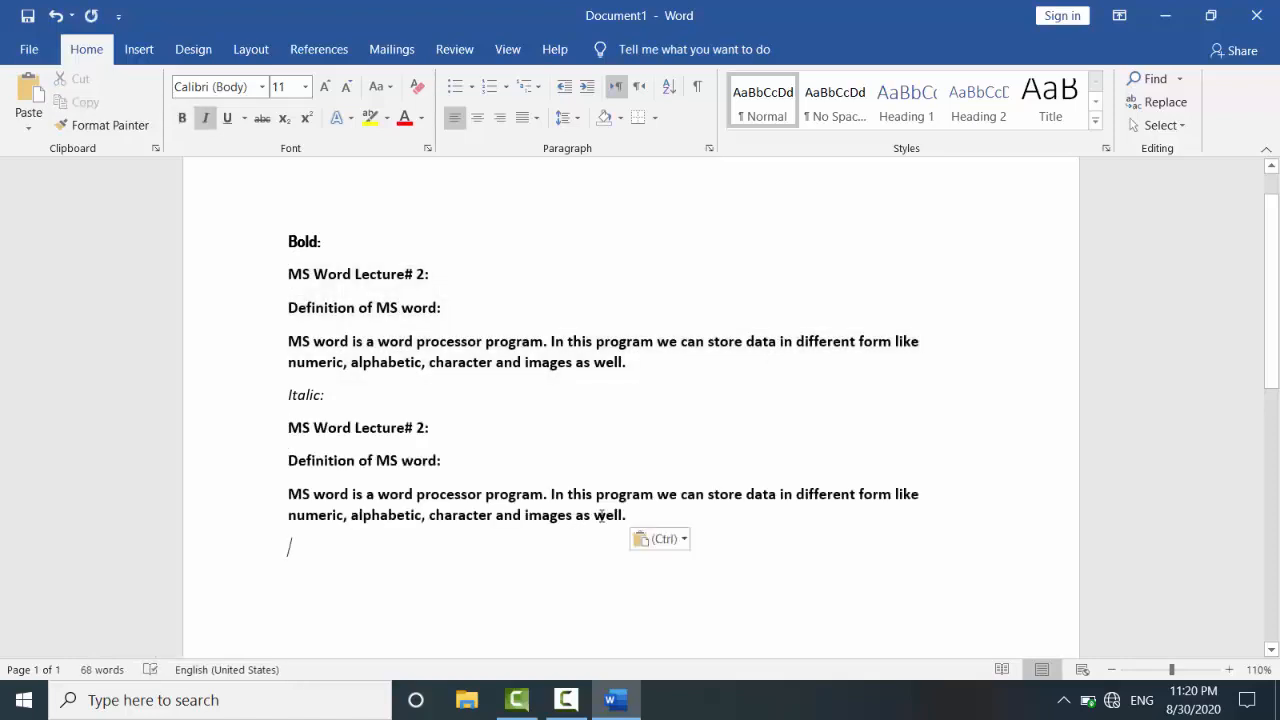
- Make the text pasted below "Italic:" italic, turning its bold format off and on again
drag(628, 515, 259, 436)
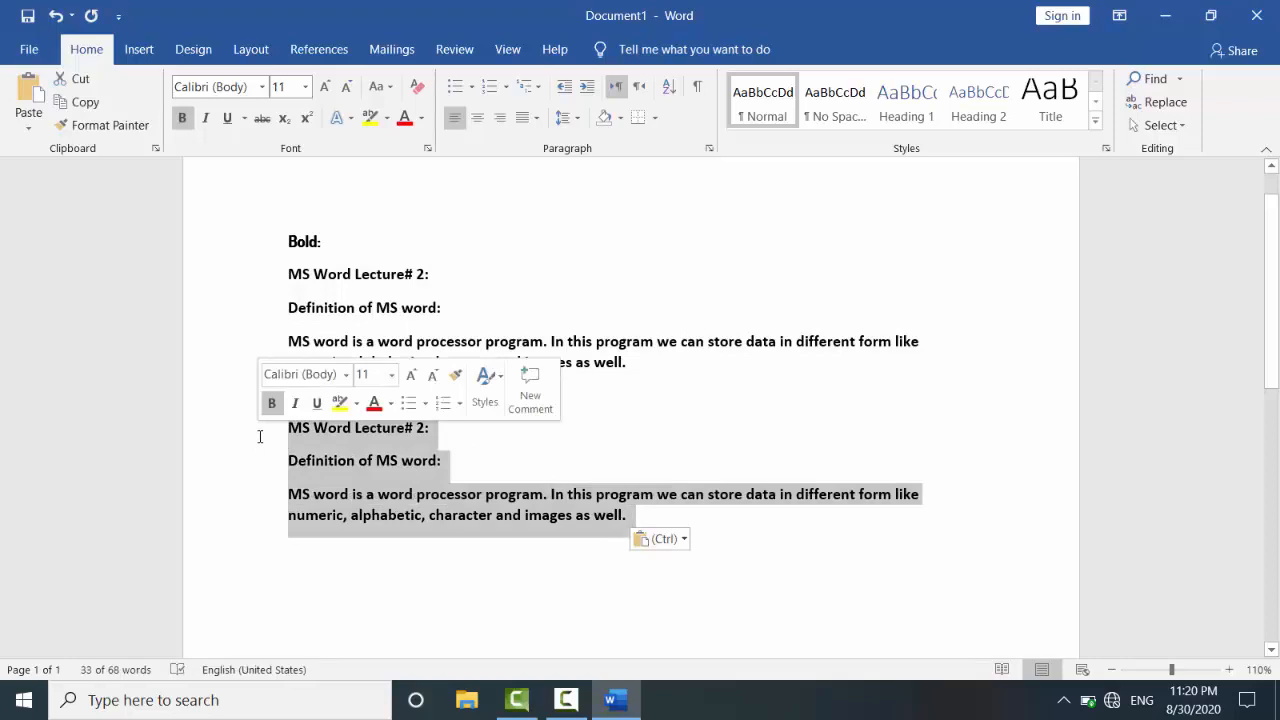
key(ctrl+b)
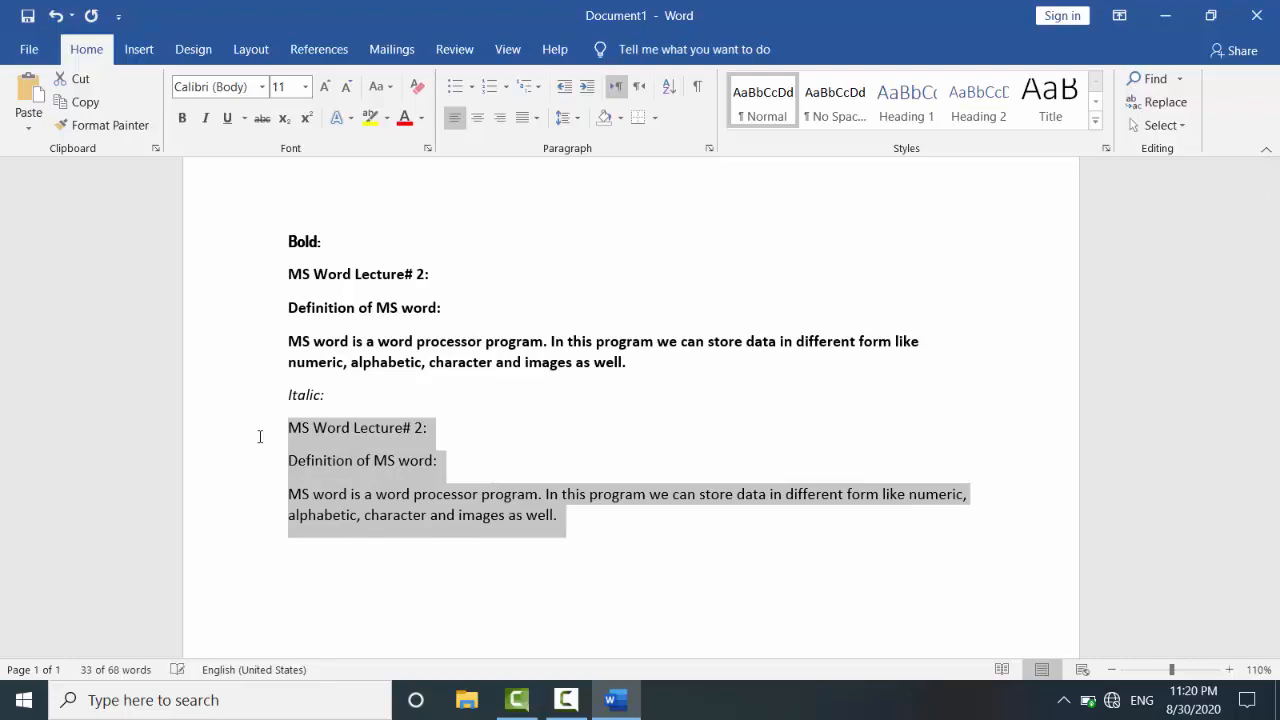
key(ctrl+i)
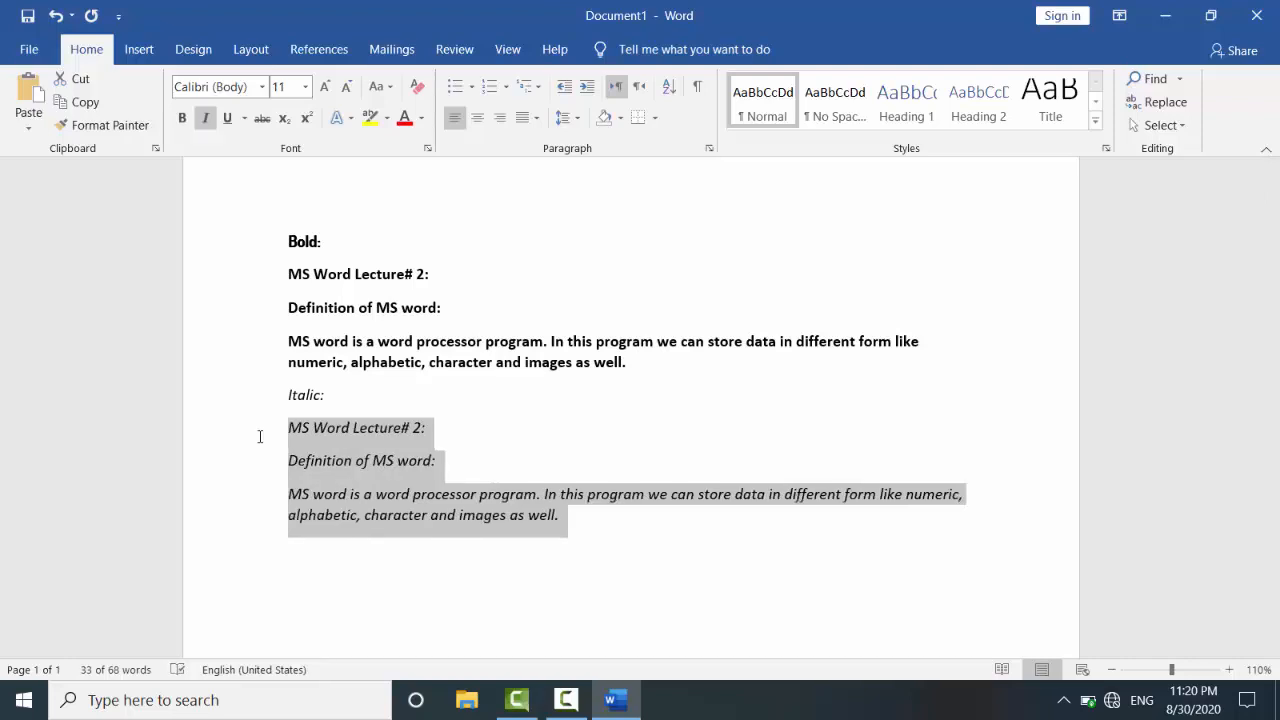
key(ctrl+b)
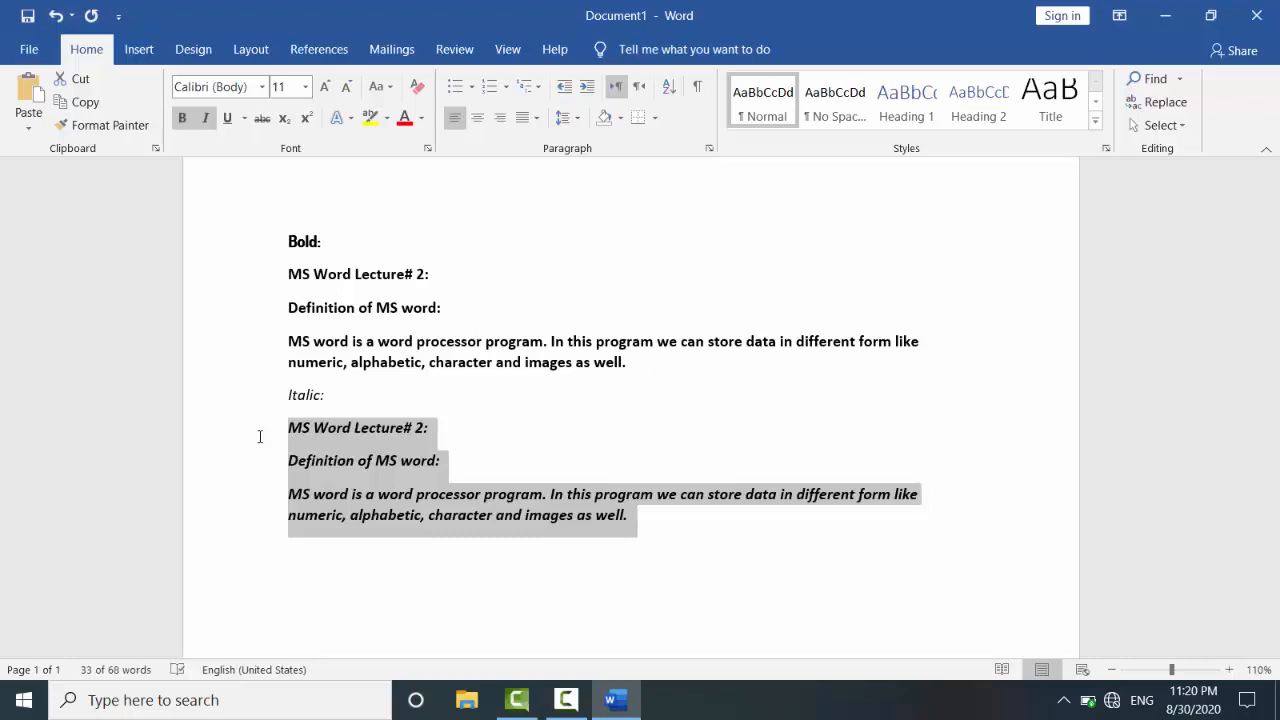
click(670, 545)
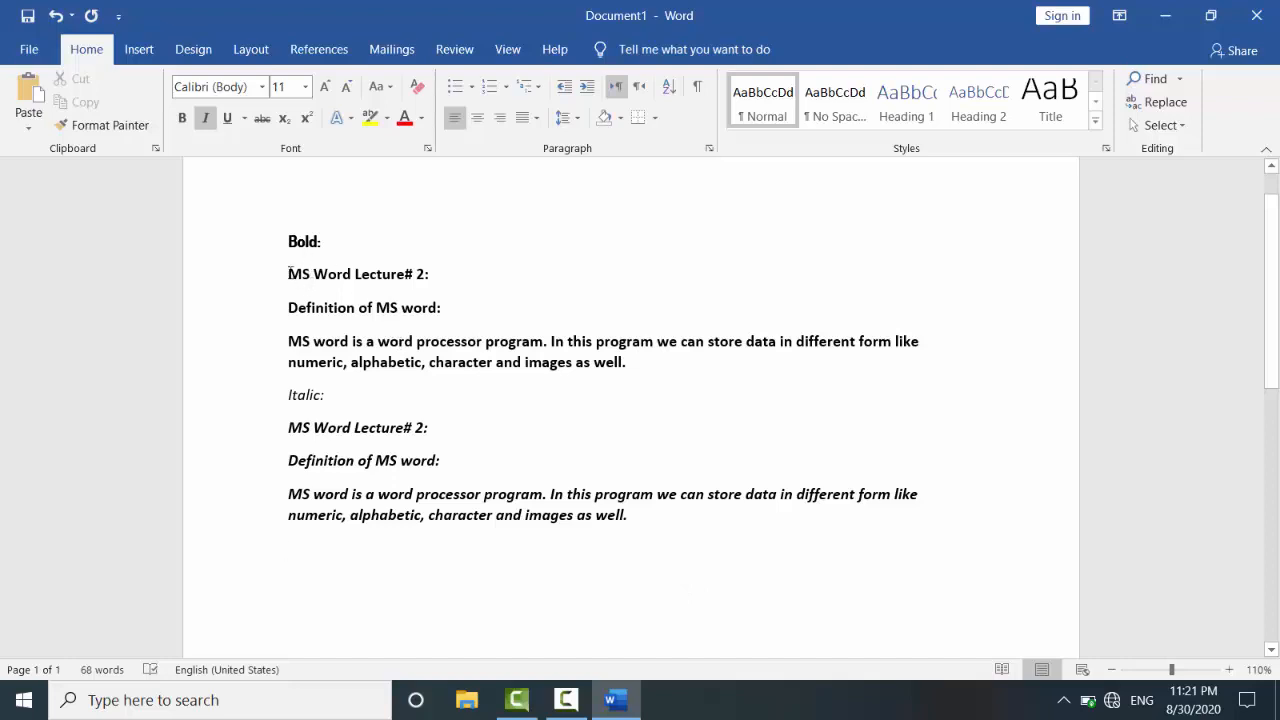
drag(288, 273, 654, 366)
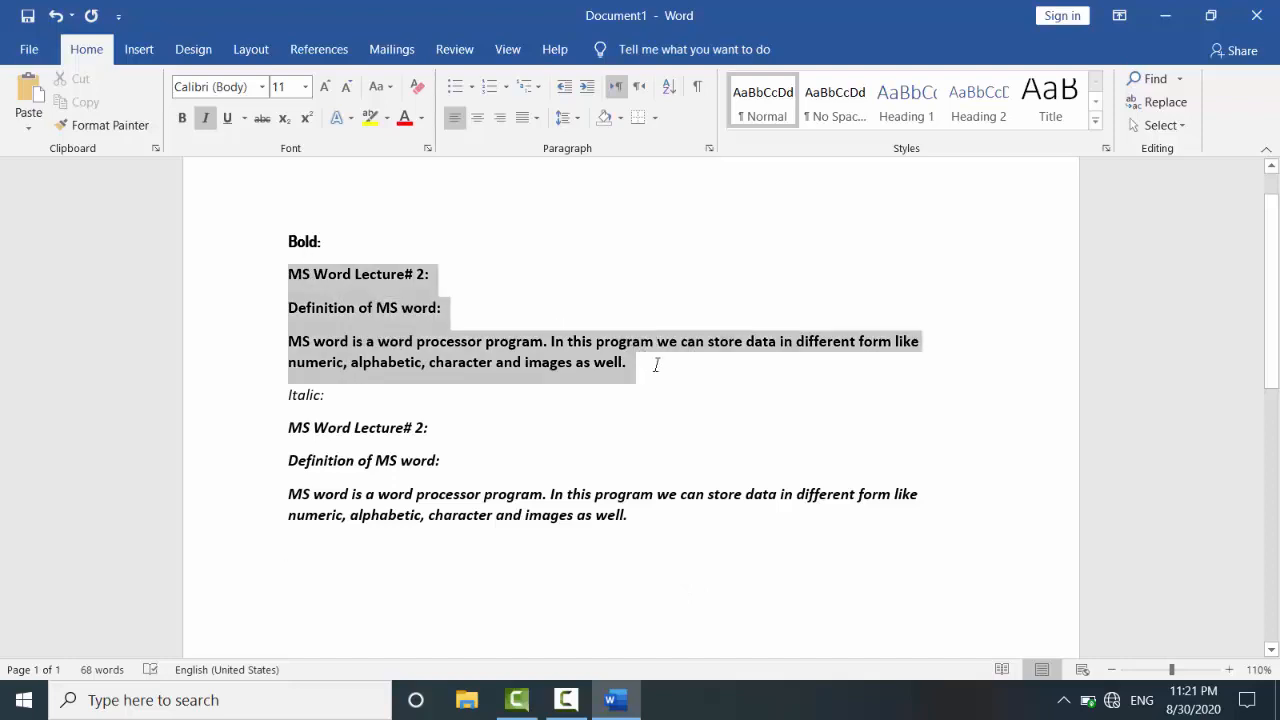
click(543, 515)
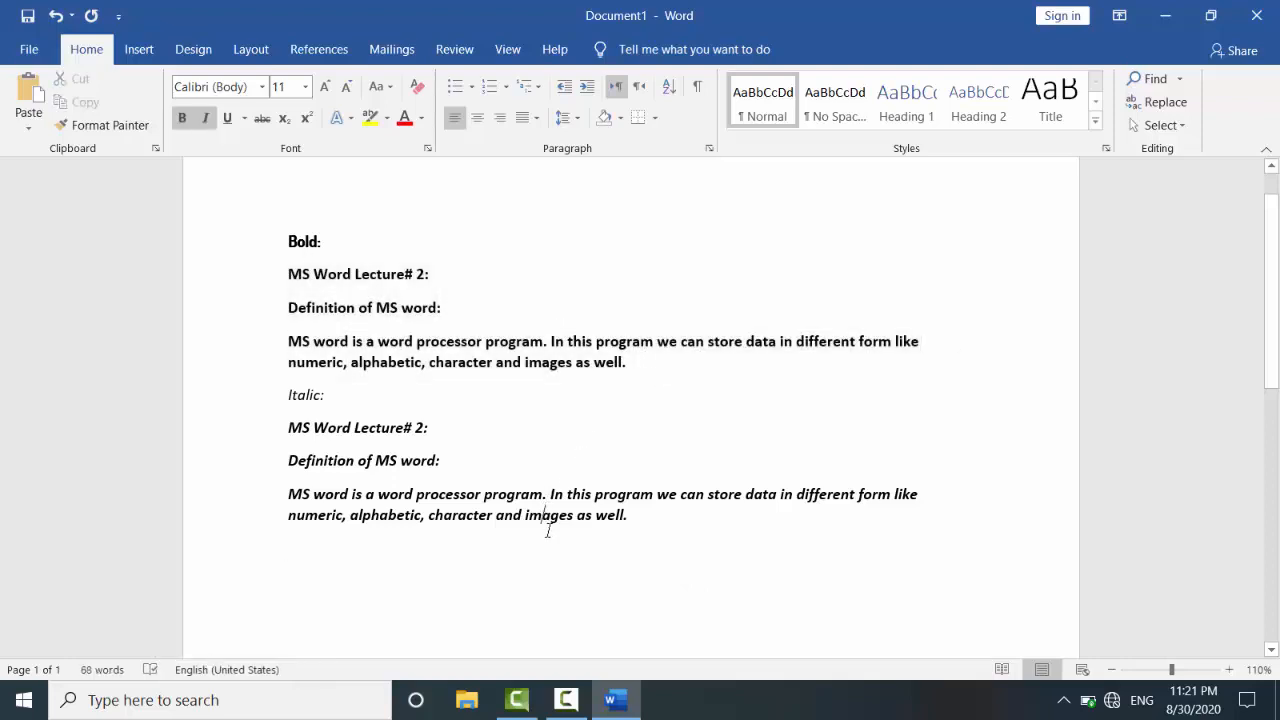
click(622, 518)
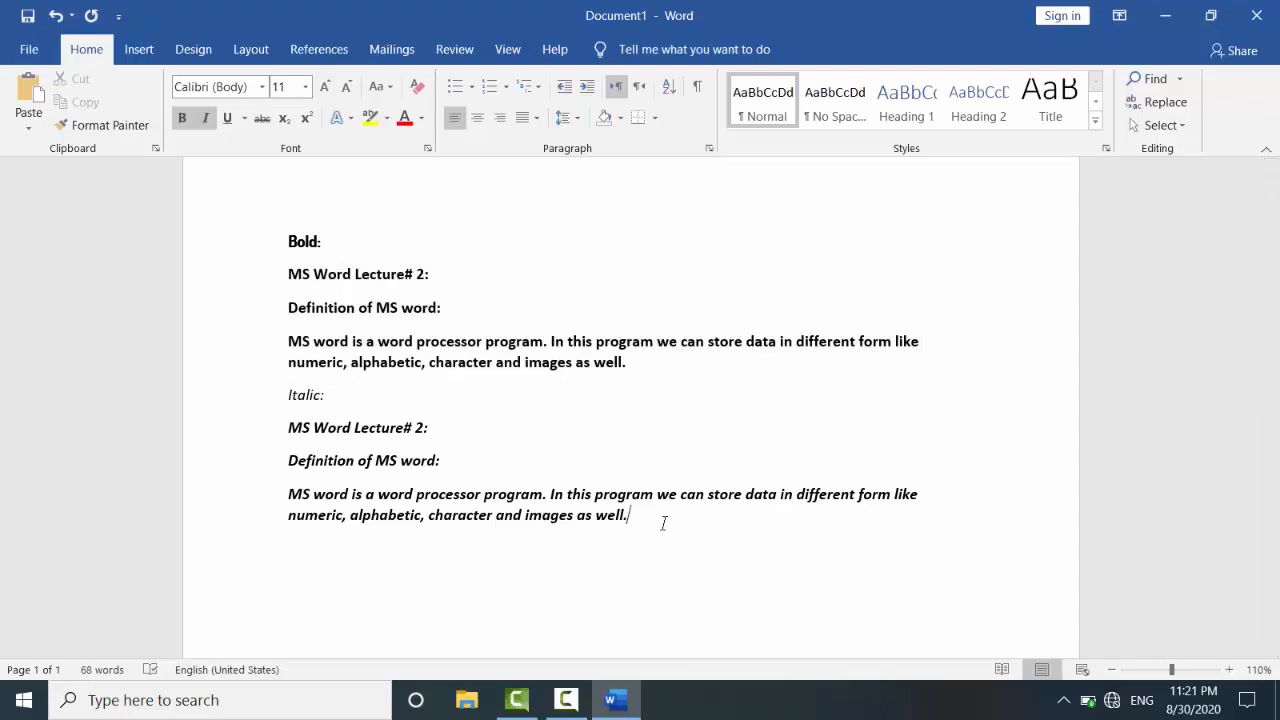
drag(660, 517, 290, 476)
click(779, 551)
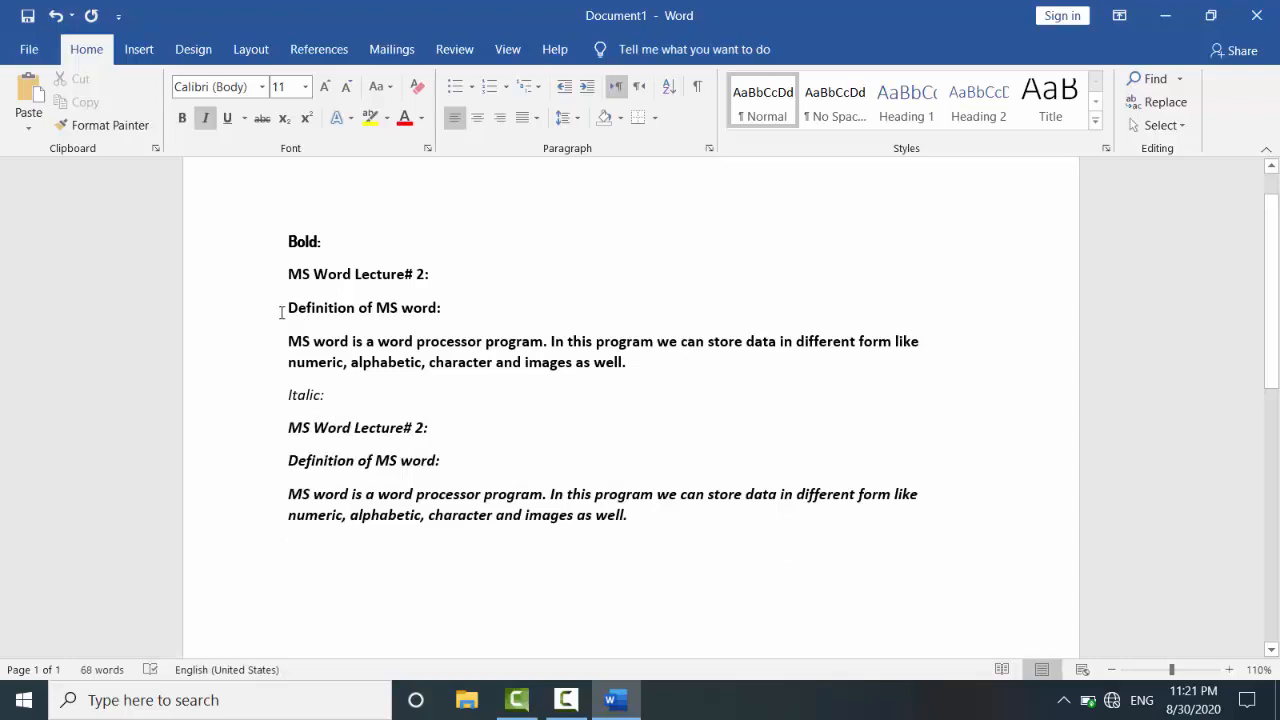
- Copy the bold "Definition of MS word:" subheading with its paragraph, and paste it three times at the document's end after two blank lines
drag(286, 309, 668, 354)
key(ctrl+c)
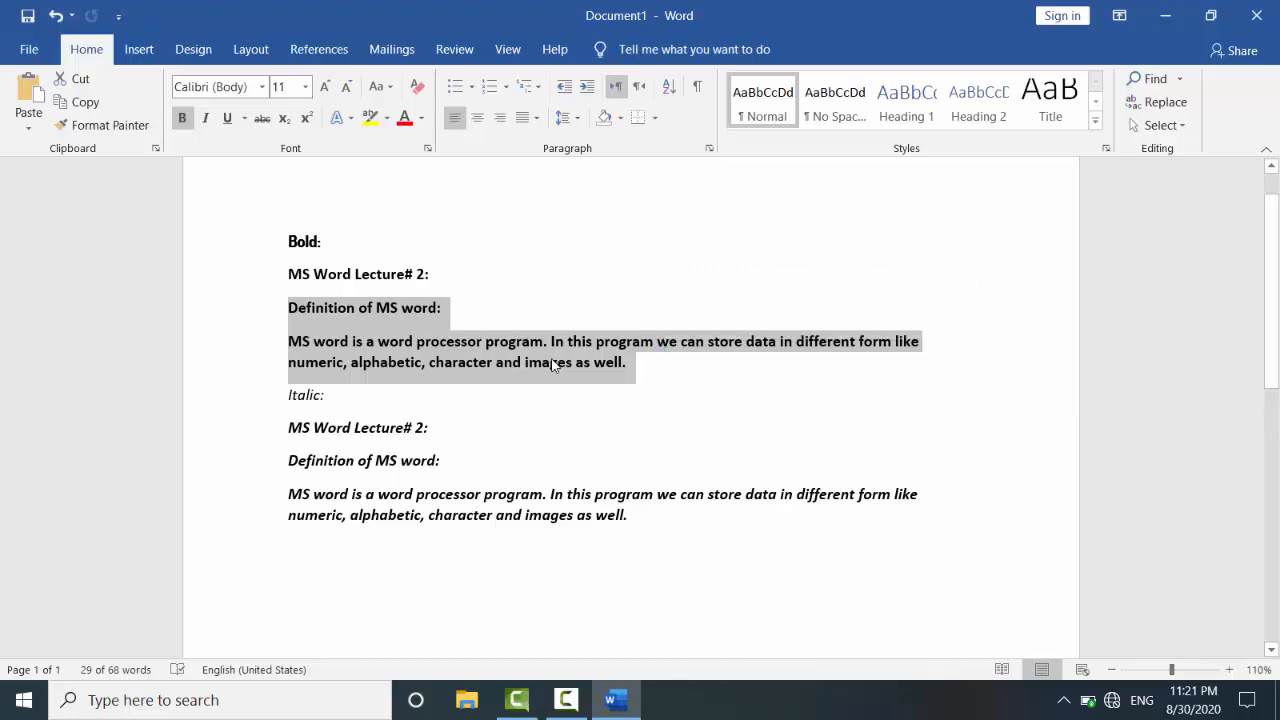
click(86, 104)
click(601, 601)
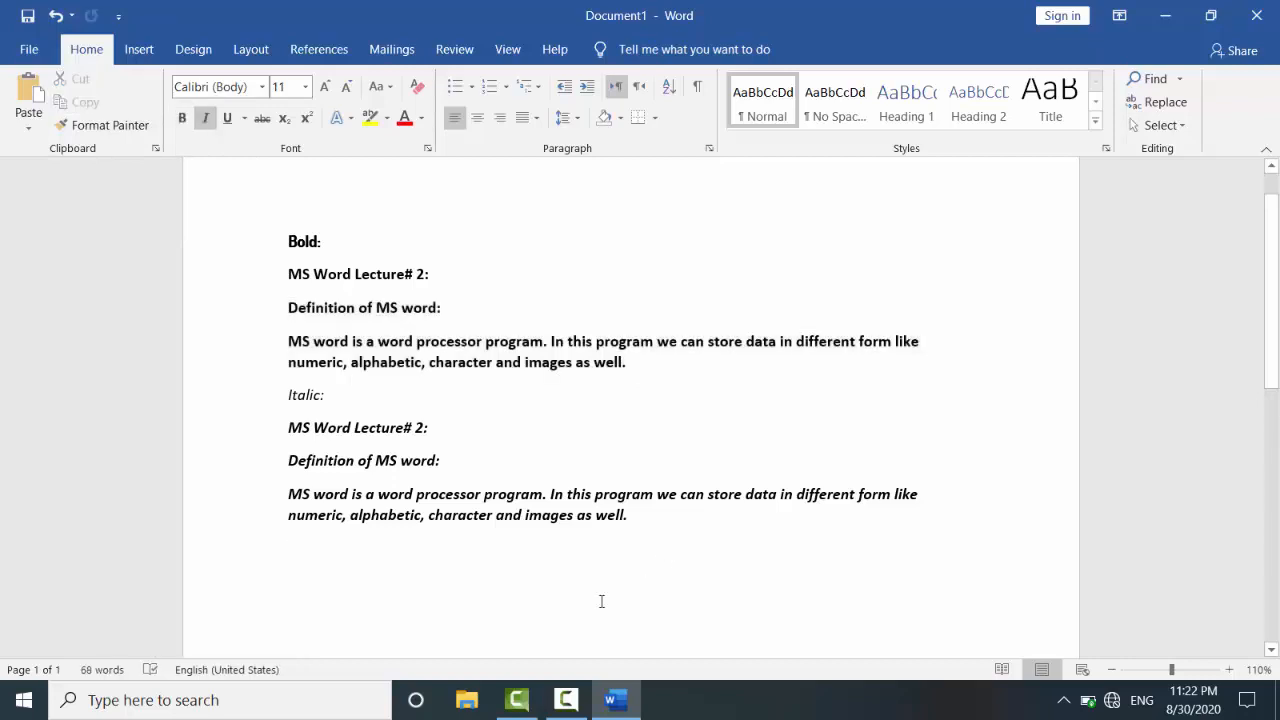
key(Return)
key(Return)
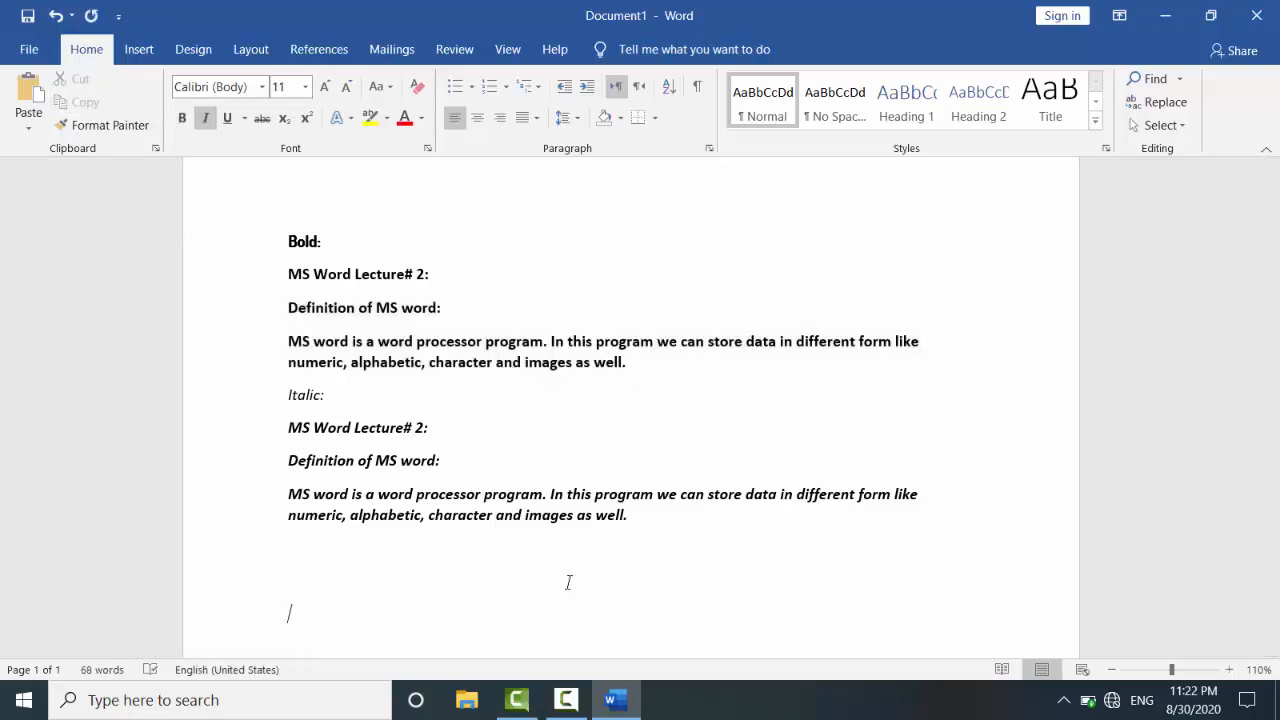
click(28, 96)
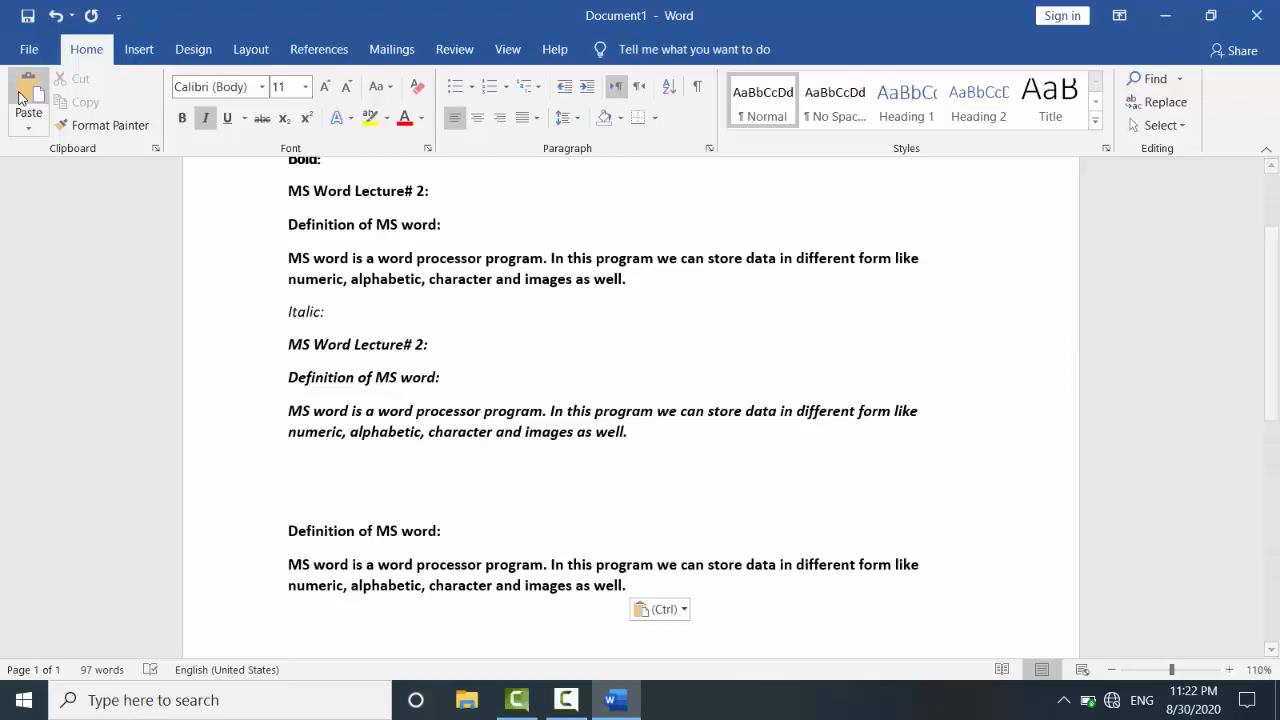
click(28, 97)
click(28, 97)
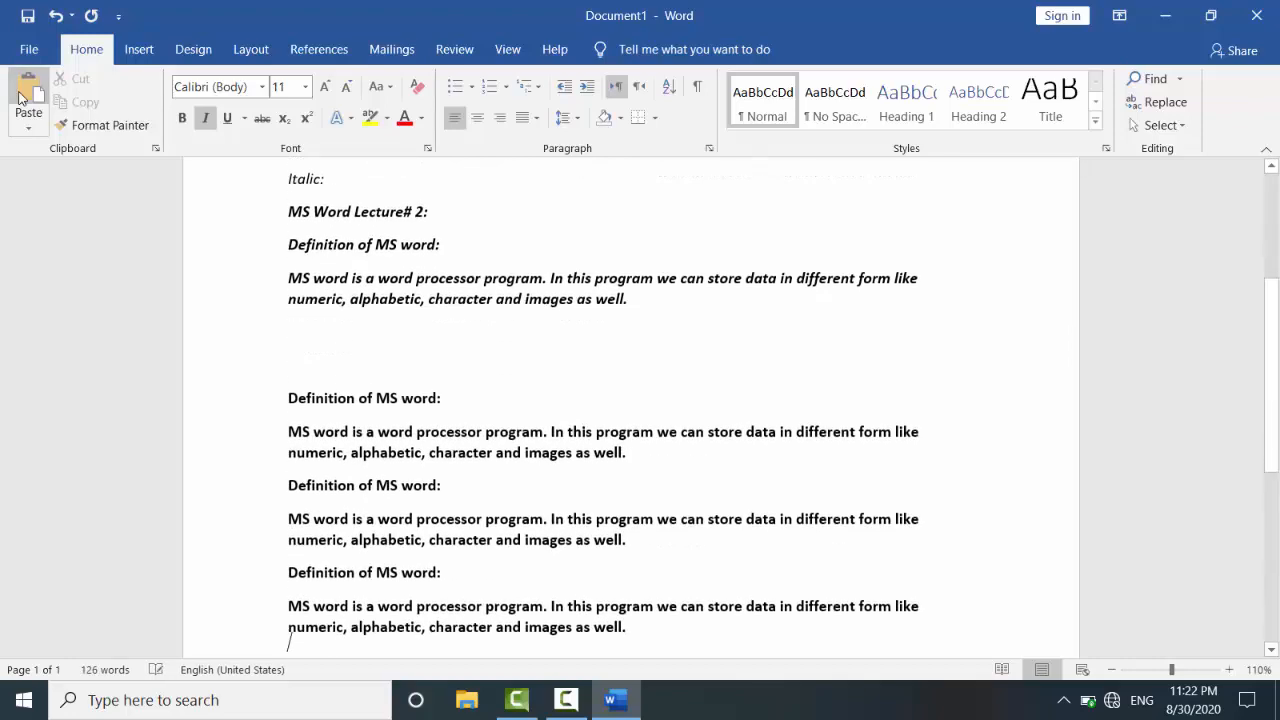
- Paste the copied definition subheading and paragraph four more times at the document's end
click(21, 98)
click(21, 98)
click(21, 98)
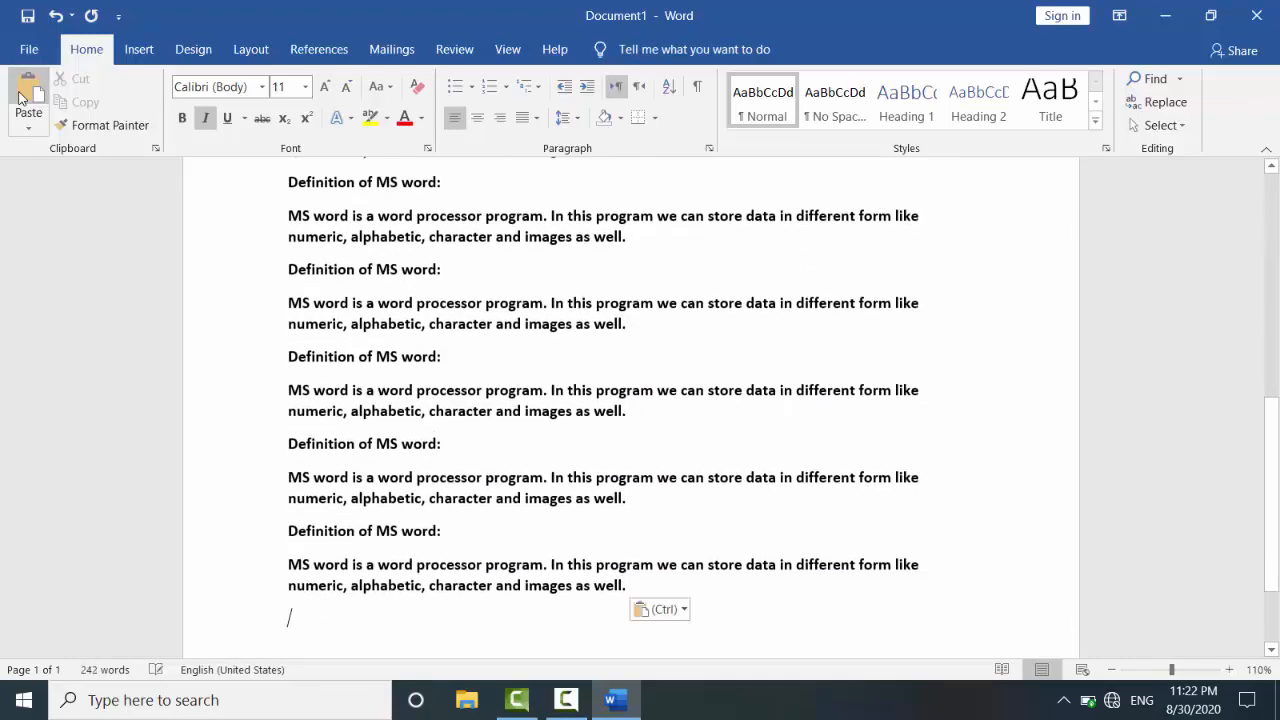
click(21, 98)
- Undo all the pasted bold definition blocks below the italic paragraph
key(ctrl+z)
key(ctrl+z)
key(ctrl+z)
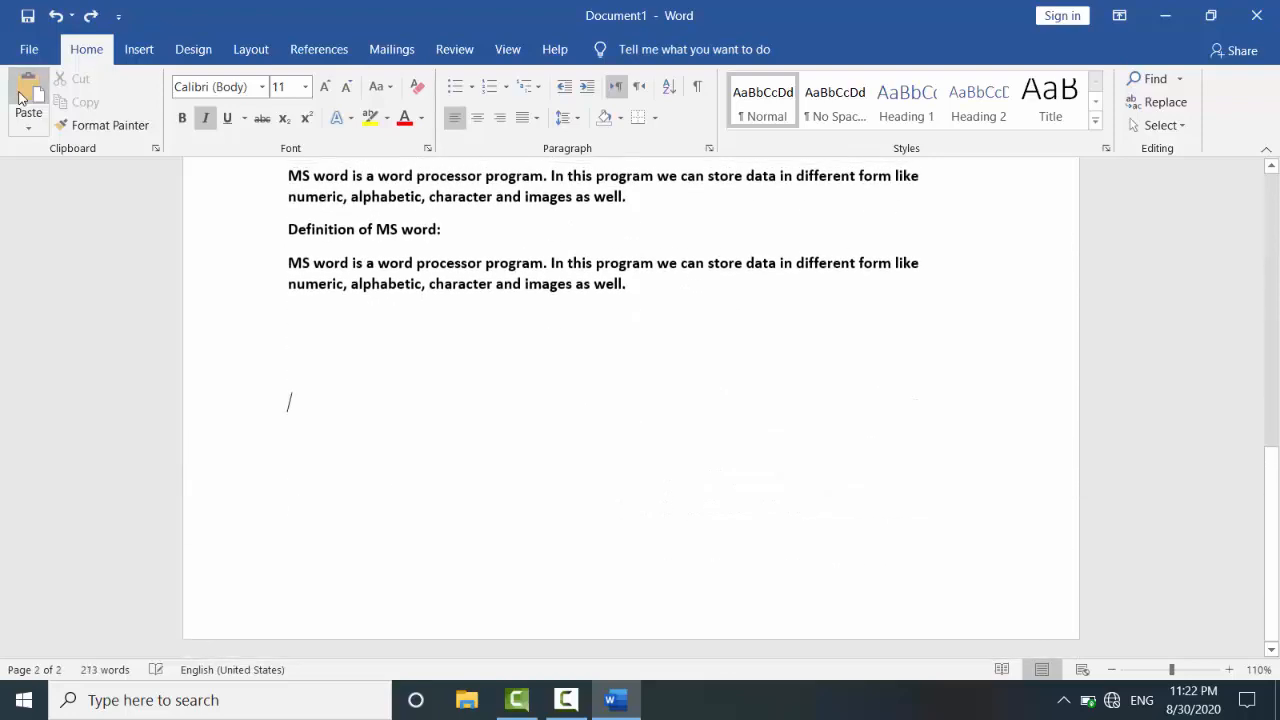
key(ctrl+z)
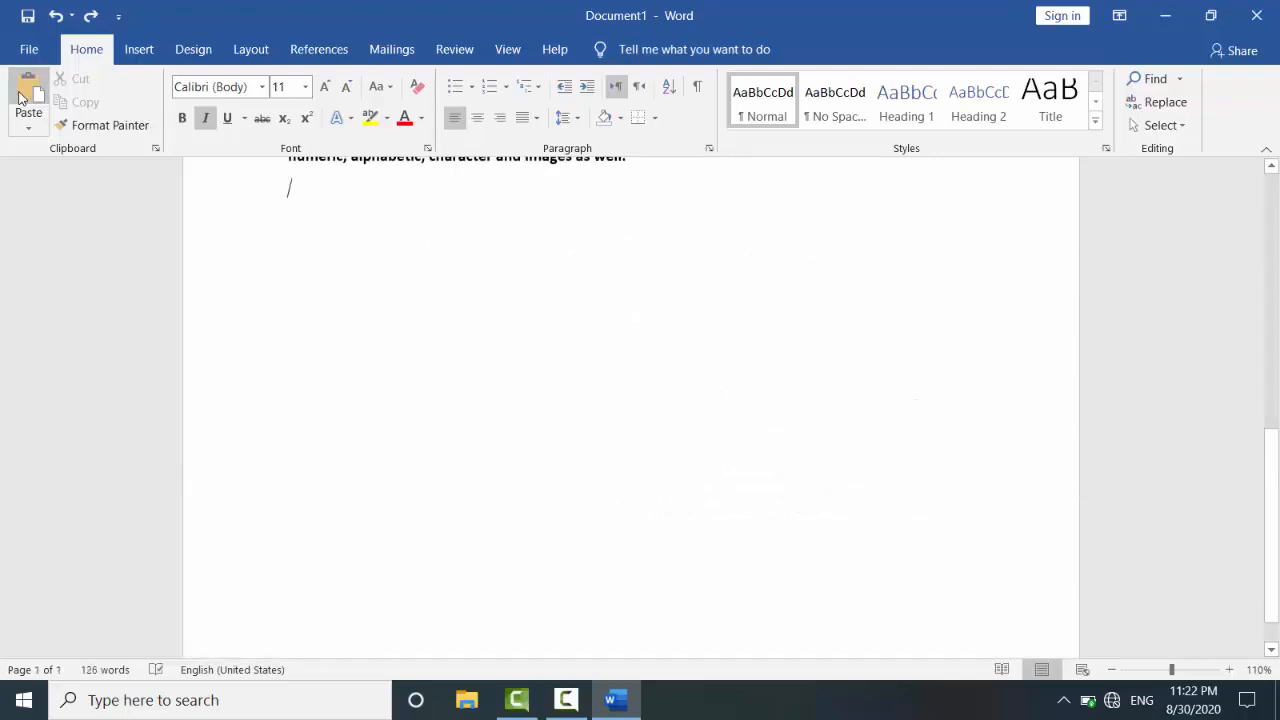
key(ctrl+z)
key(ctrl+z)
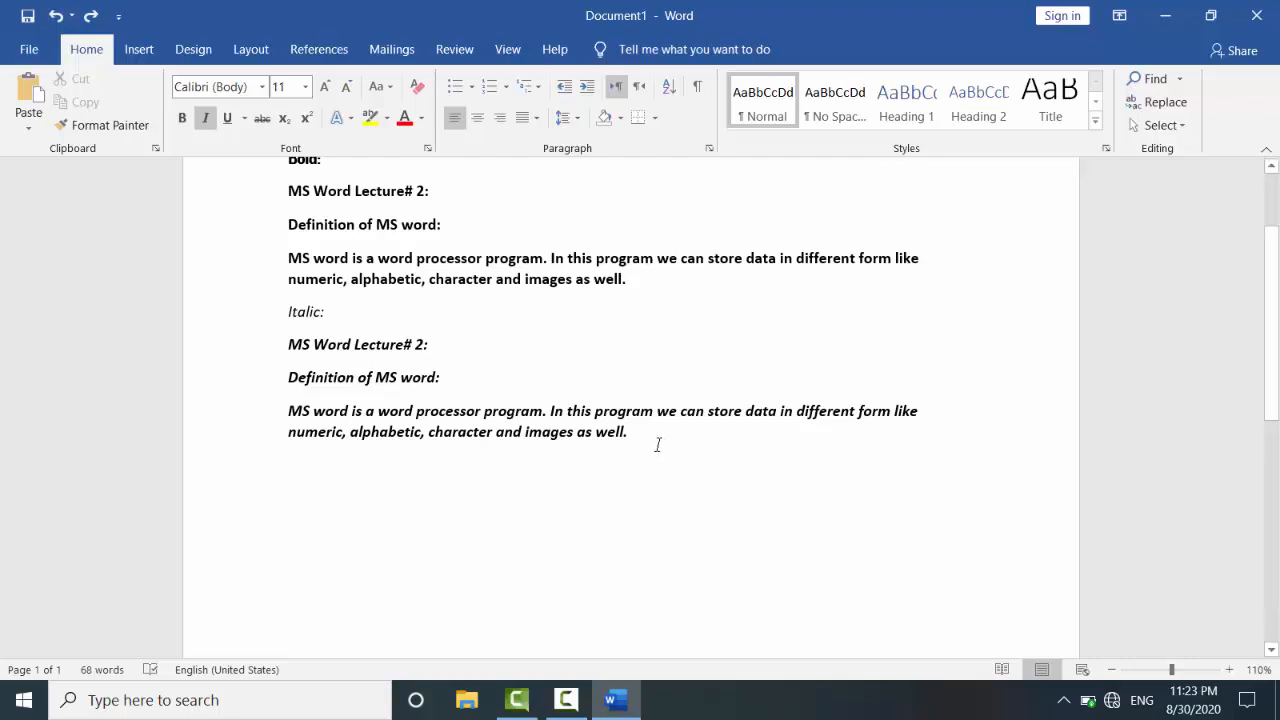
- Copy the words "MS Word" from the italic title and paste them below the italic paragraph, leaving a blank line between
click(656, 442)
click(287, 345)
drag(289, 346, 346, 350)
key(ctrl+c)
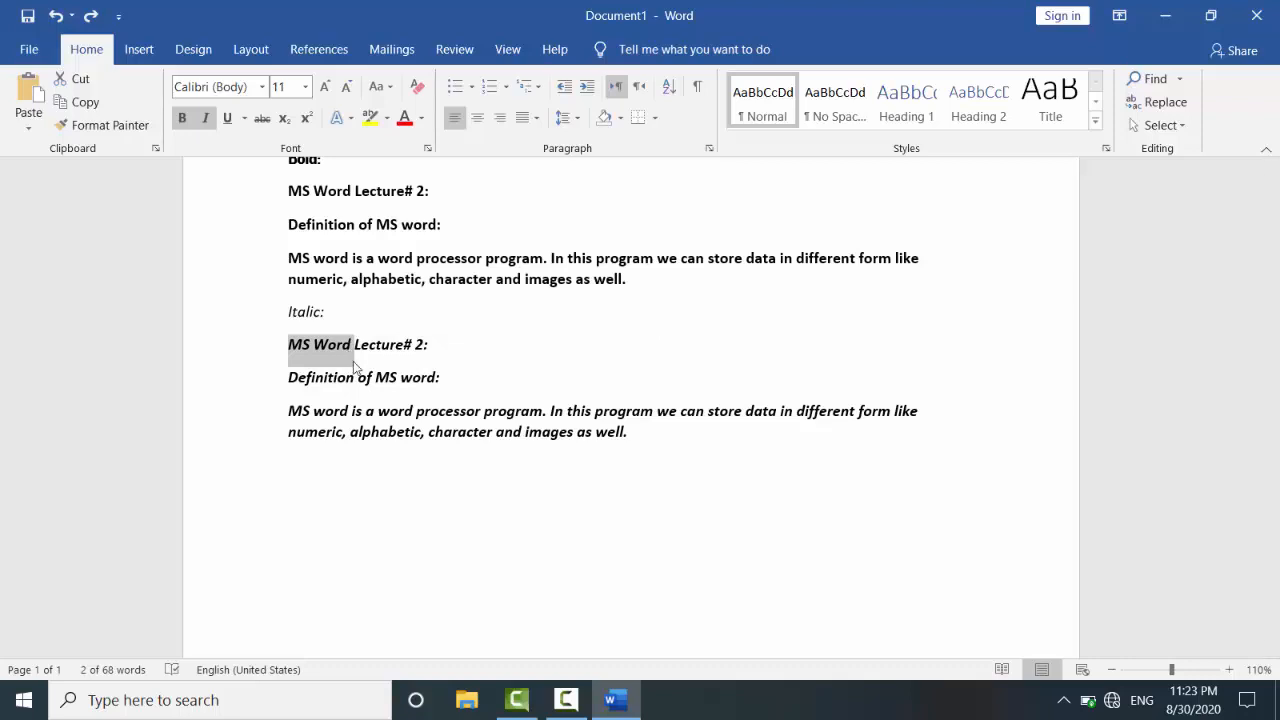
click(408, 509)
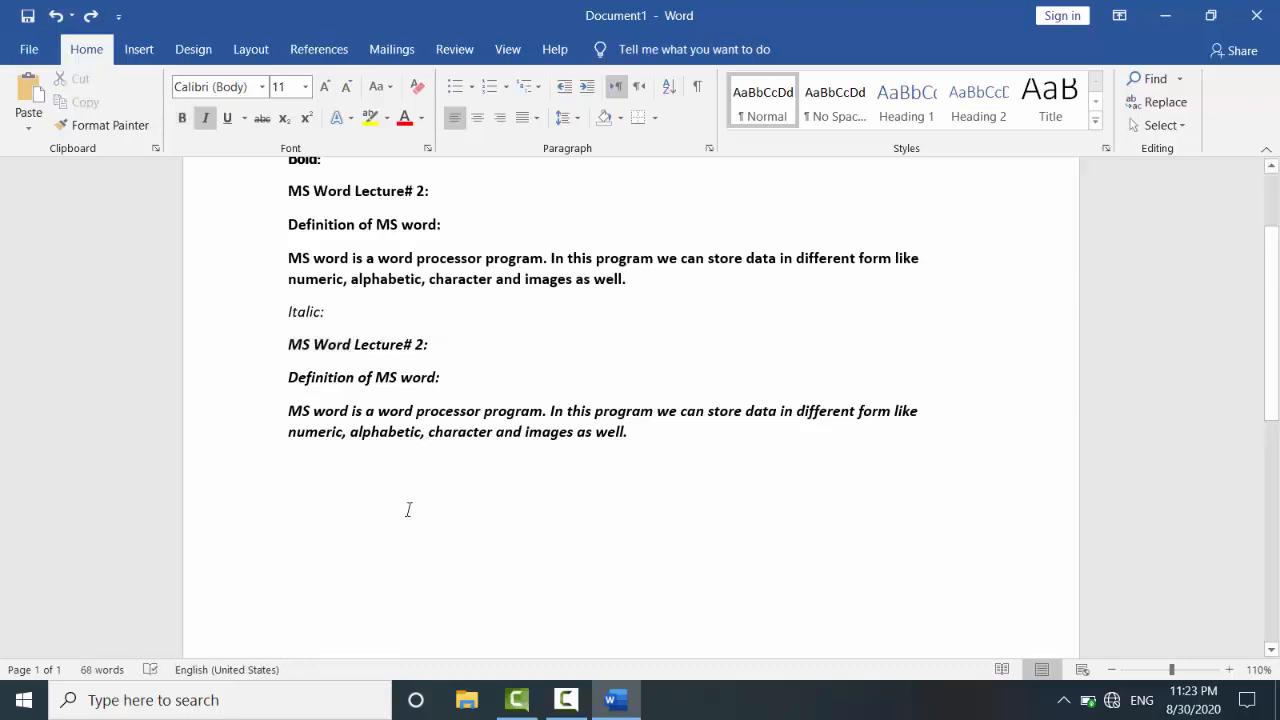
key(ctrl+v)
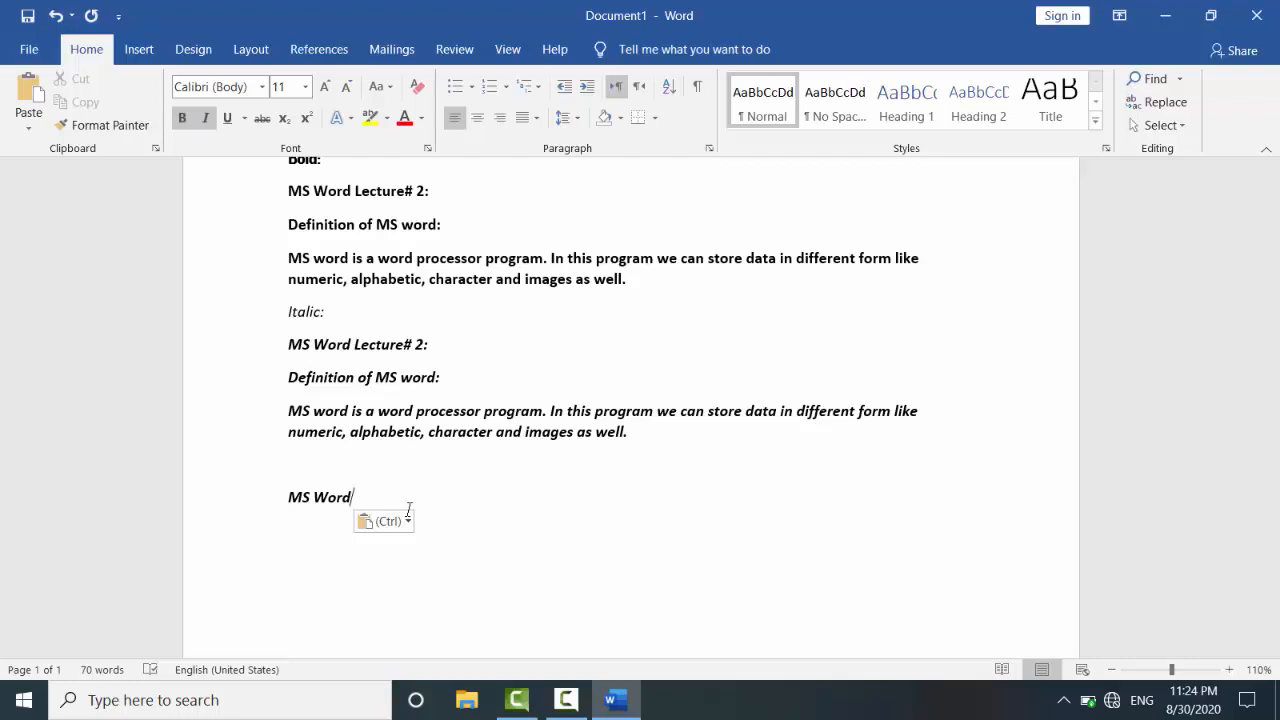
- Paste "MS Word" four more times, each on its own new line
key(Return)
key(ctrl+v)
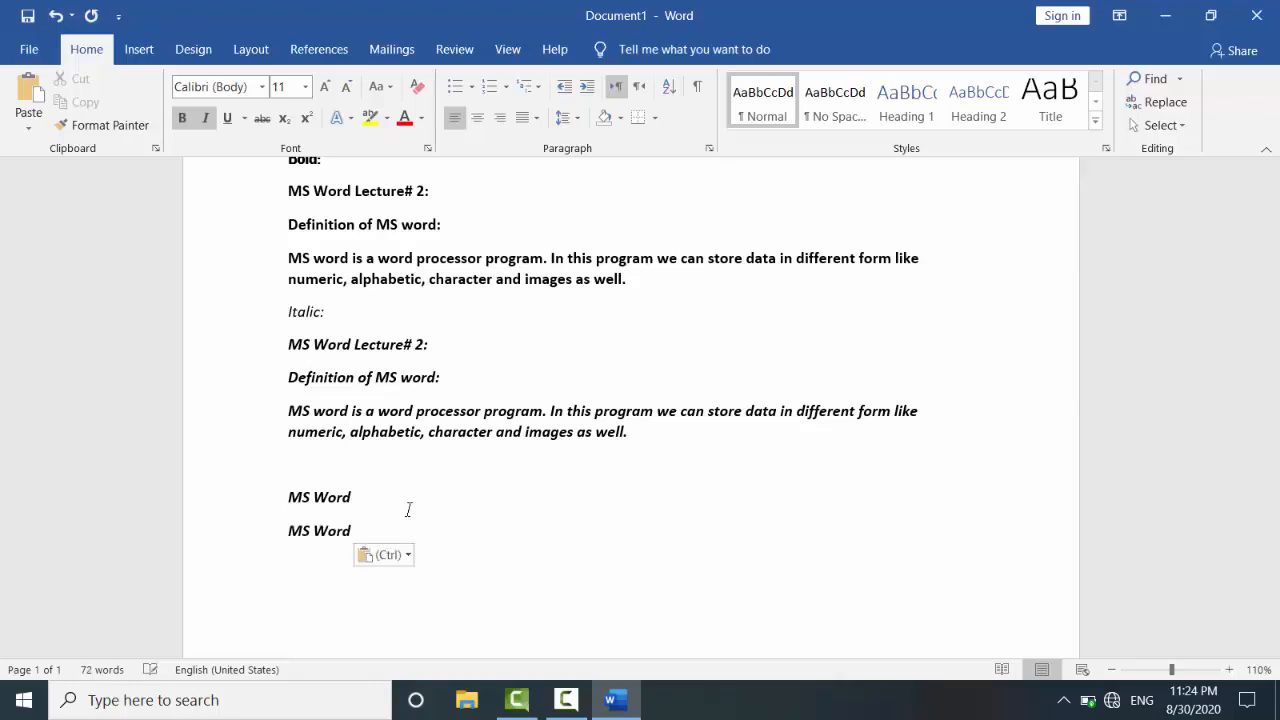
key(Return)
key(ctrl+v)
key(Return)
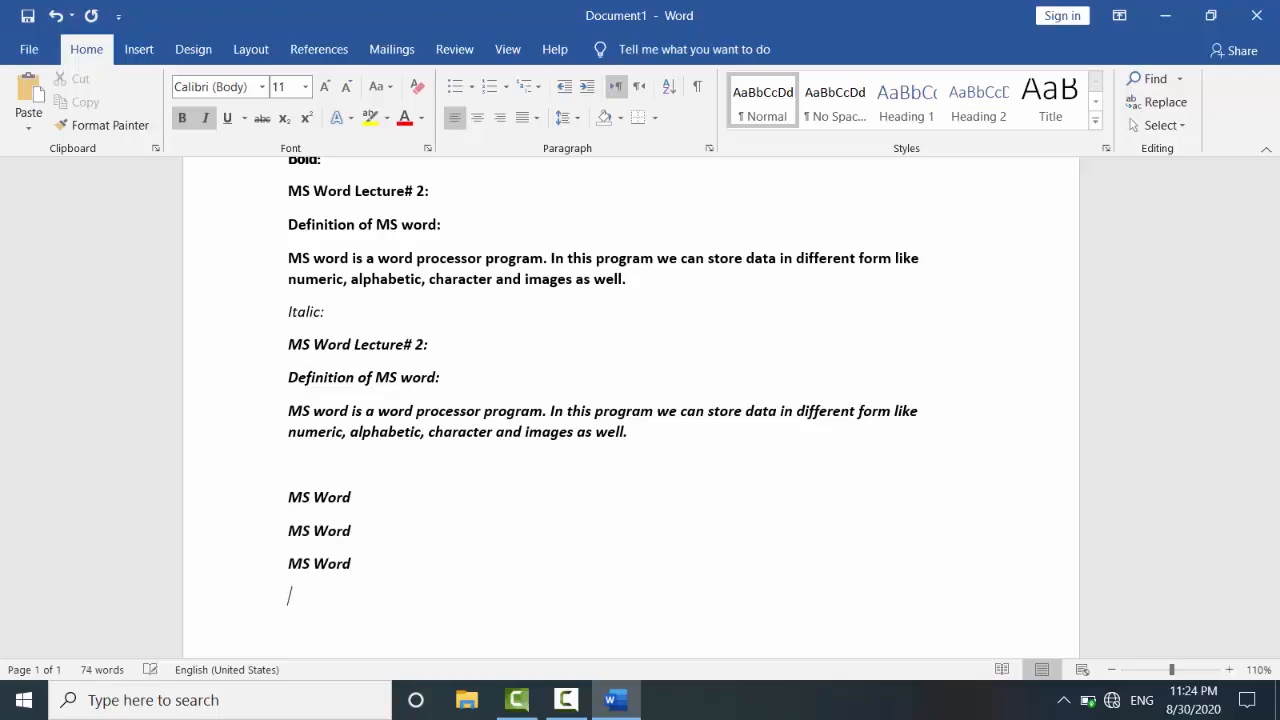
key(ctrl+v)
key(Return)
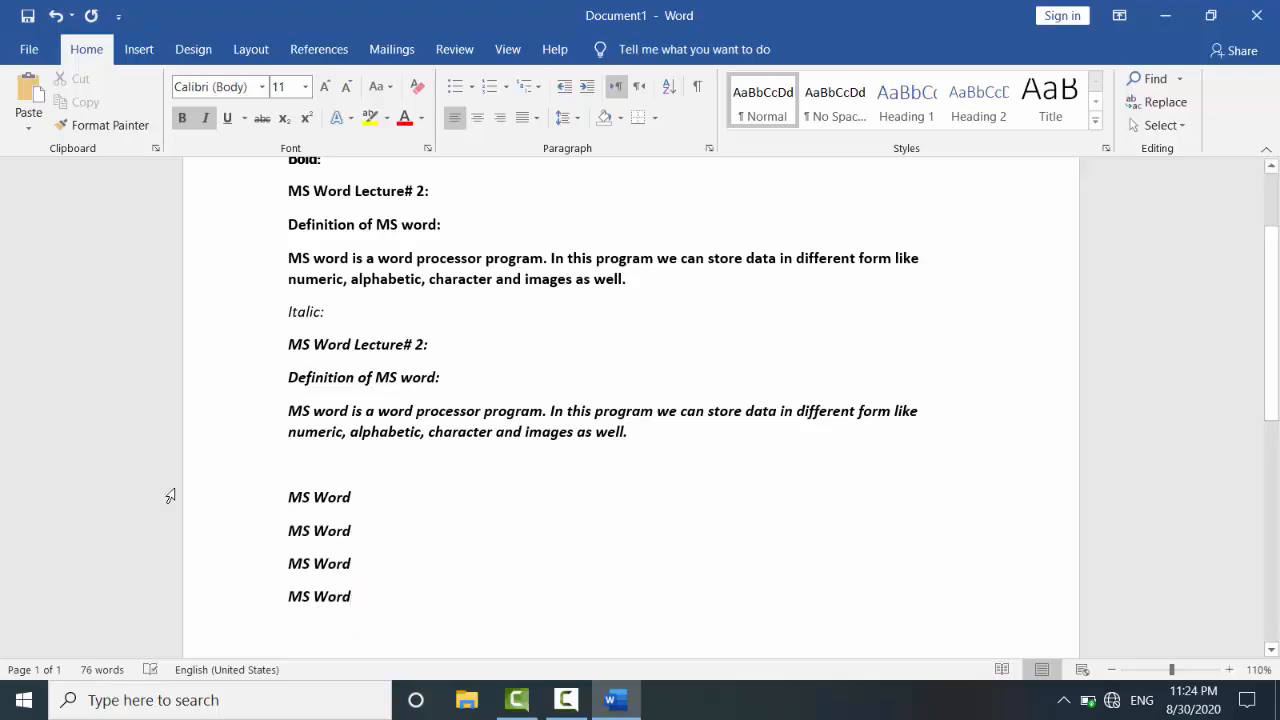
key(ctrl+v)
key(Return)
- Delete all the pasted "MS Word" lines below the italic paragraph
key(BackSpace)
key(BackSpace)
key(BackSpace)
key(BackSpace)
key(BackSpace)
key(BackSpace)
key(BackSpace)
key(BackSpace)
key(BackSpace)
key(BackSpace)
key(BackSpace)
key(BackSpace)
key(BackSpace)
key(BackSpace)
key(BackSpace)
key(BackSpace)
key(BackSpace)
key(BackSpace)
key(BackSpace)
key(BackSpace)
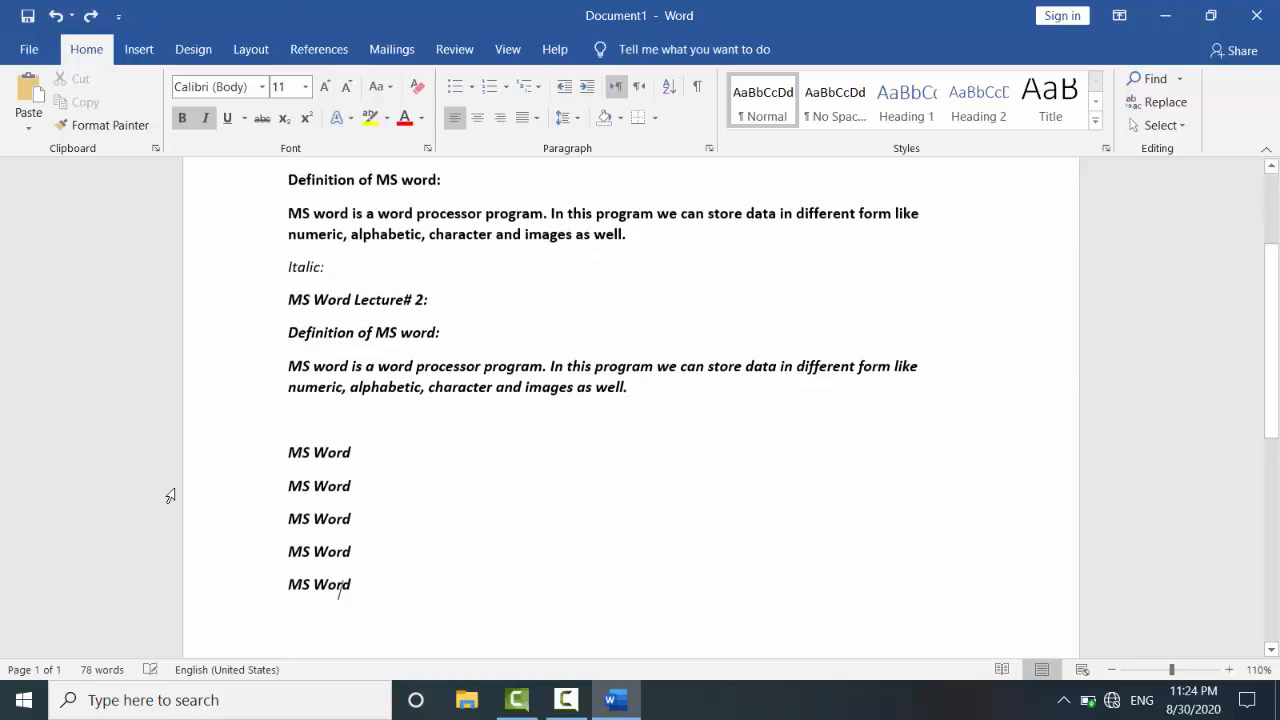
key(BackSpace)
key(BackSpace)
key(BackSpace)
key(BackSpace)
key(BackSpace)
key(BackSpace)
key(BackSpace)
key(BackSpace)
key(BackSpace)
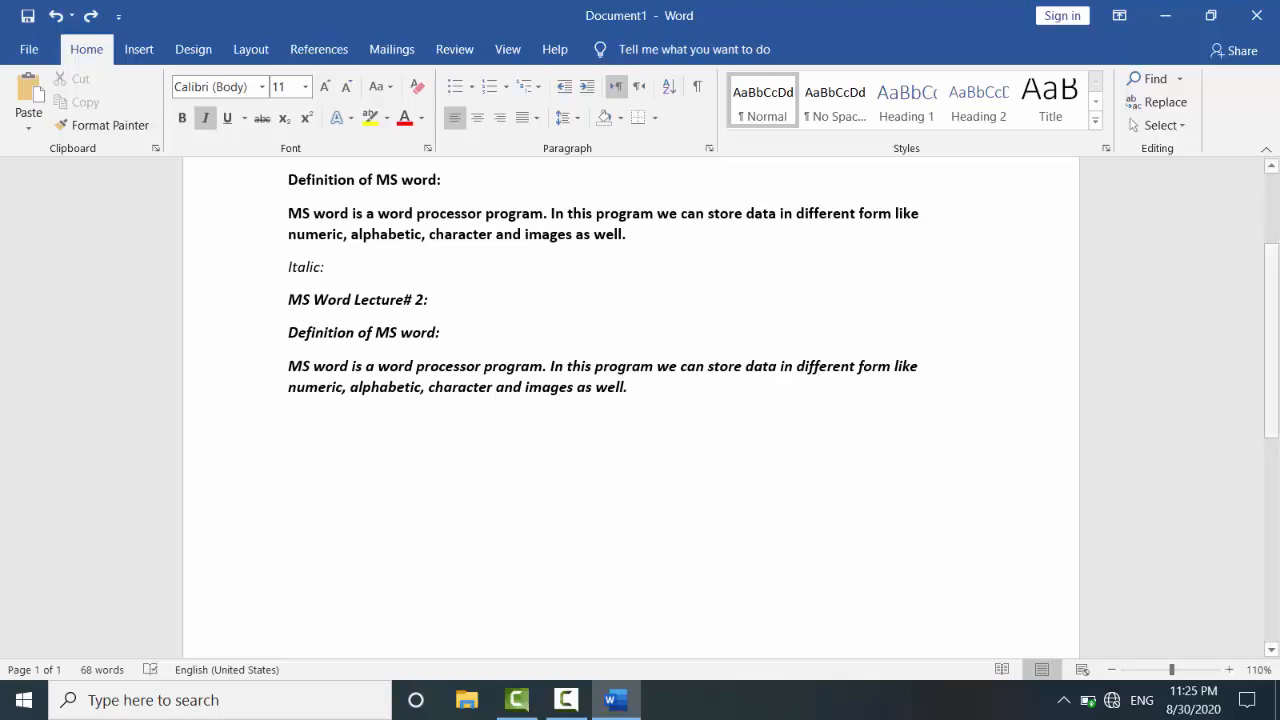
- Copy the bold title "MS Word Lecture# 2:" and paste it on its own line above "Bold:", removing the extra blank line
scroll(1270, 330, up, 3)
drag(288, 325, 443, 327)
key(ctrl+c)
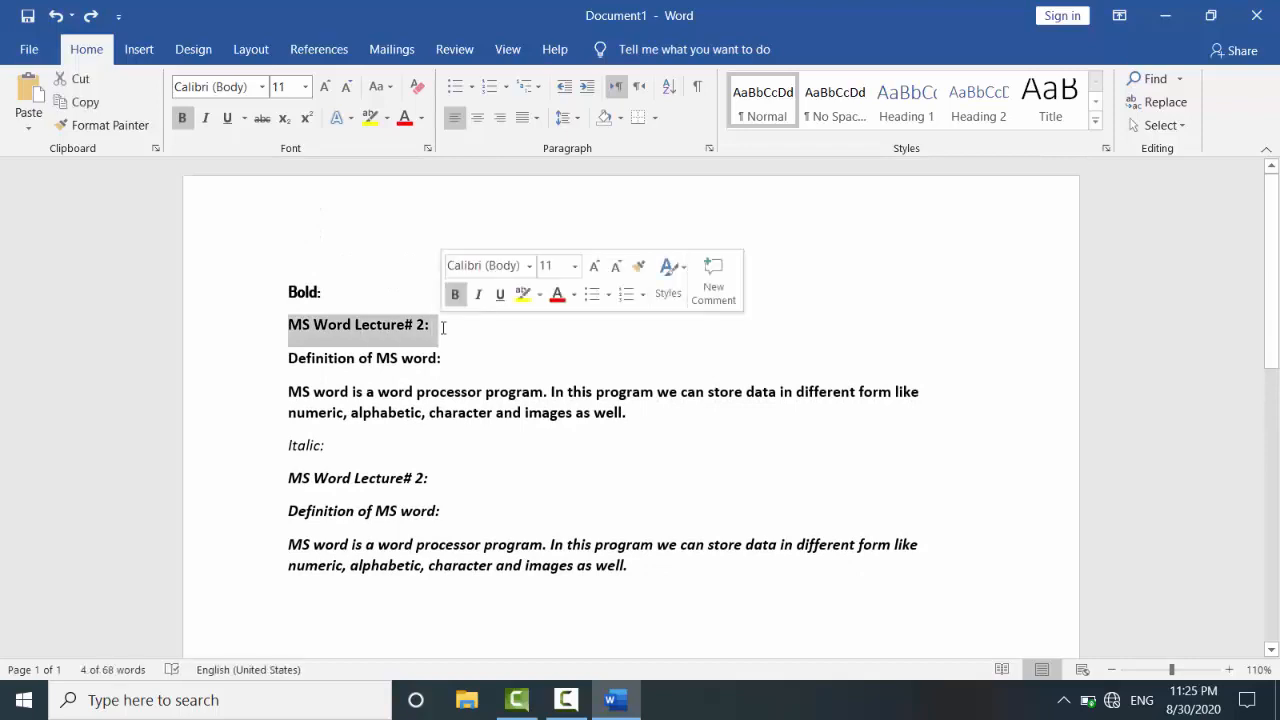
click(287, 286)
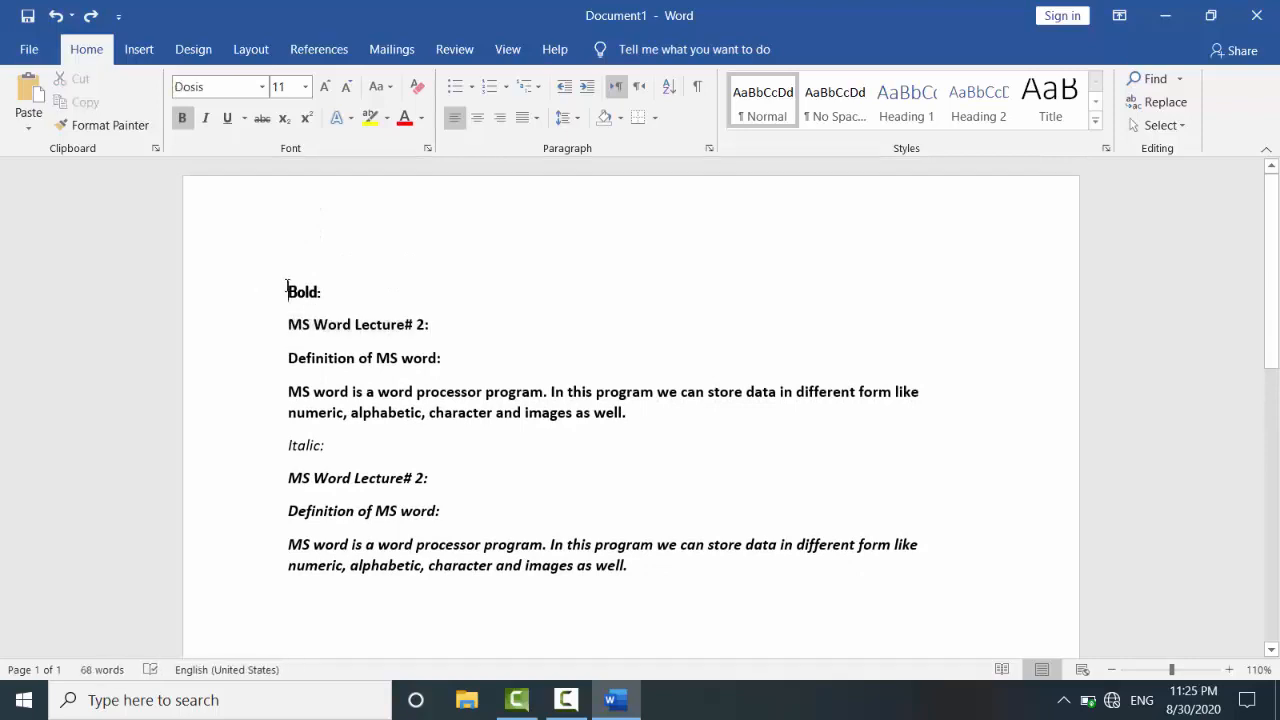
key(Return)
click(287, 286)
key(ctrl+v)
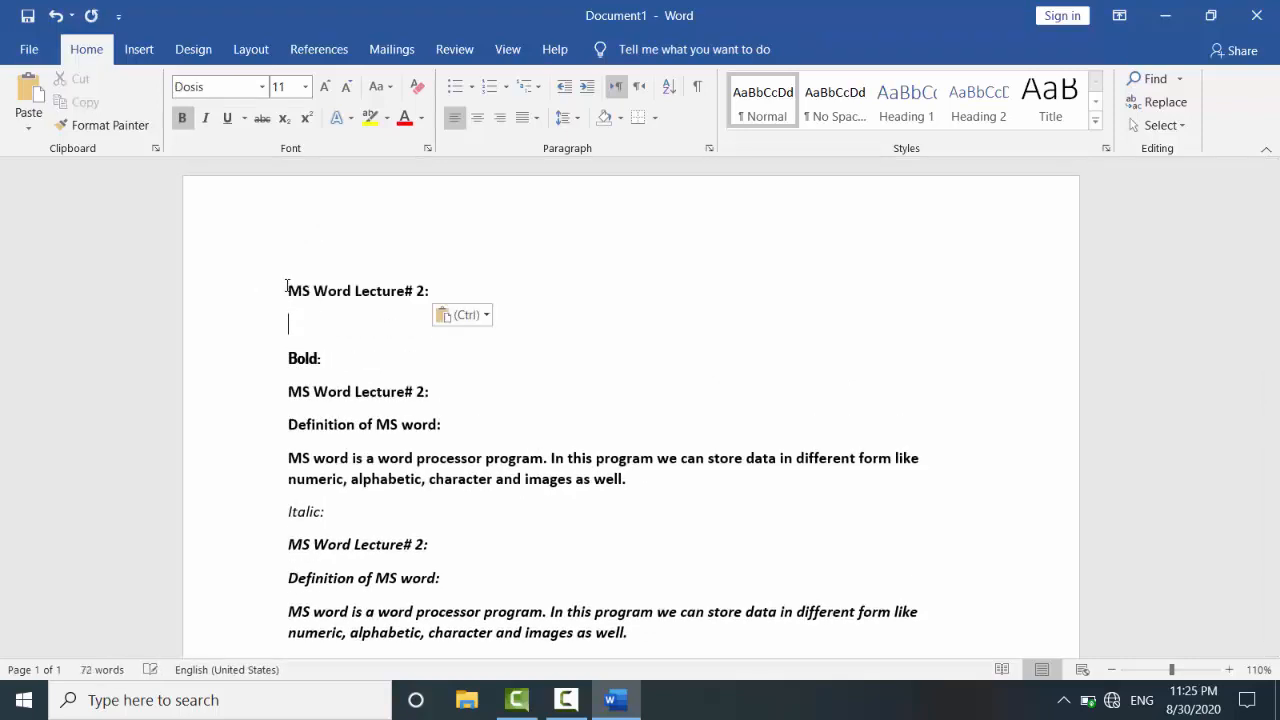
key(BackSpace)
- Indent the title above "Bold:" by five tab stops and underline it
click(287, 289)
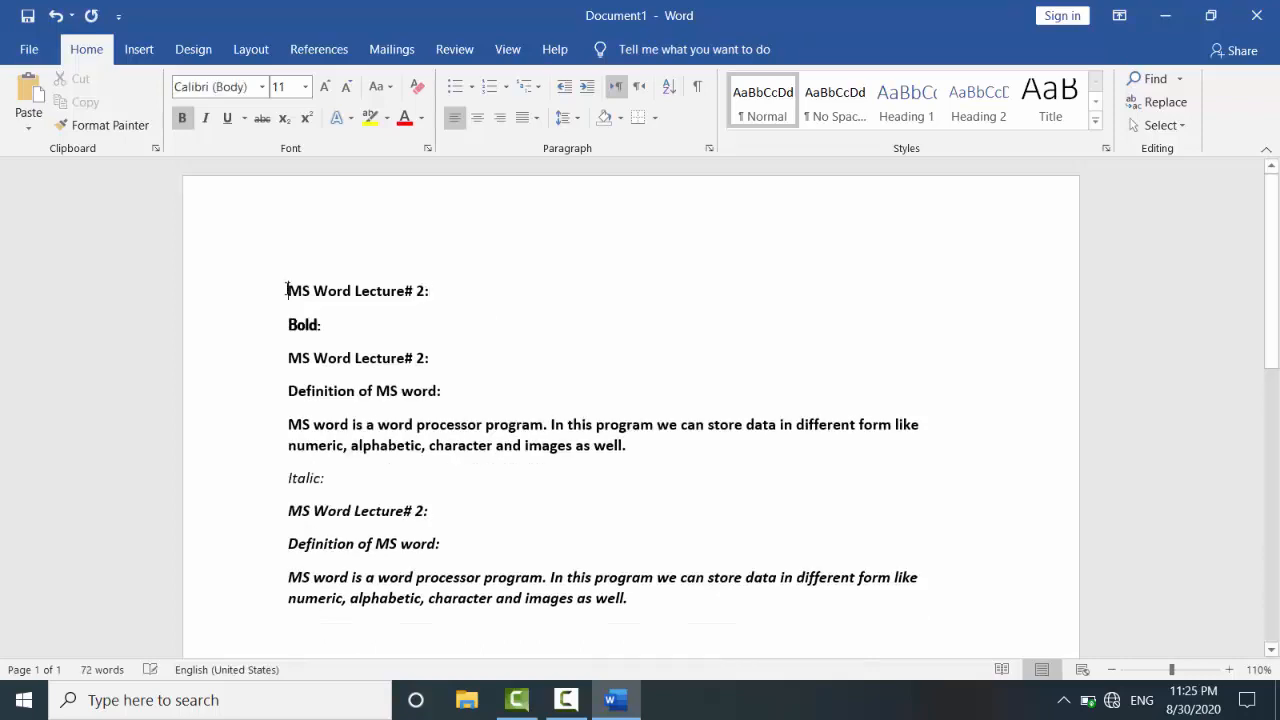
key(Tab)
key(Tab)
key(Tab)
key(Tab)
key(Tab)
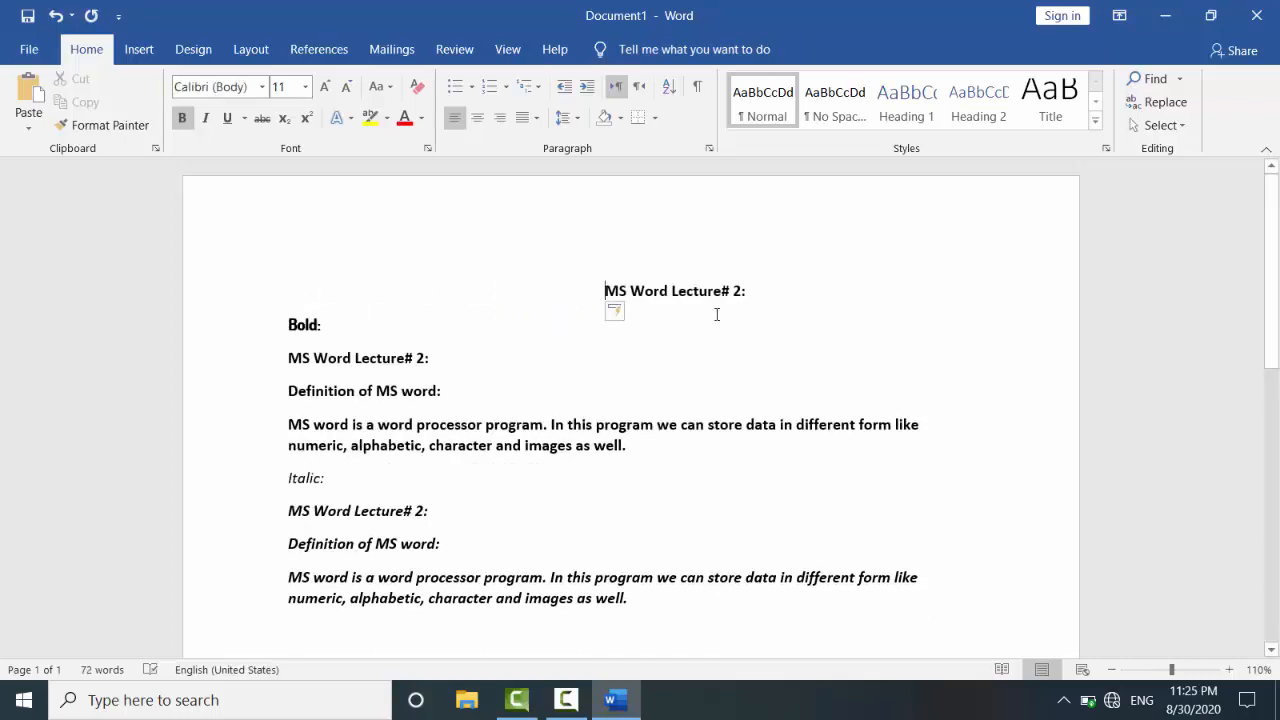
drag(605, 291, 774, 283)
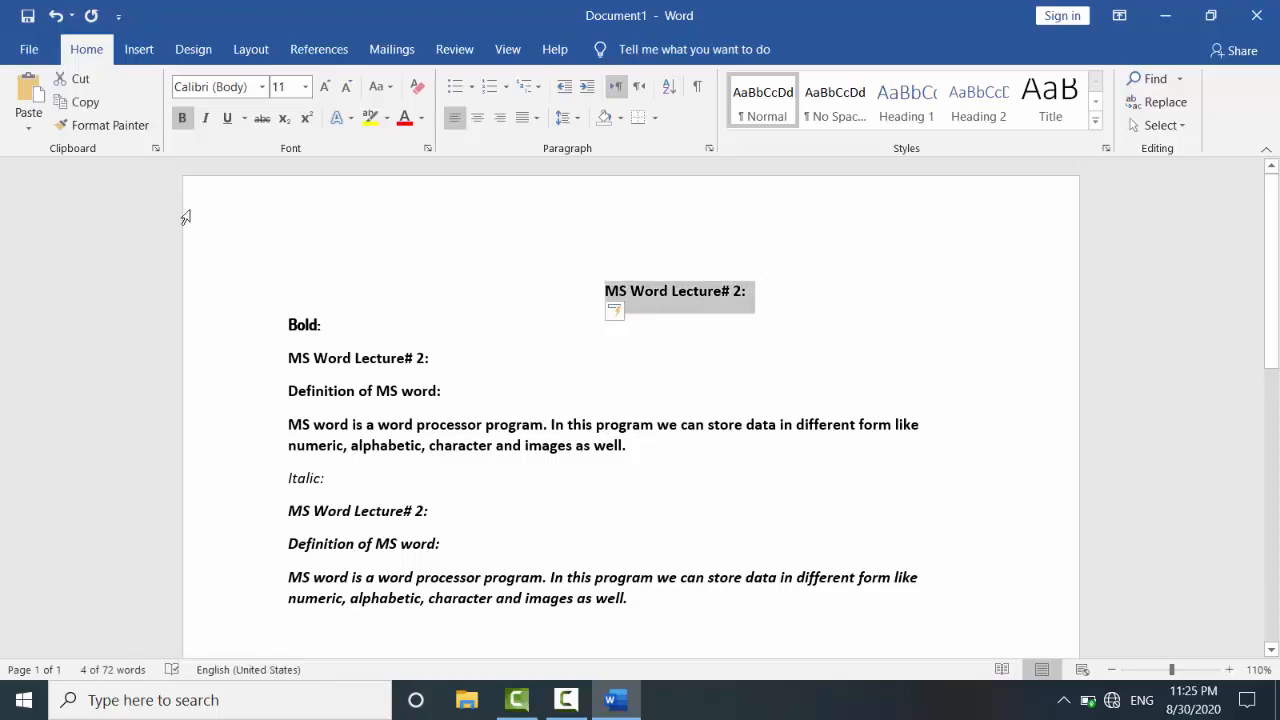
click(229, 121)
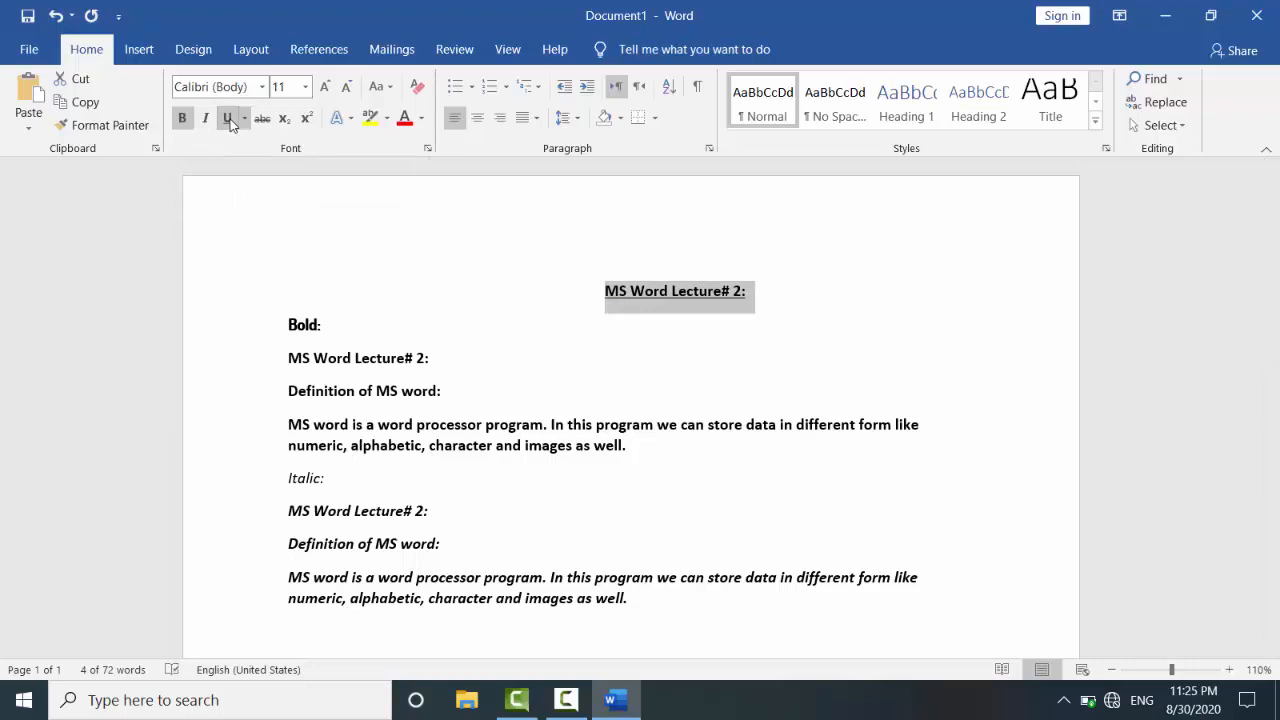
click(818, 315)
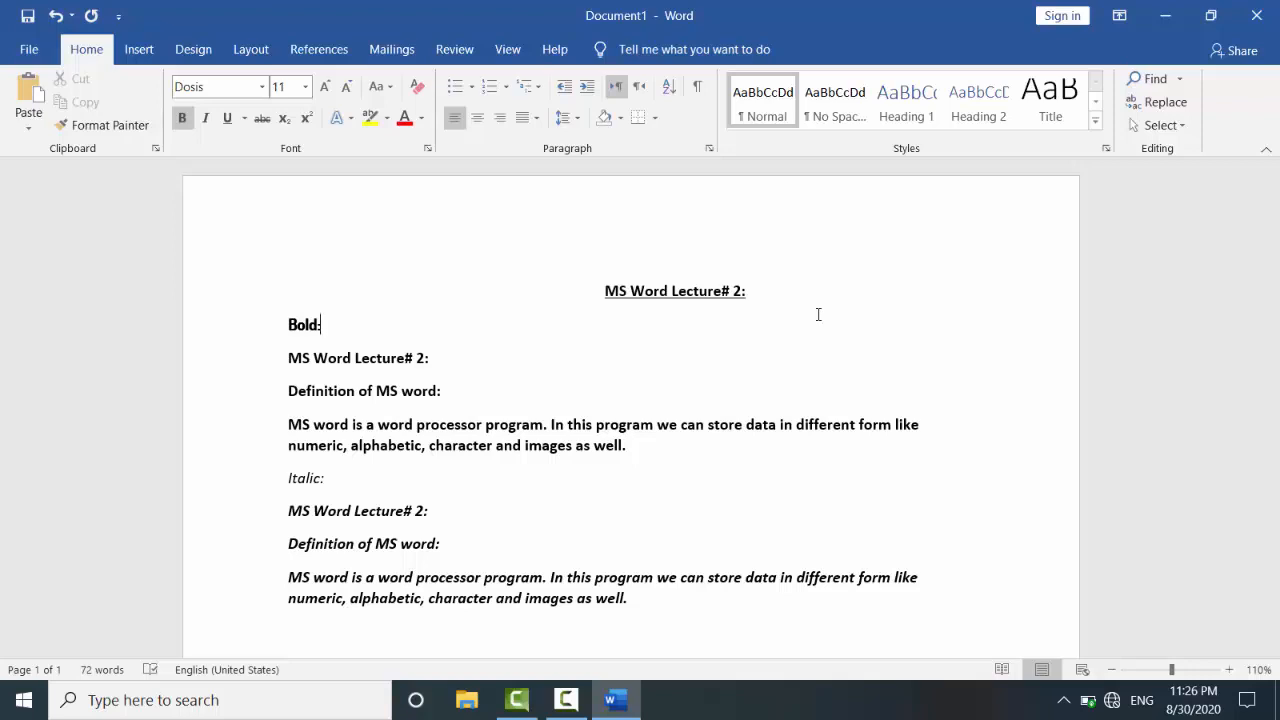
- Copy the underlined title and paste it above "Bold:", with a blank line between the two titles
click(800, 299)
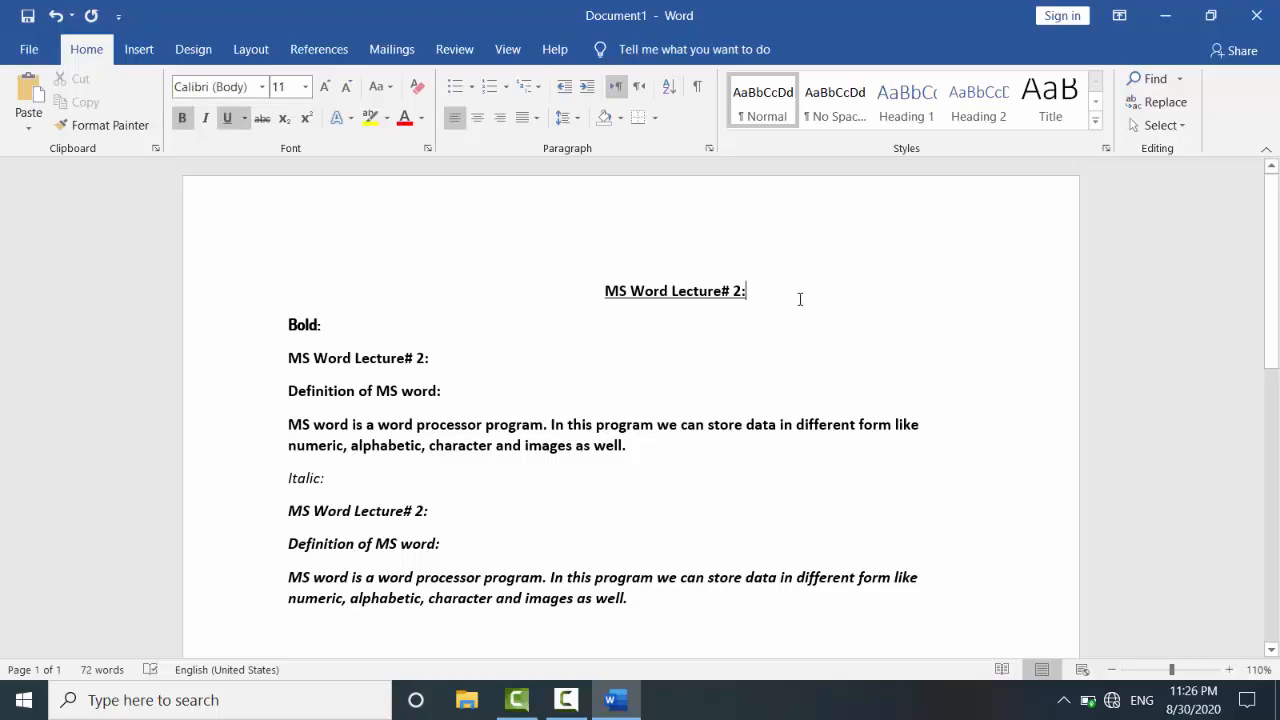
drag(752, 283, 608, 283)
key(ctrl+c)
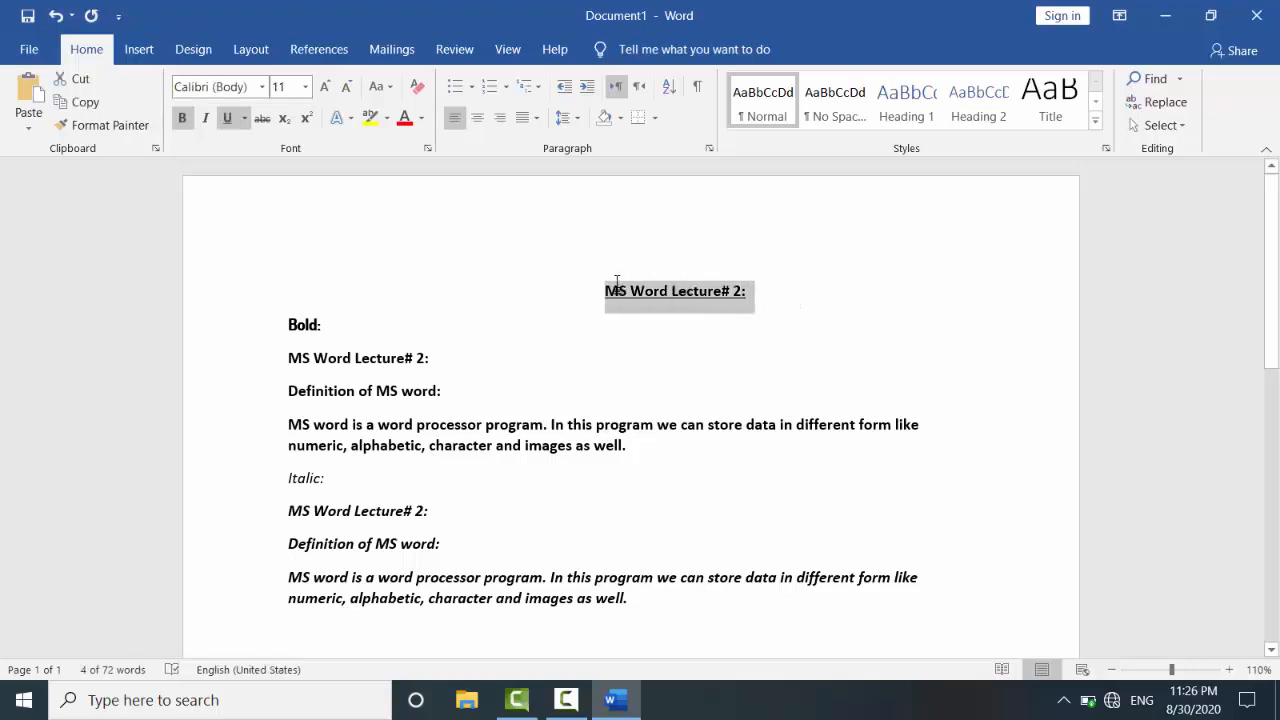
key(Right)
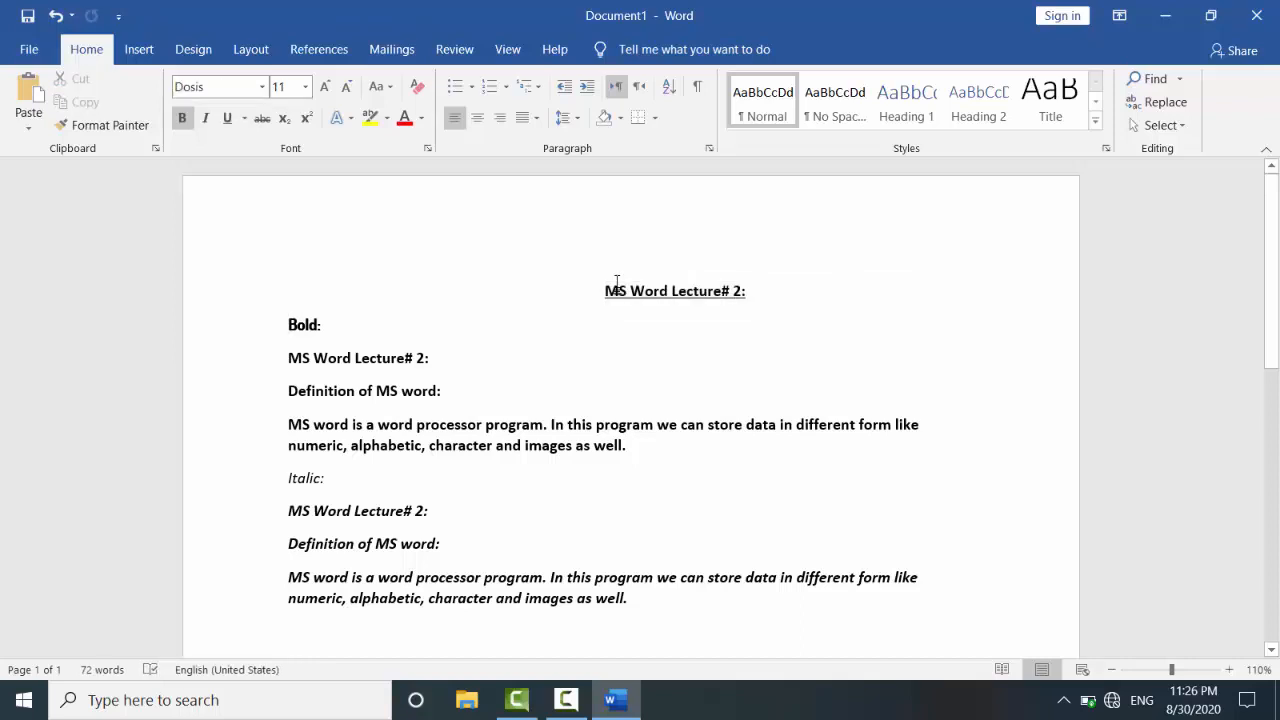
key(Return)
key(ctrl+v)
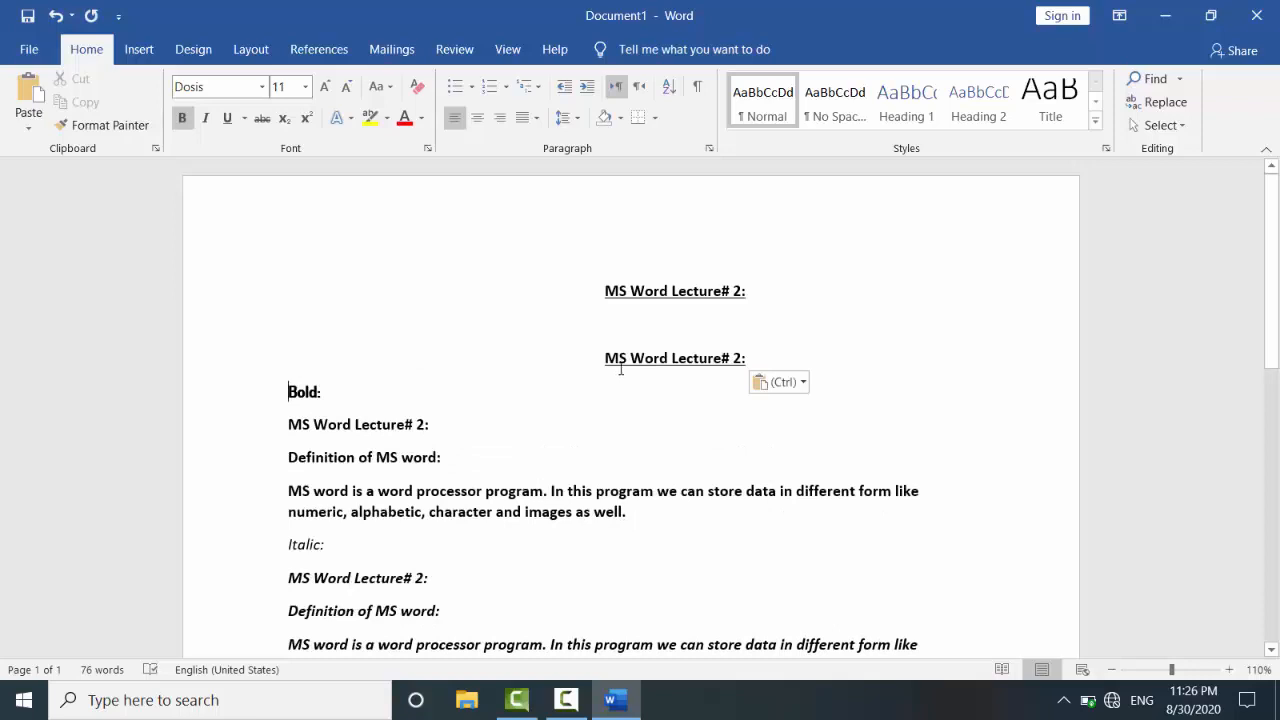
- Examine the full list of underline styles available for the lower underlined title "MS Word Lecture# 2:"
drag(595, 357, 869, 354)
key(ctrl+c)
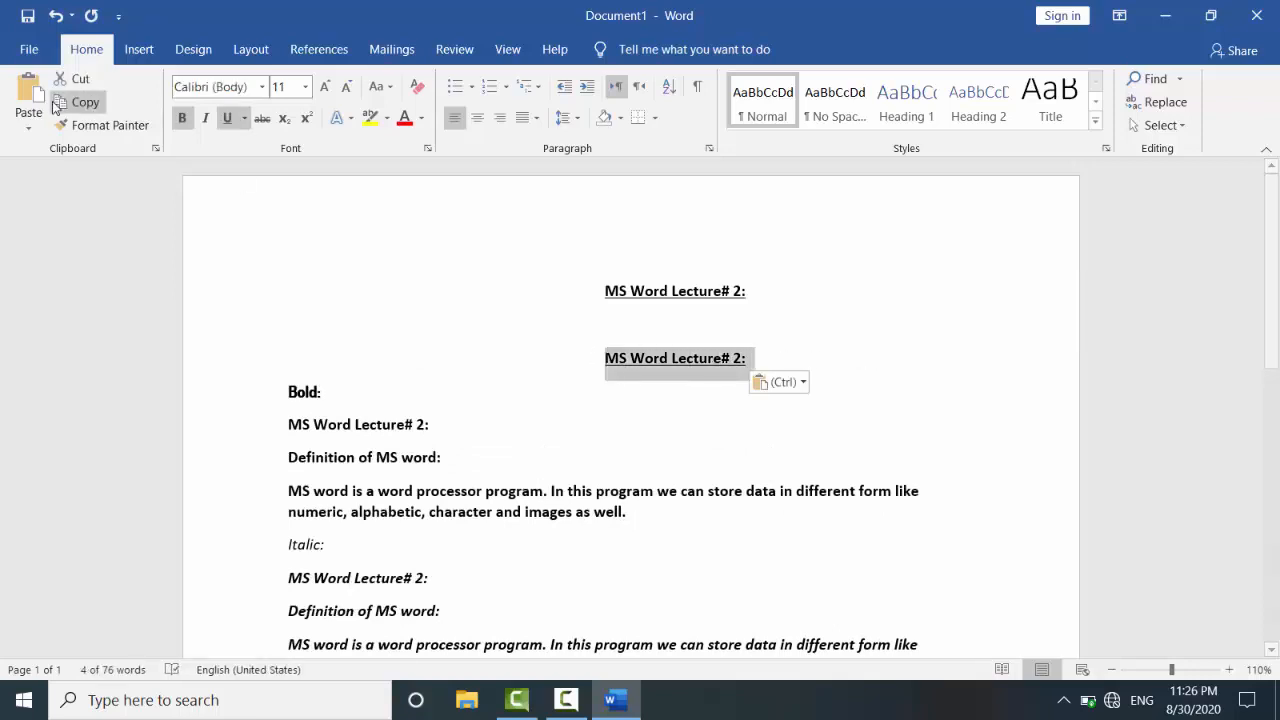
click(245, 118)
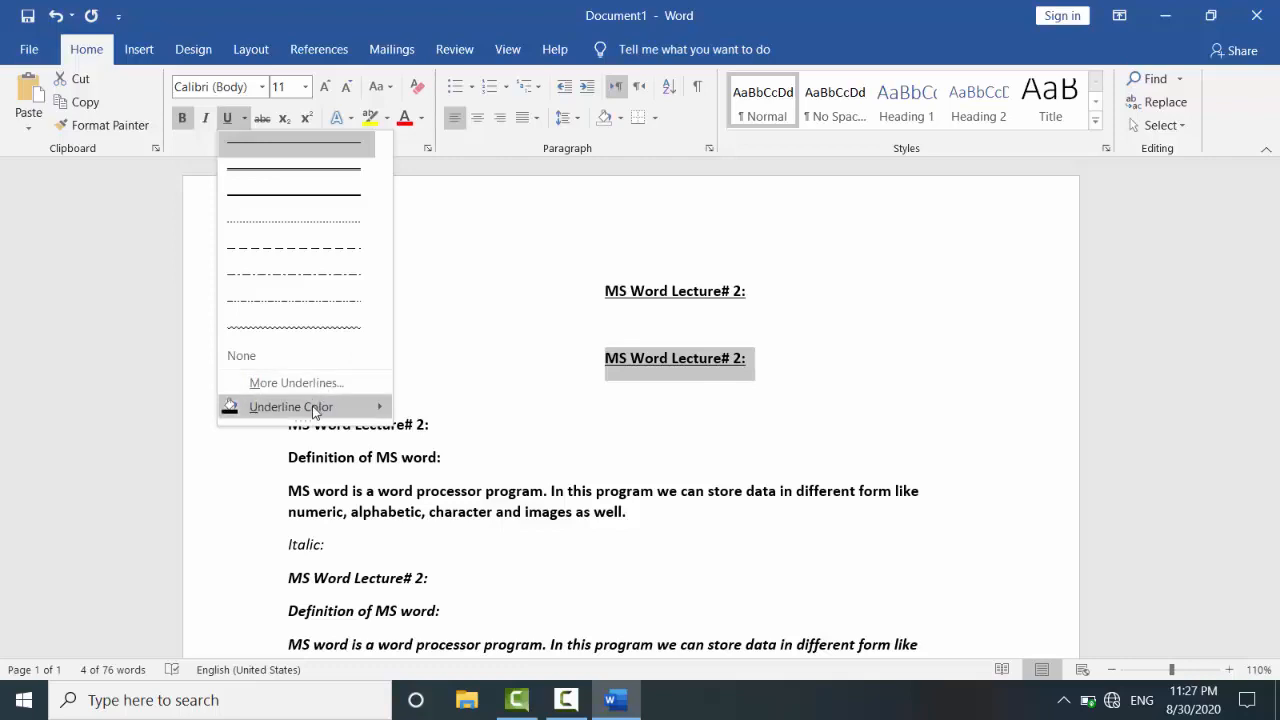
mouse_move(315, 412)
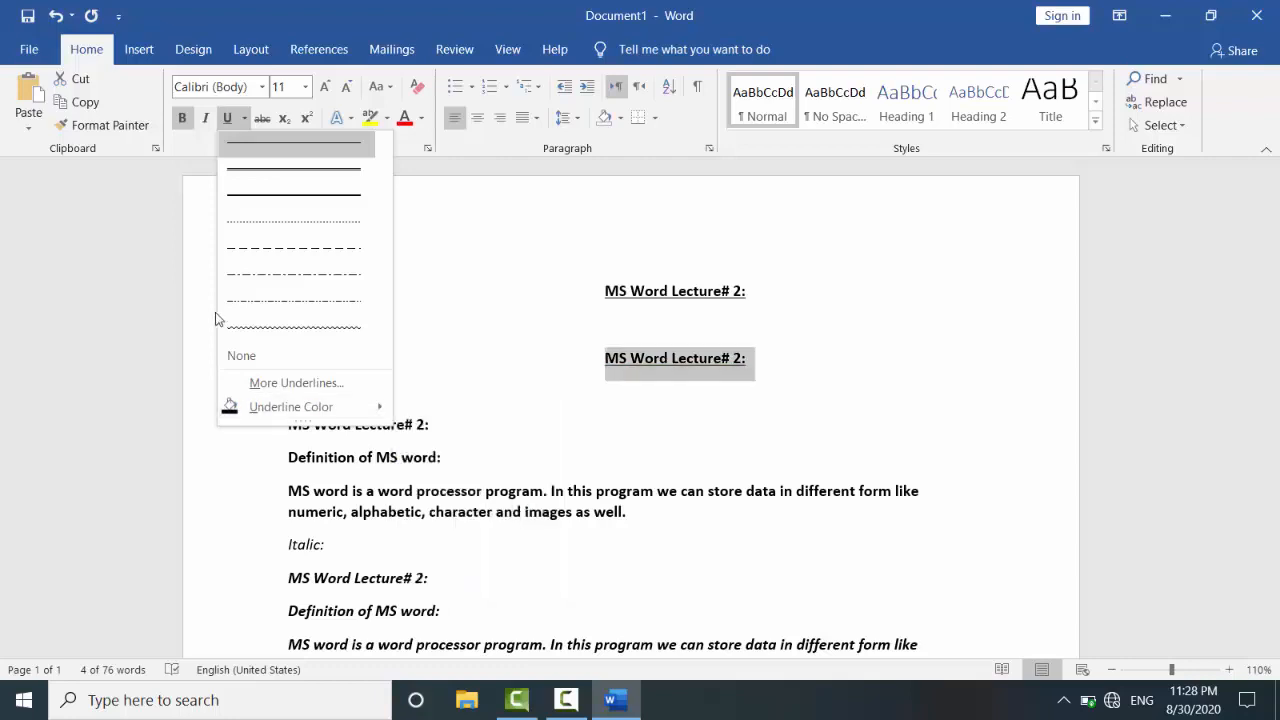
click(309, 386)
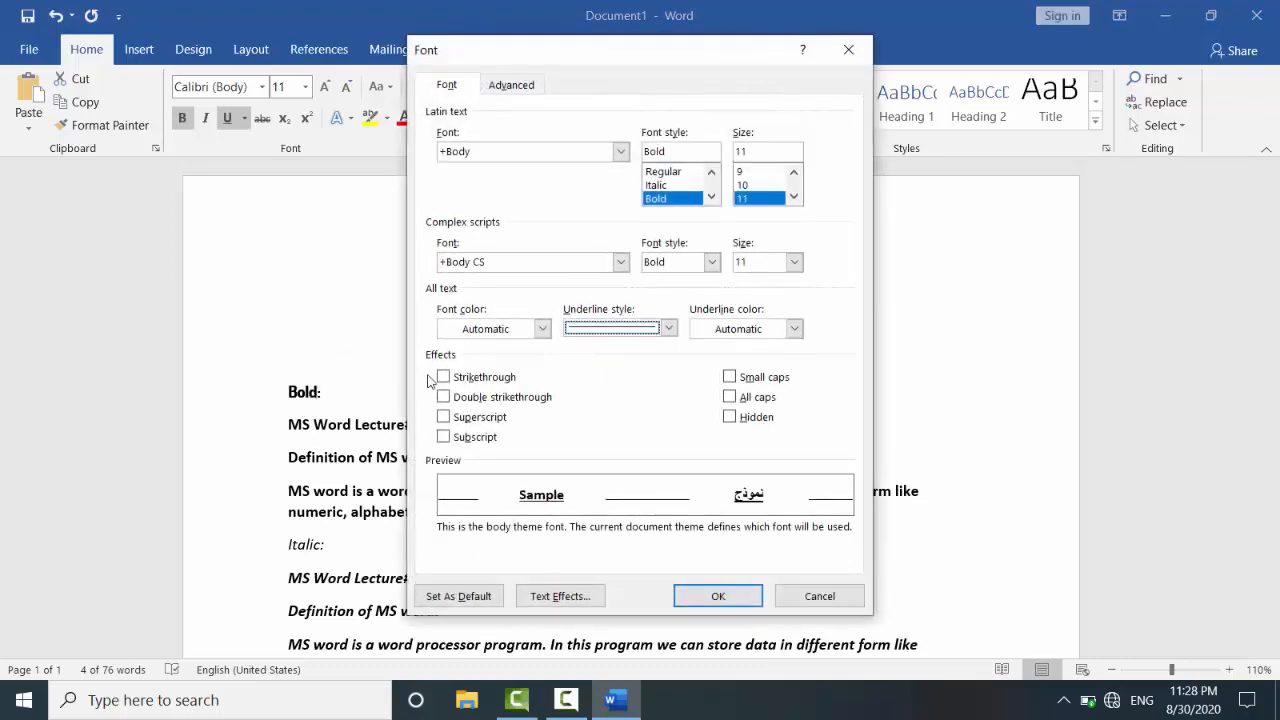
click(669, 328)
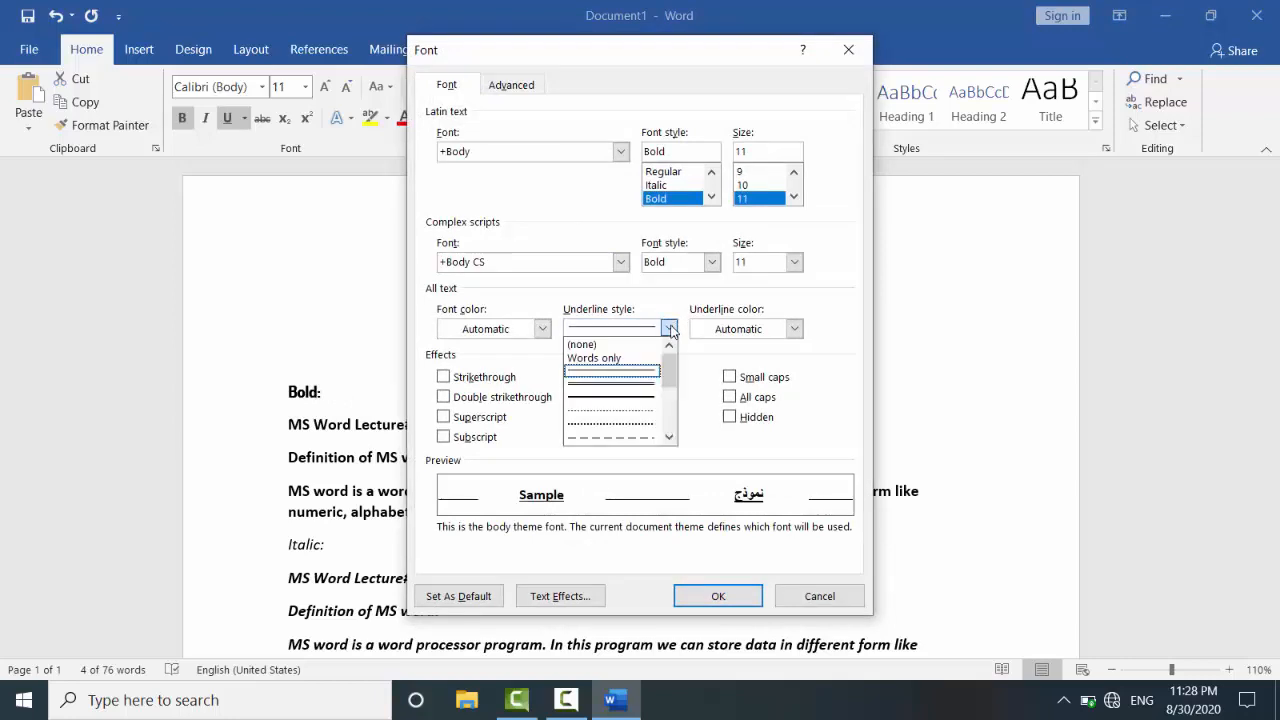
drag(675, 382, 668, 440)
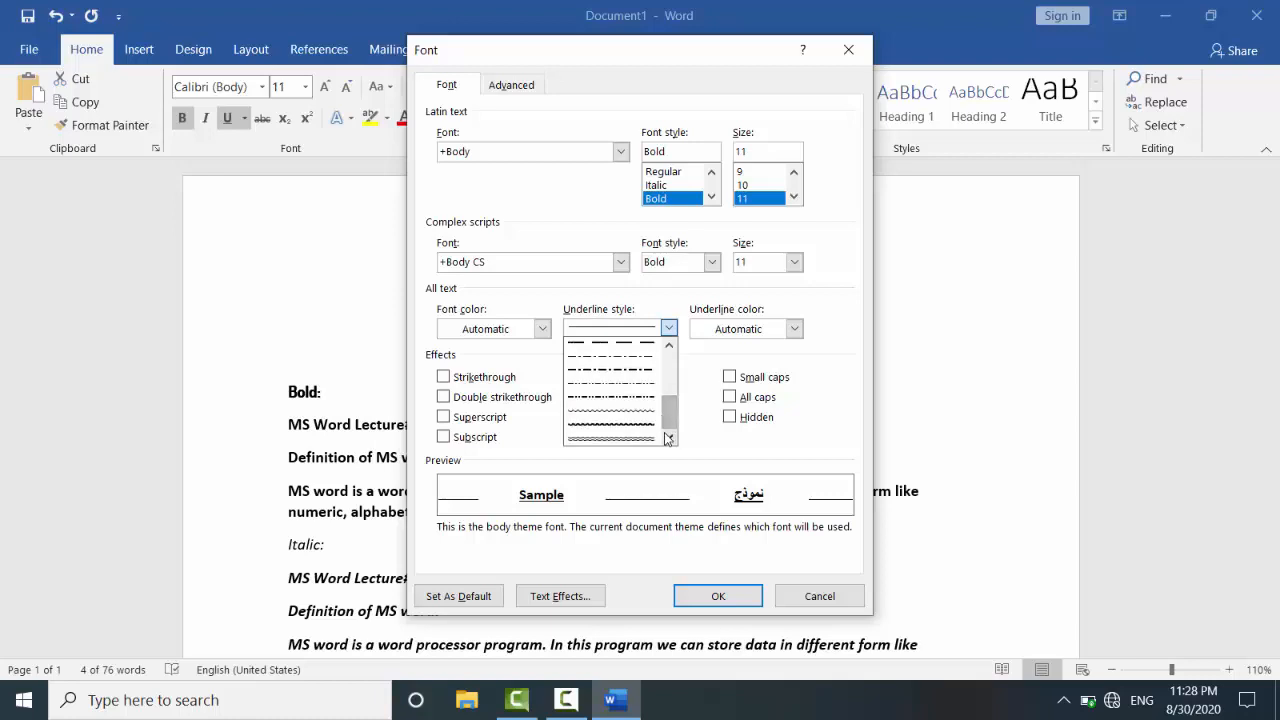
click(694, 360)
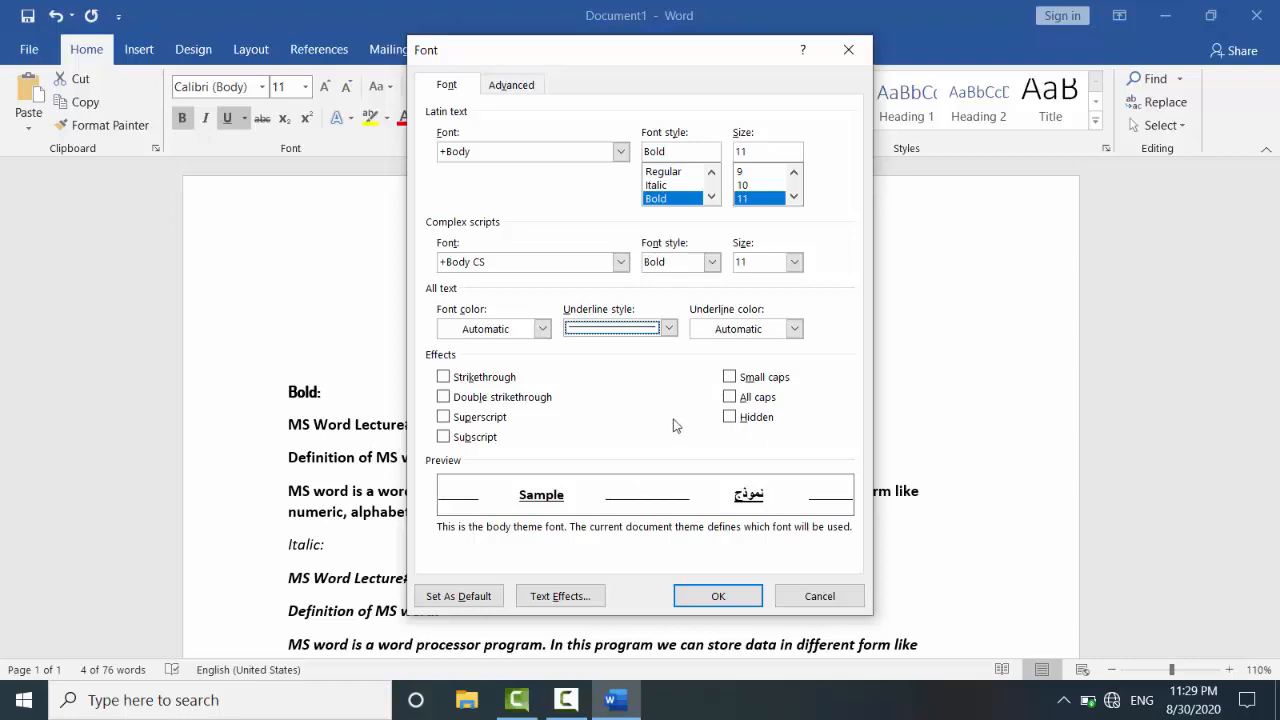
click(668, 329)
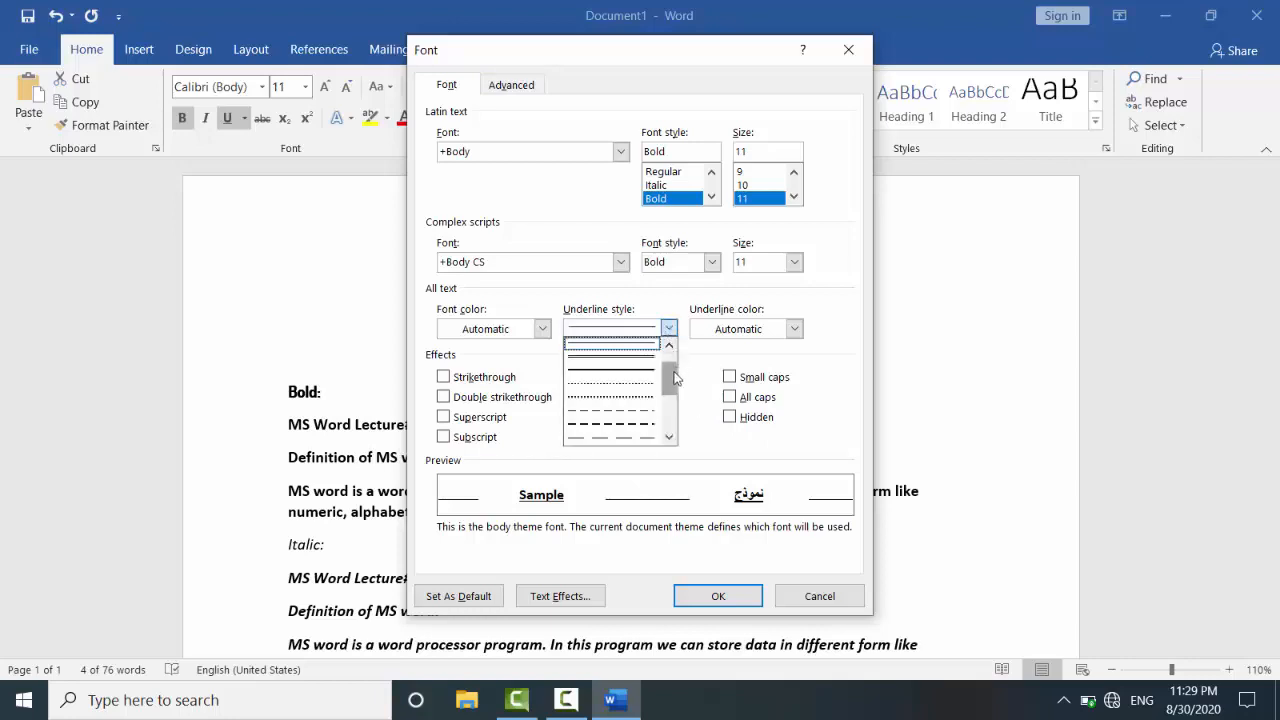
drag(675, 379, 675, 437)
scroll(668, 402, up, 5)
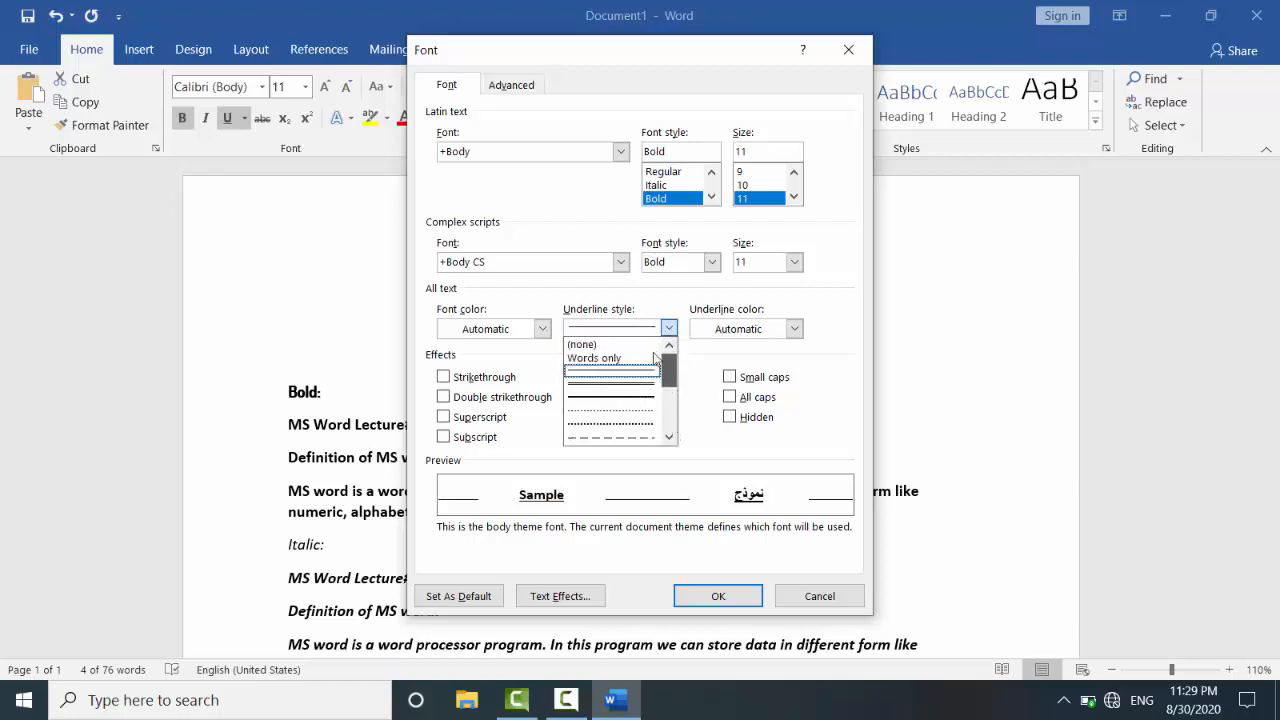
scroll(656, 403, down, 2)
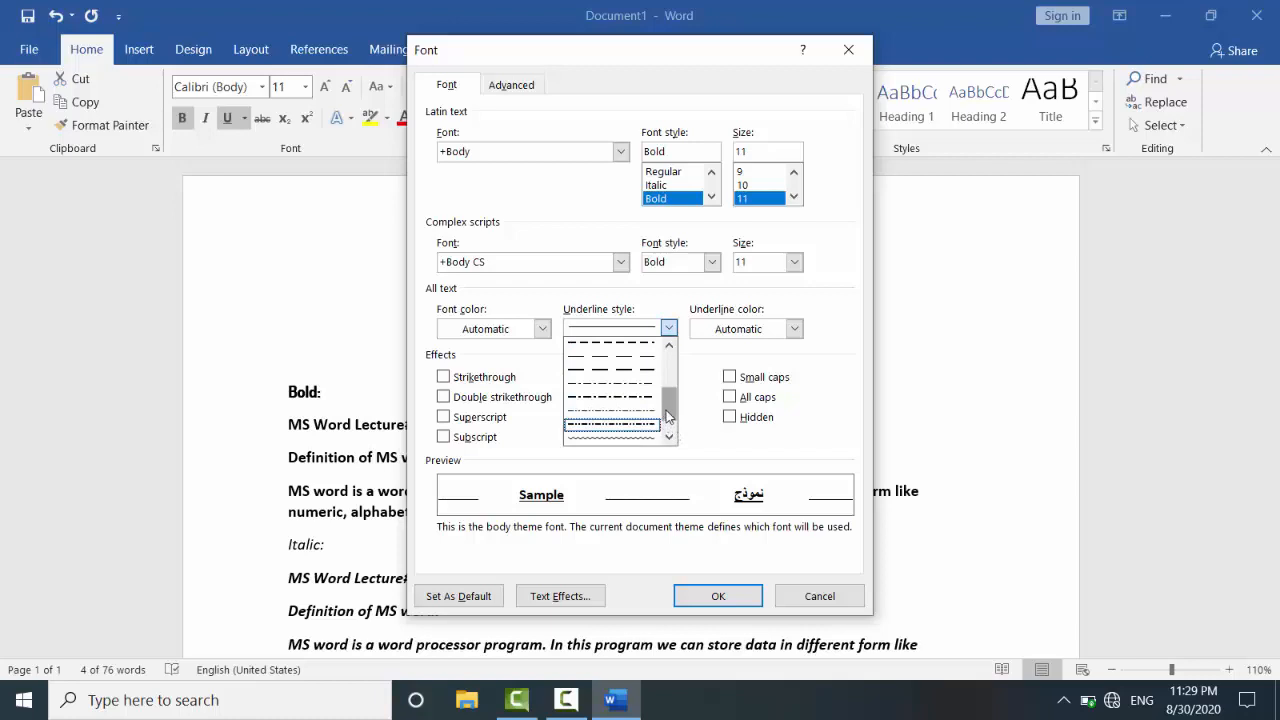
scroll(668, 416, down, 1)
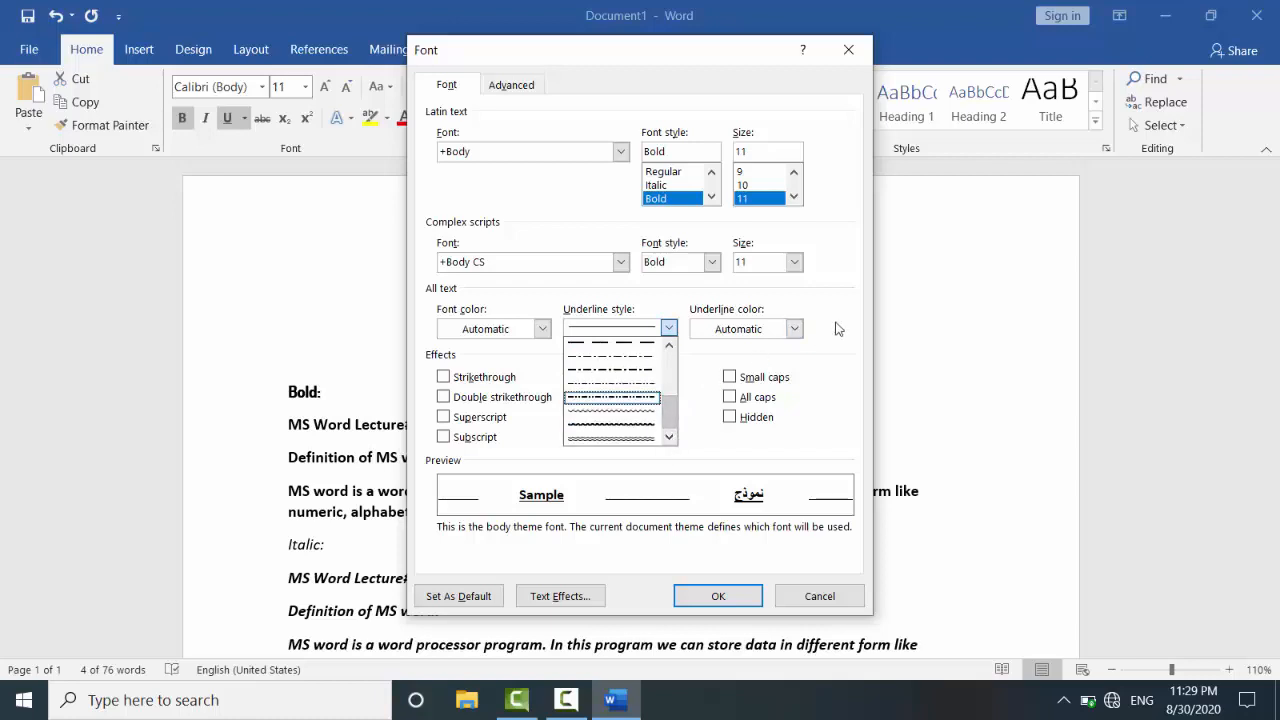
- Examine the underline color palette, keep the Automatic color, and replace the selected title with its copy
click(797, 332)
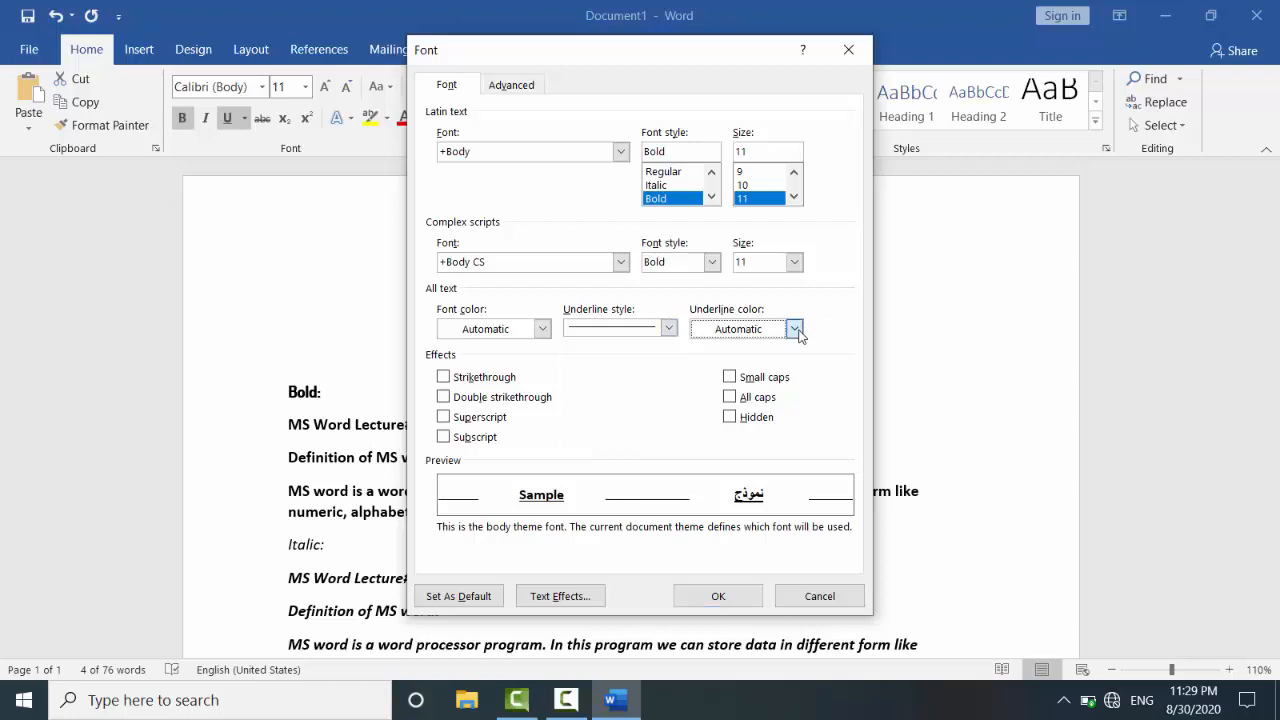
click(796, 331)
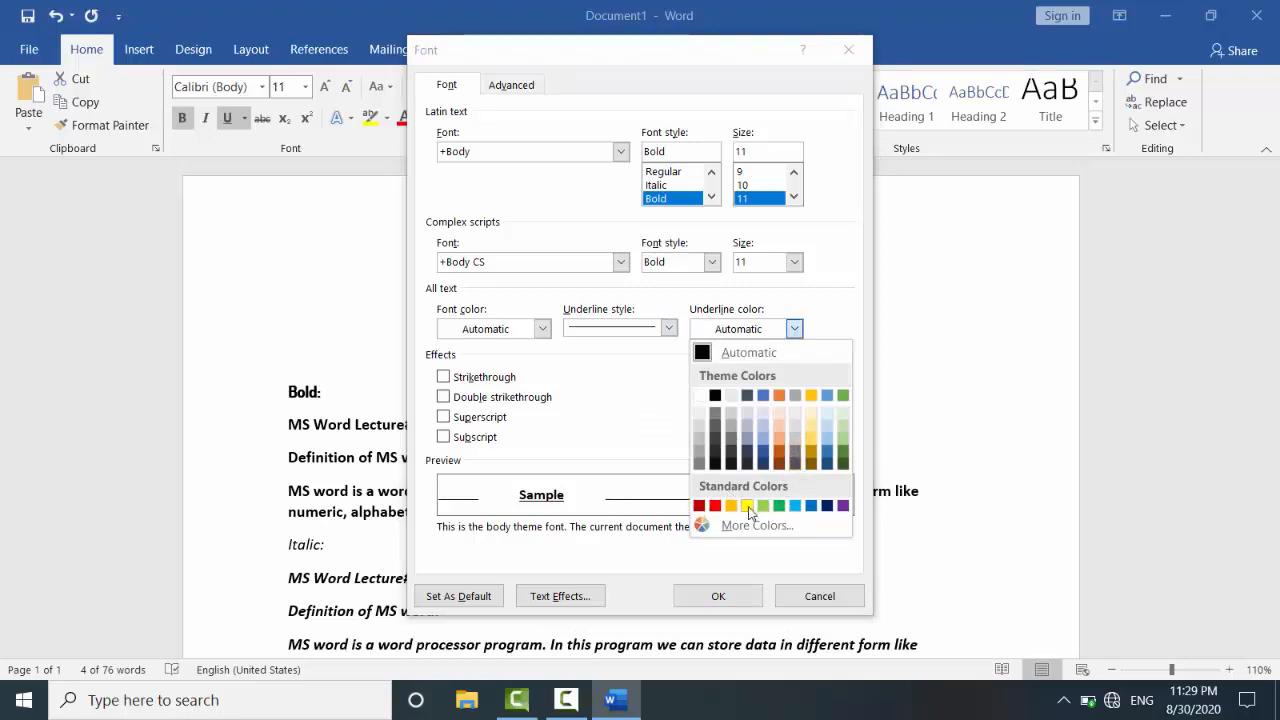
click(669, 566)
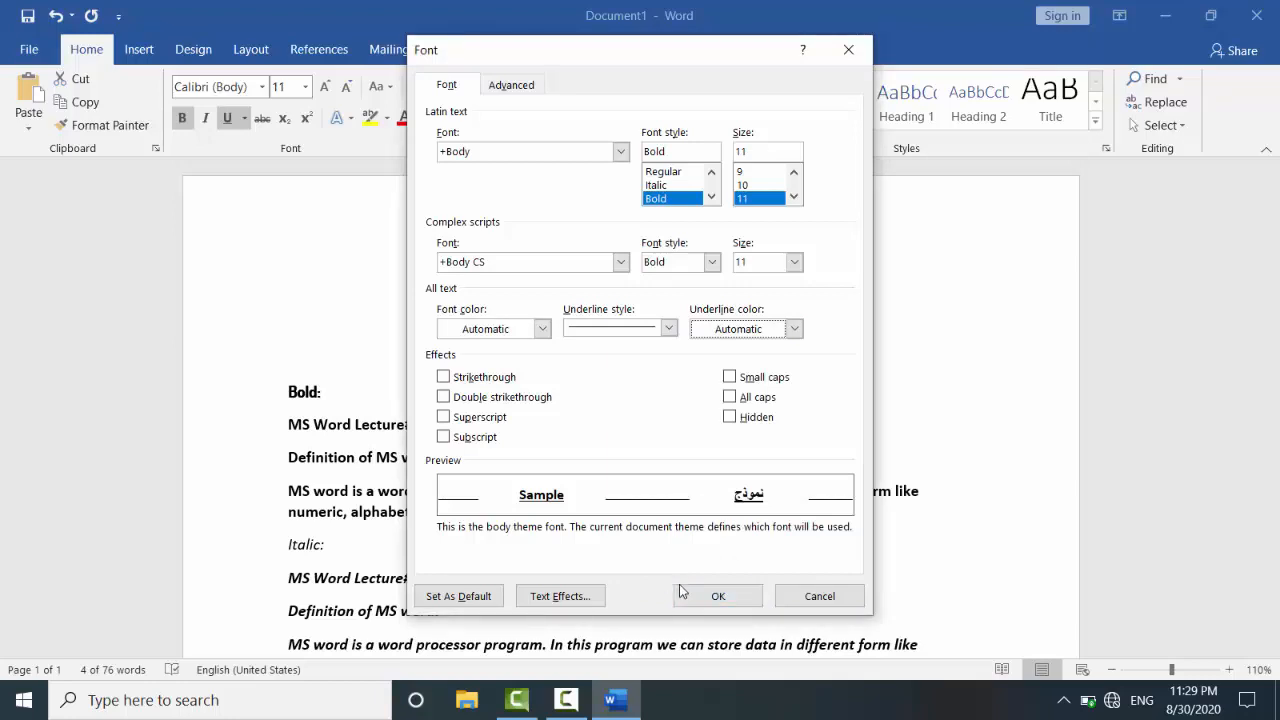
click(713, 597)
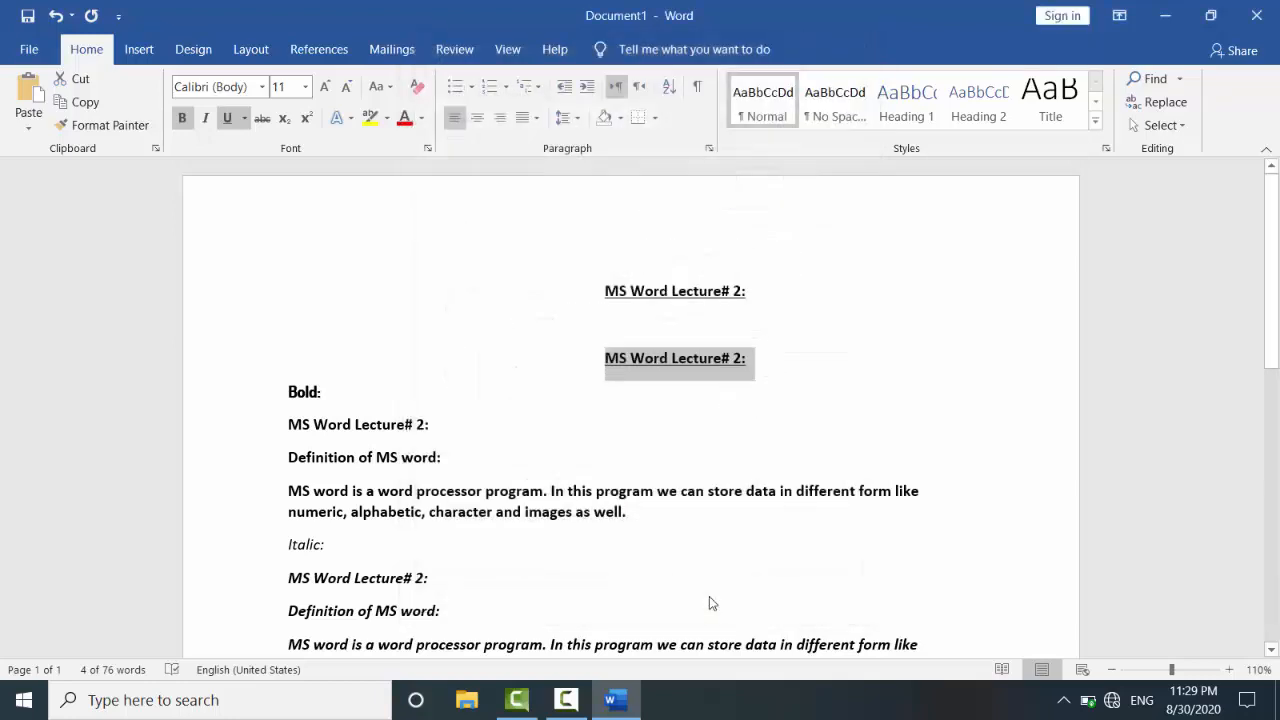
key(ctrl+v)
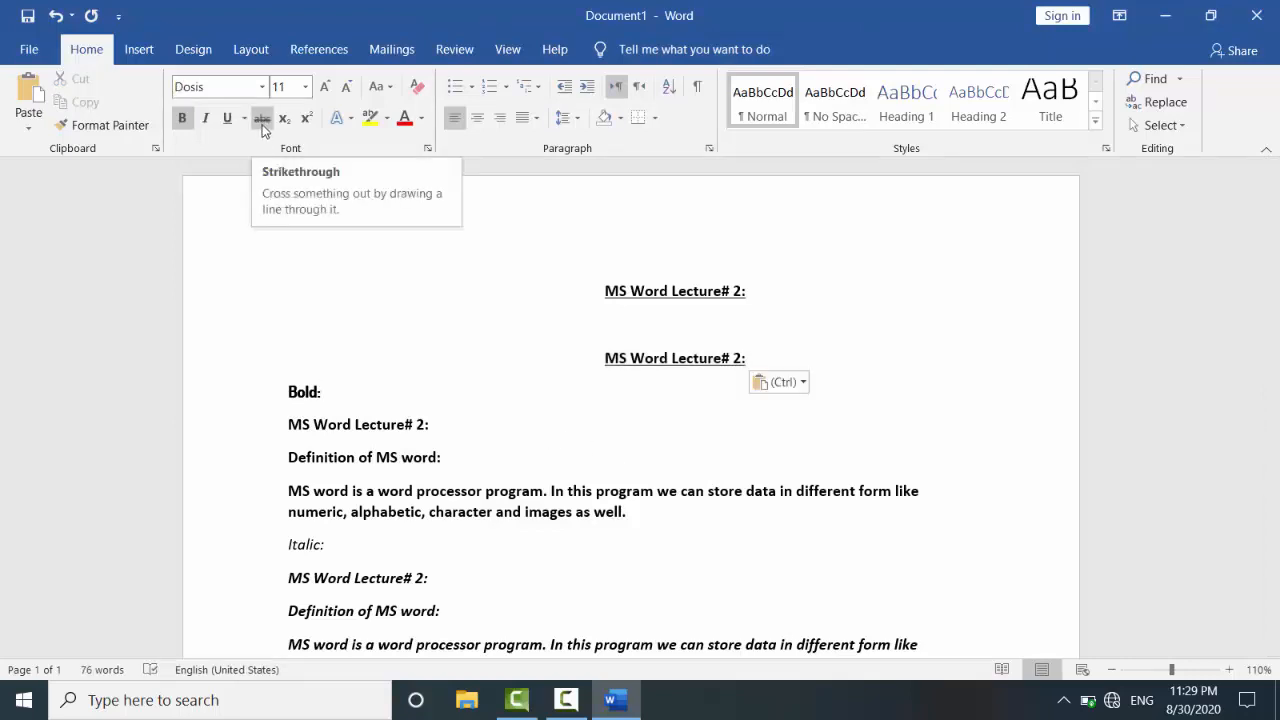
- Add the italic line "Report of Oil in August to November" below the italic paragraph and start a new line
click(923, 610)
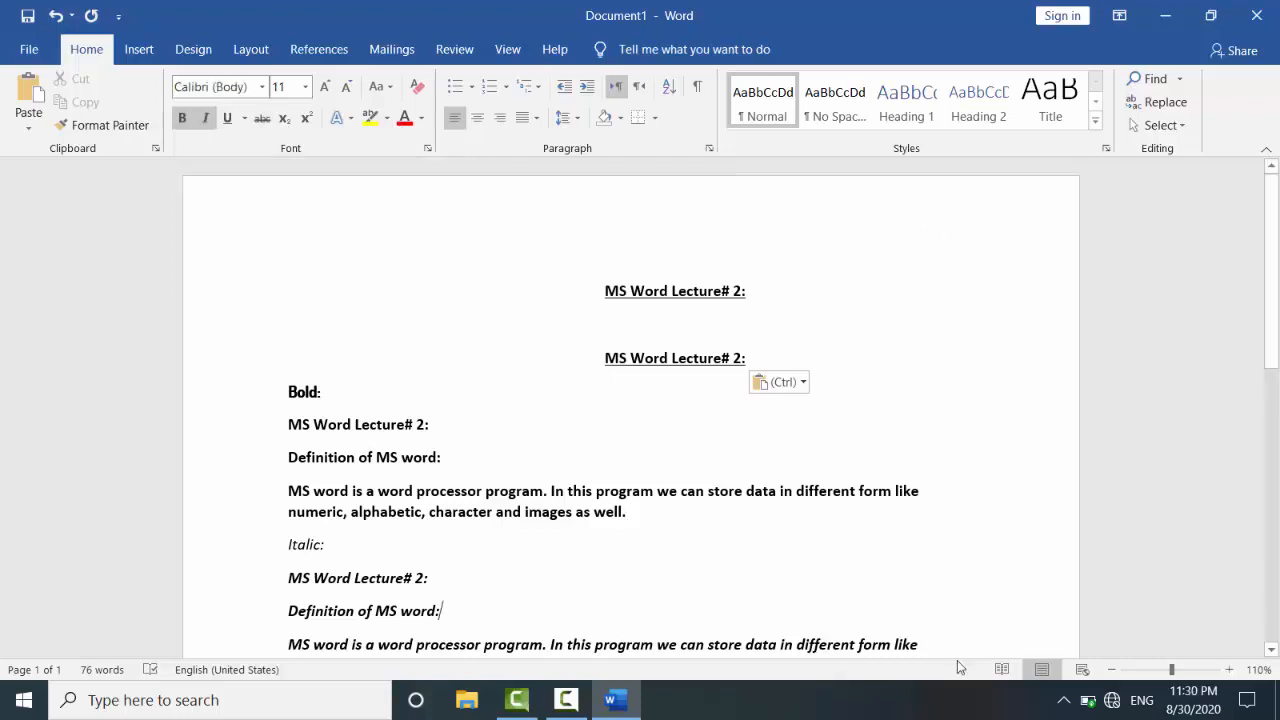
key(Down)
key(Down)
key(Down)
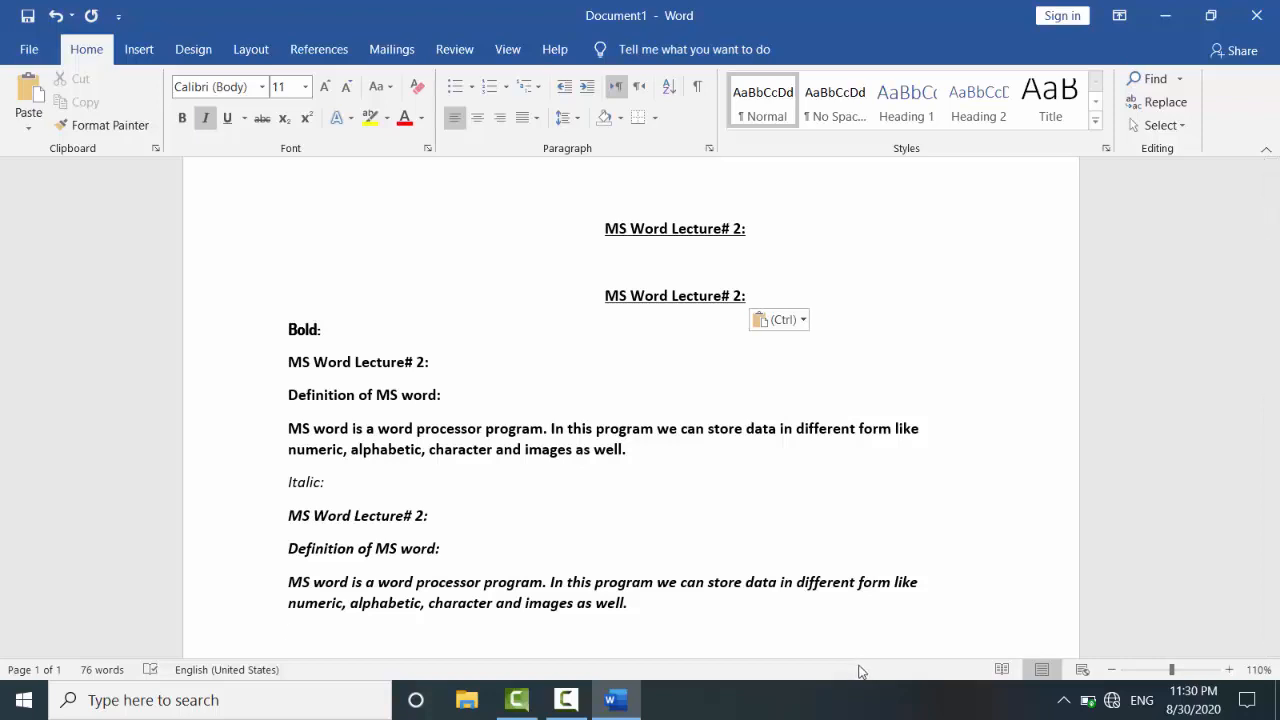
text(Report of )
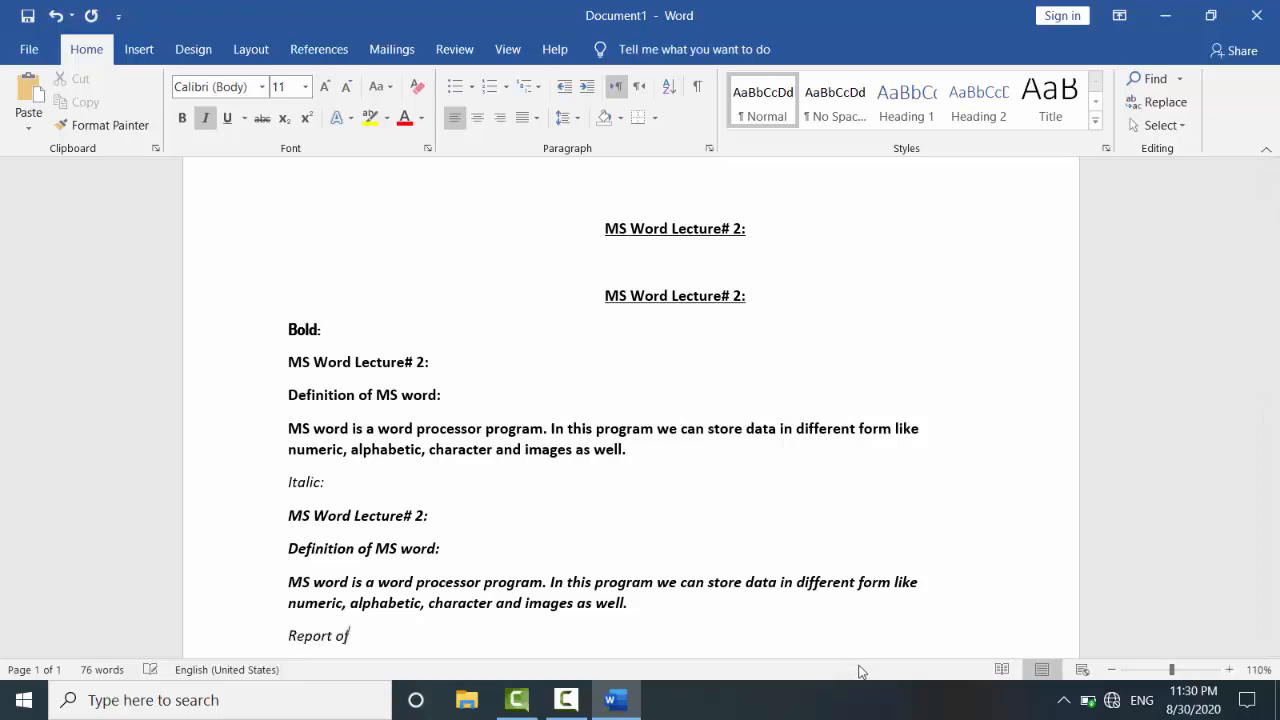
text(Oil in)
text(August to November)
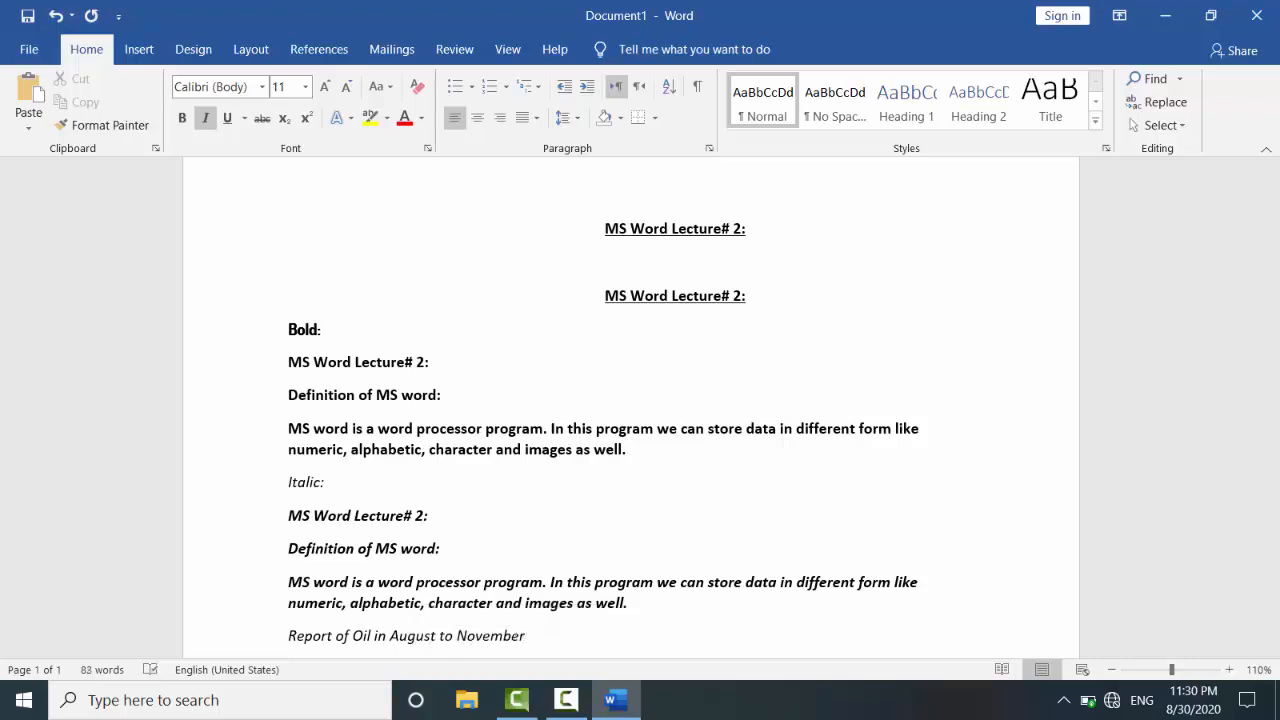
key(ctrl+b)
key(ctrl+b)
key(Return)
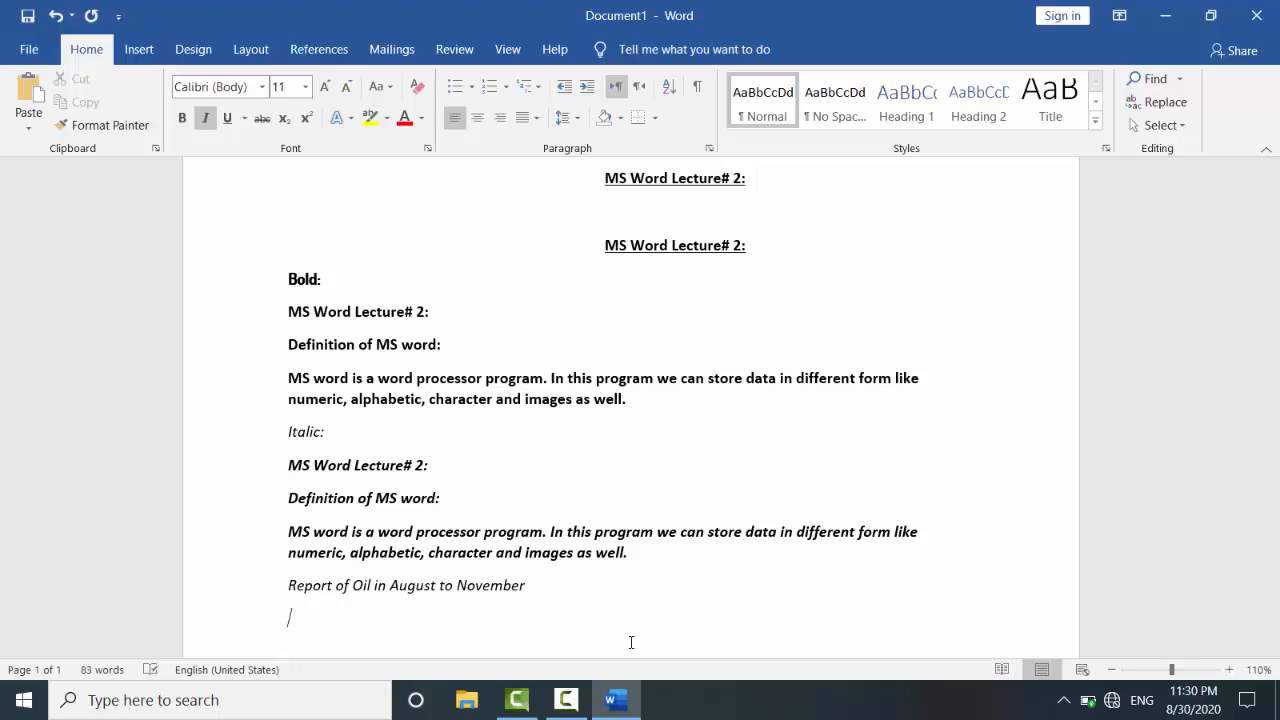
- Enter the column headings "Oil price in August" and "Oil price in September" on one line, separated by tabs
text(Oil)
key(BackSpace)
key(BackSpace)
text(il price in August)
key(Tab)
key(Tab)
key(Tab)
text(O)
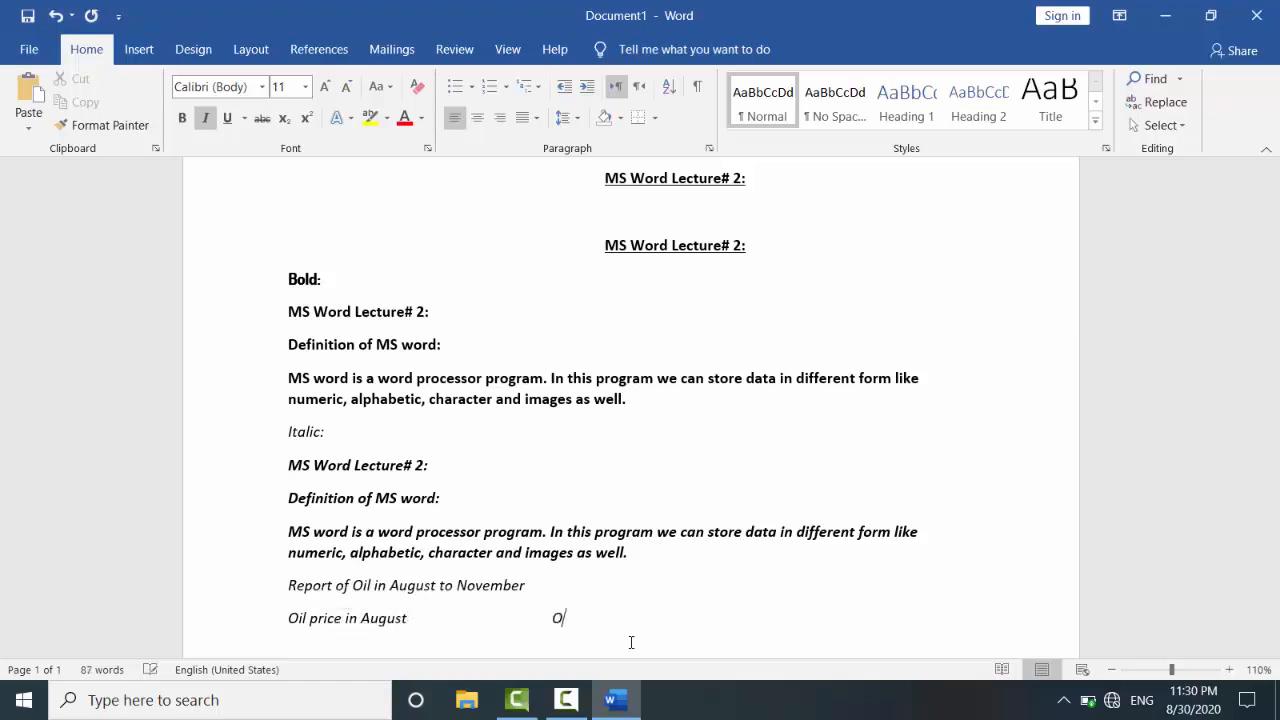
text(il price inSeptember)
key(Return)
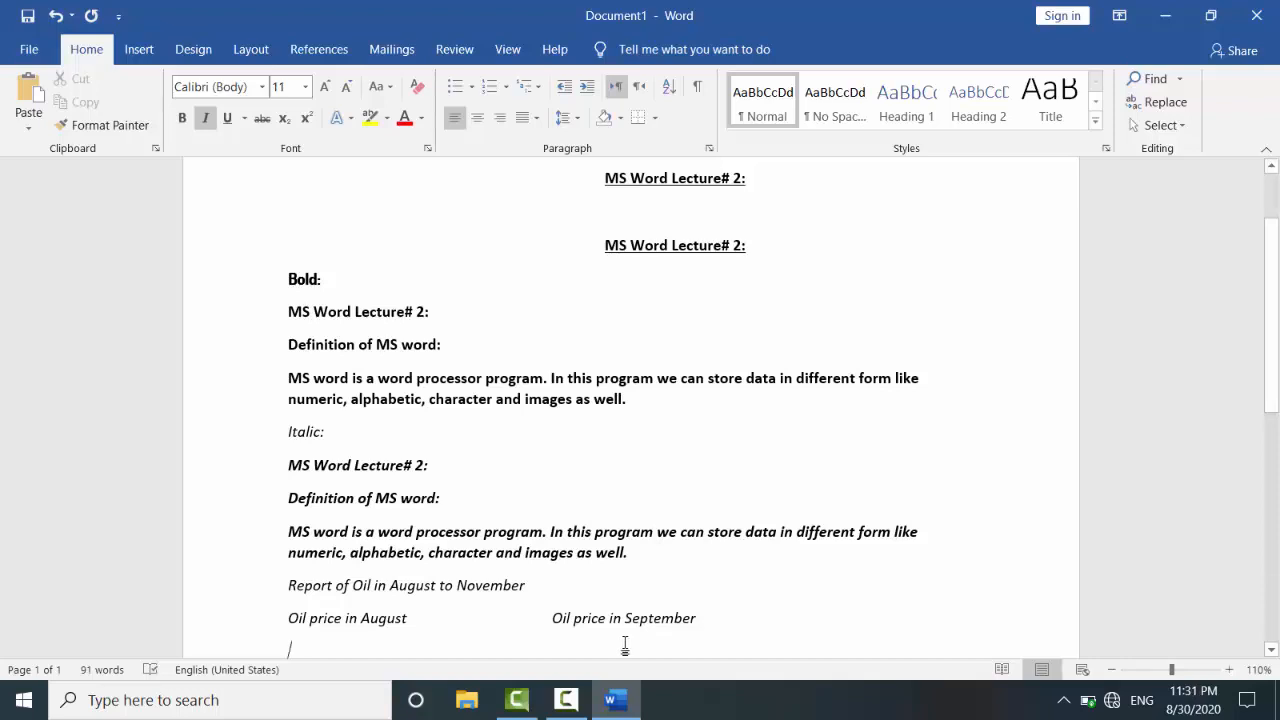
- Enter the first price row with 190 under August and 200 under September, aligned using tabs
text(190)
key(Tab)
key(Tab)
key(Tab)
key(Tab)
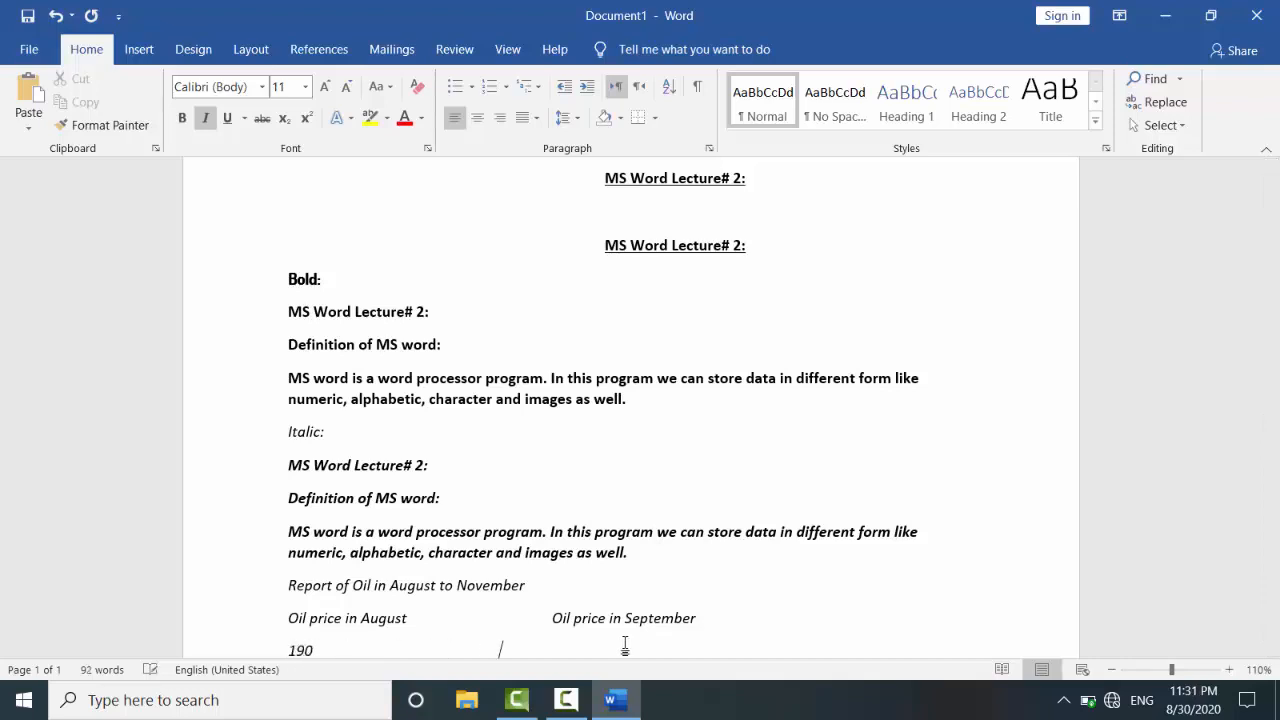
key(Tab)
key(Tab)
key(Tab)
text(200)
key(Return)
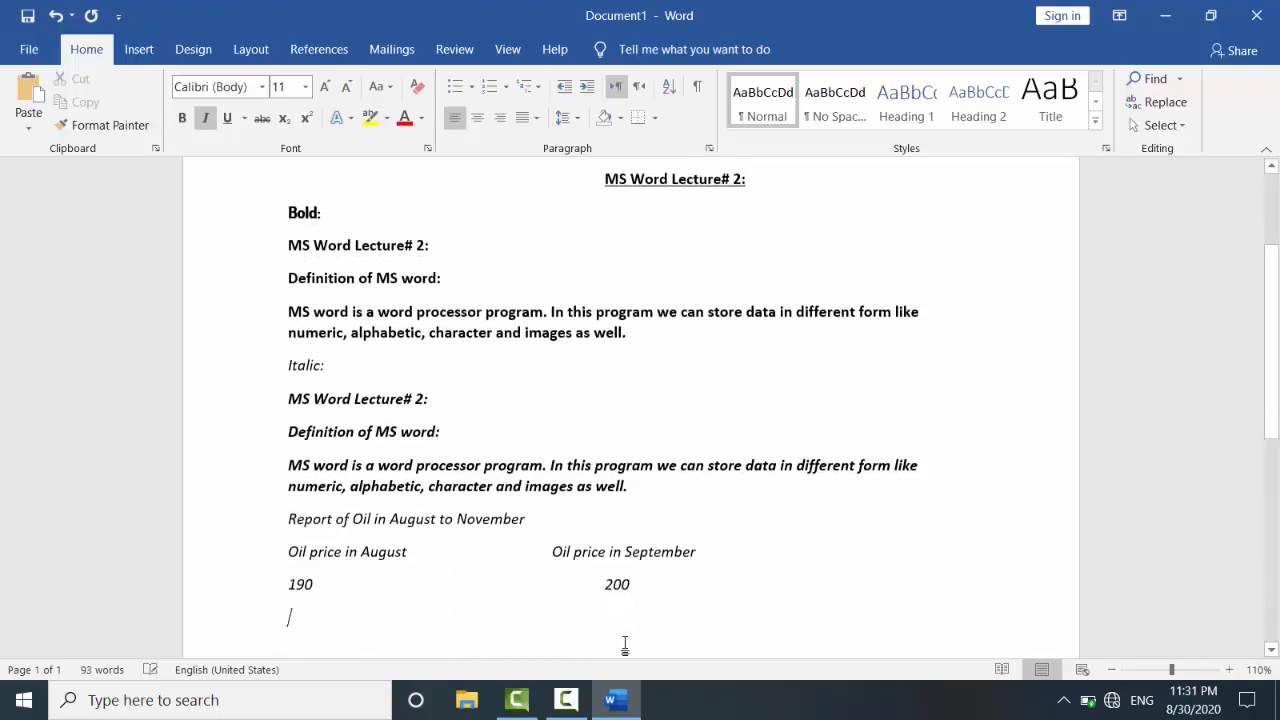
- Enter the second price row with 200 under August and 190 under September, aligned using tabs
text(200)
key(Tab)
key(Tab)
key(Tab)
key(Tab)
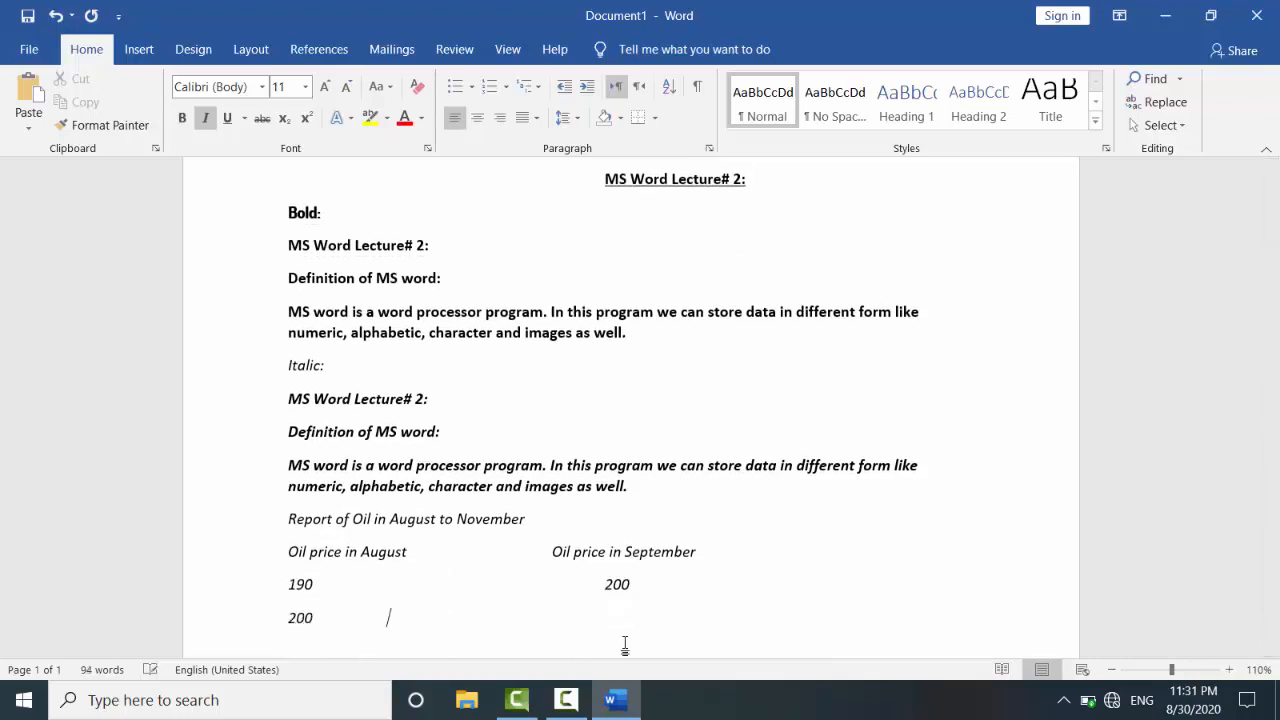
key(Tab)
key(Tab)
text(190)
- Apply strikethrough to the price 190 in the August column
click(642, 517)
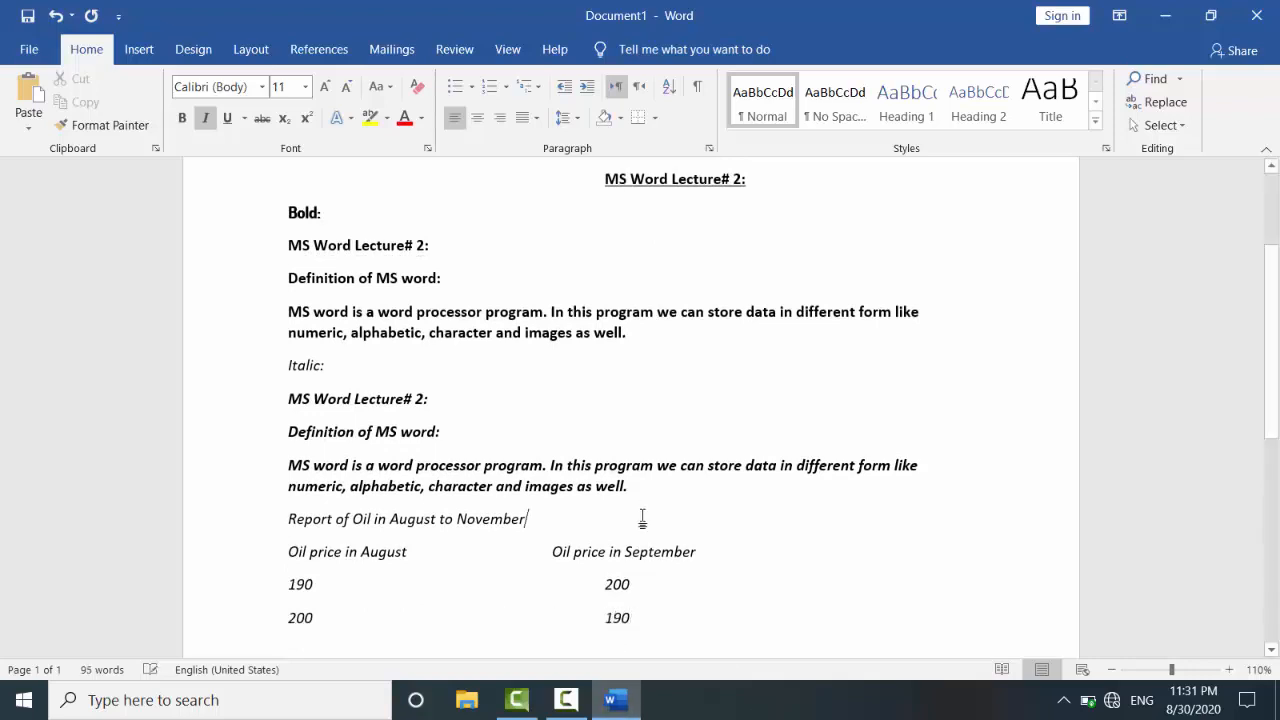
drag(288, 585, 320, 588)
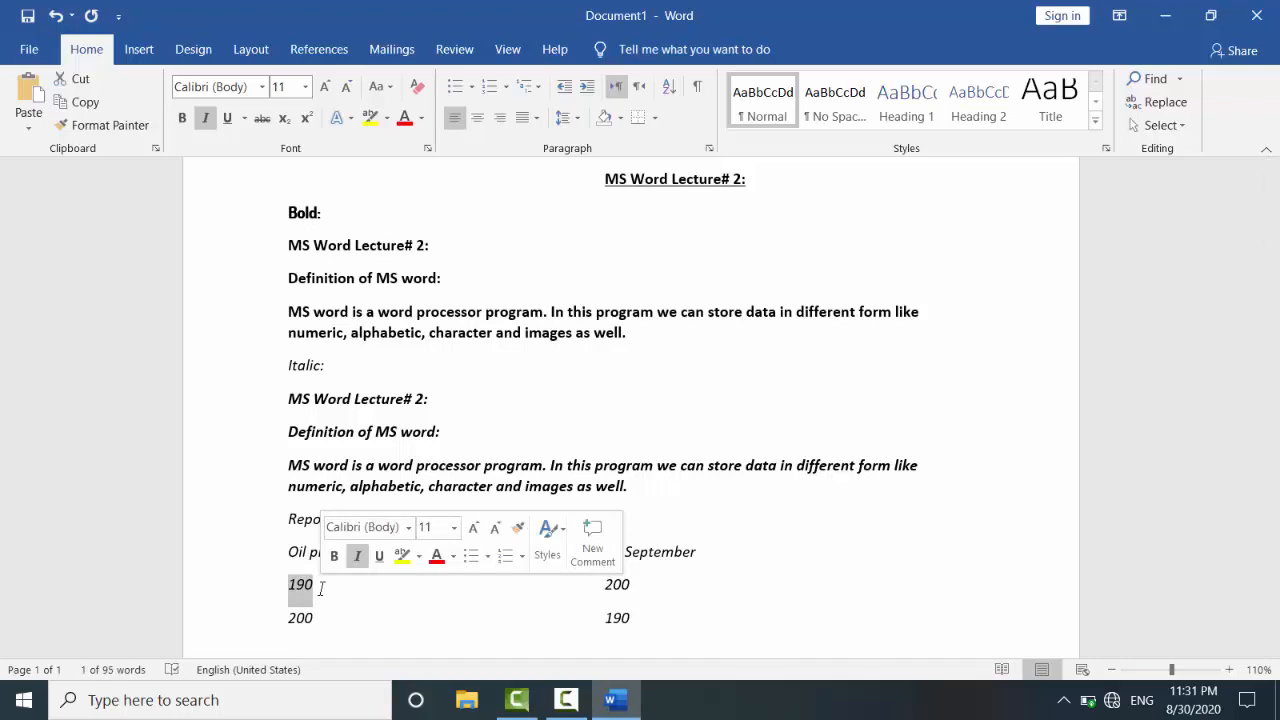
click(263, 117)
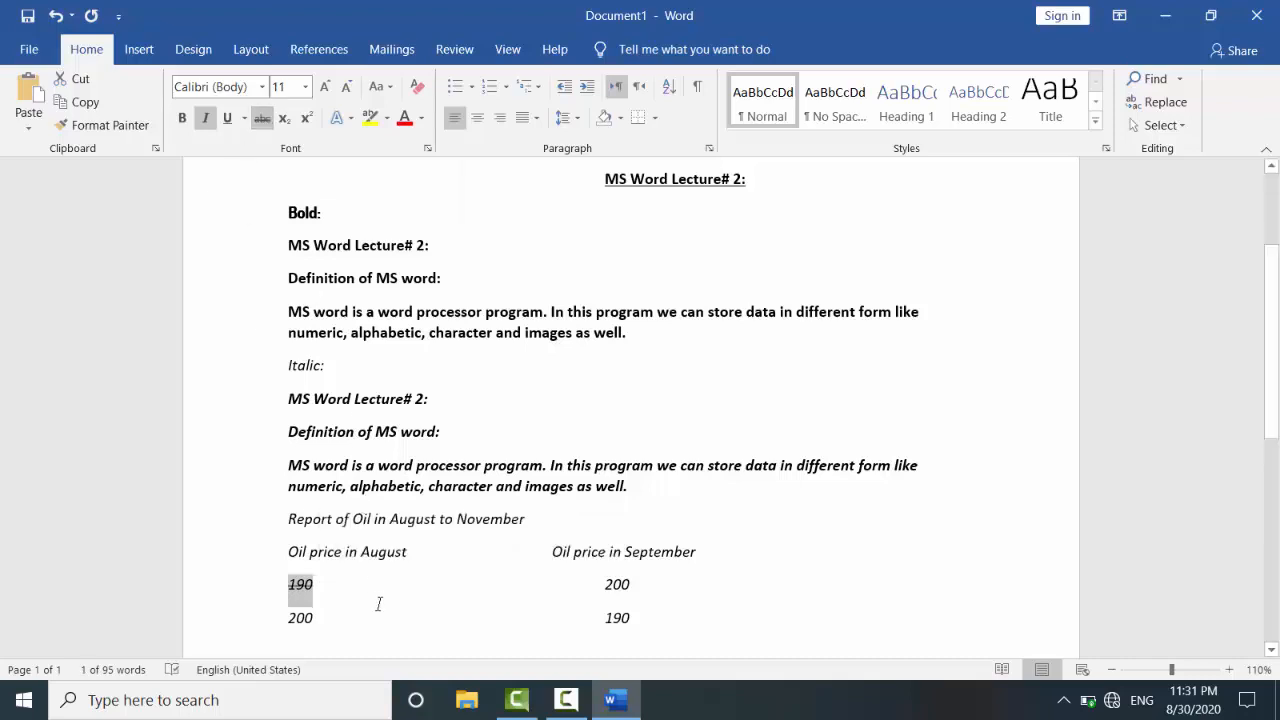
click(383, 620)
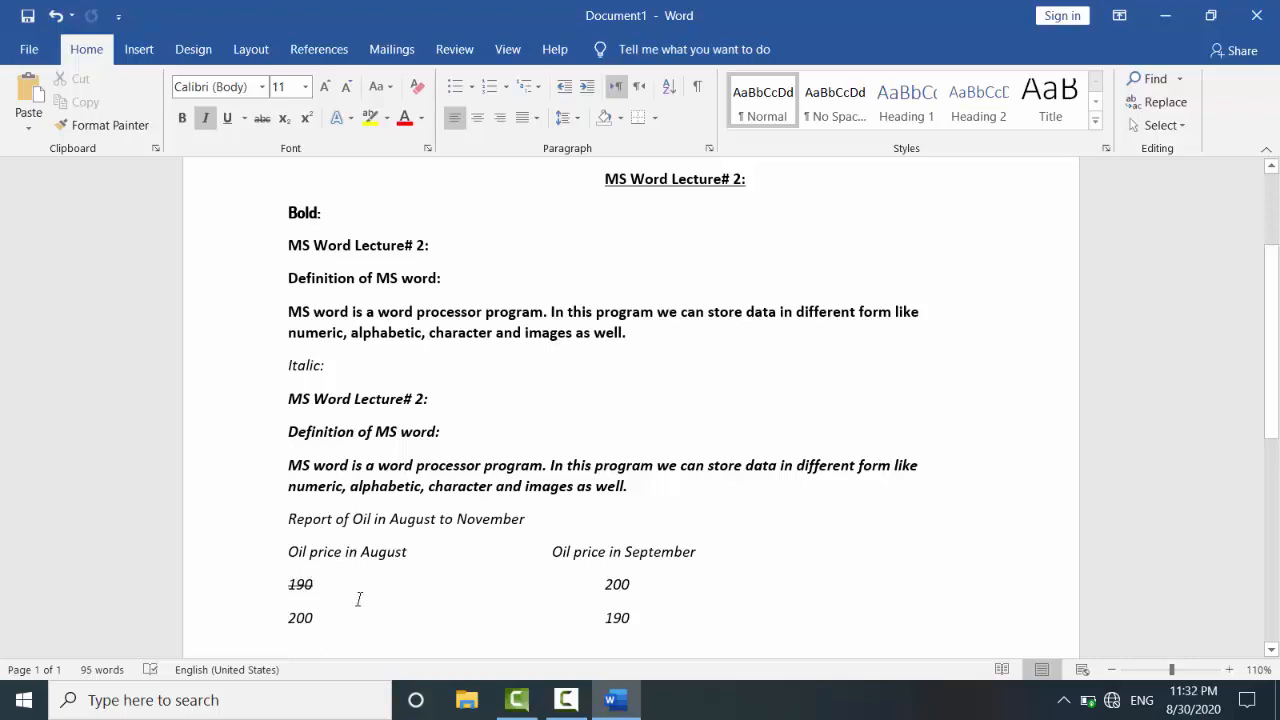
- Apply strikethrough to the price 200 in the September column
click(284, 624)
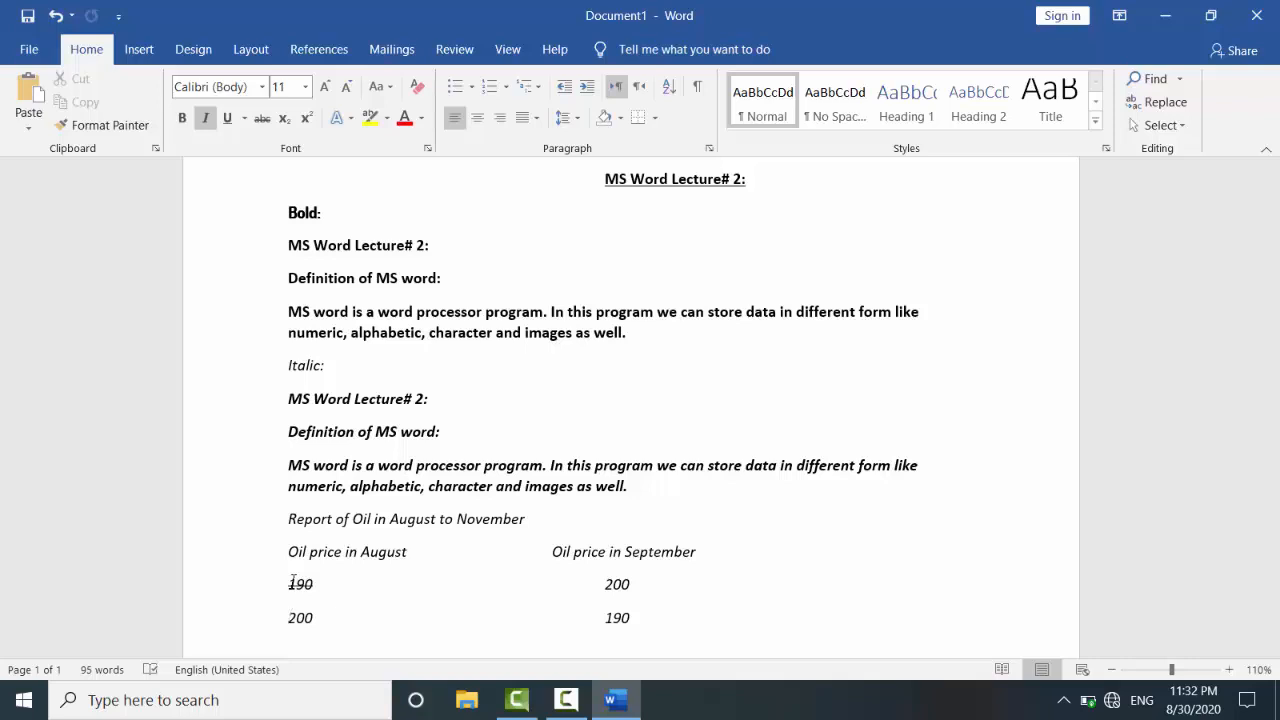
triple_click(619, 578)
drag(637, 586, 597, 586)
click(262, 118)
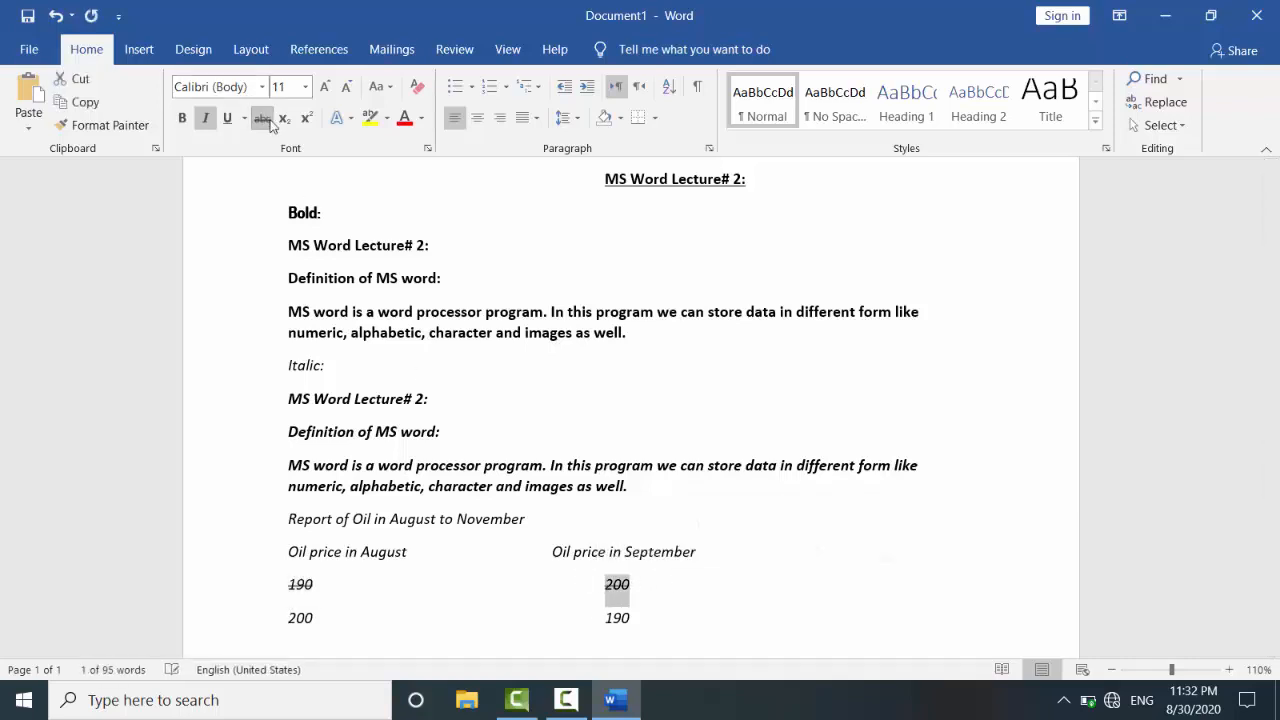
click(706, 610)
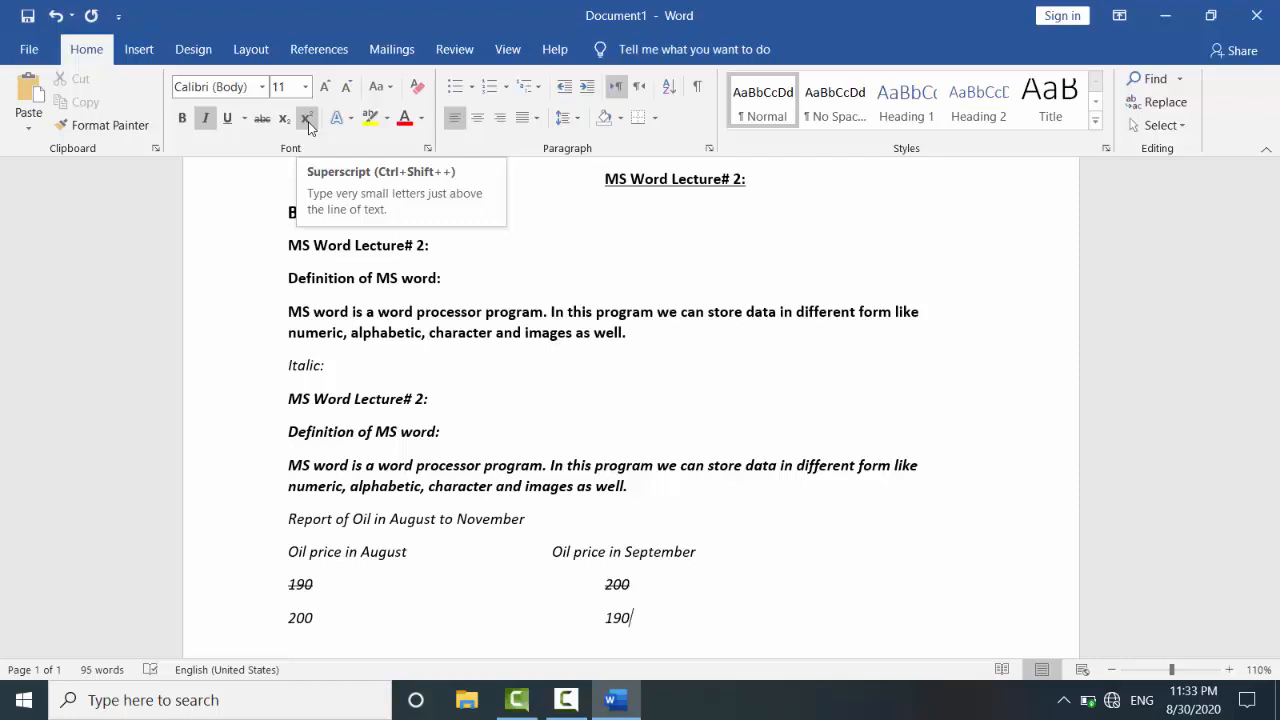
- Add a "Subscript:" line below the prices, followed by a line reading "Water:" with H2O one tab over
key(Return)
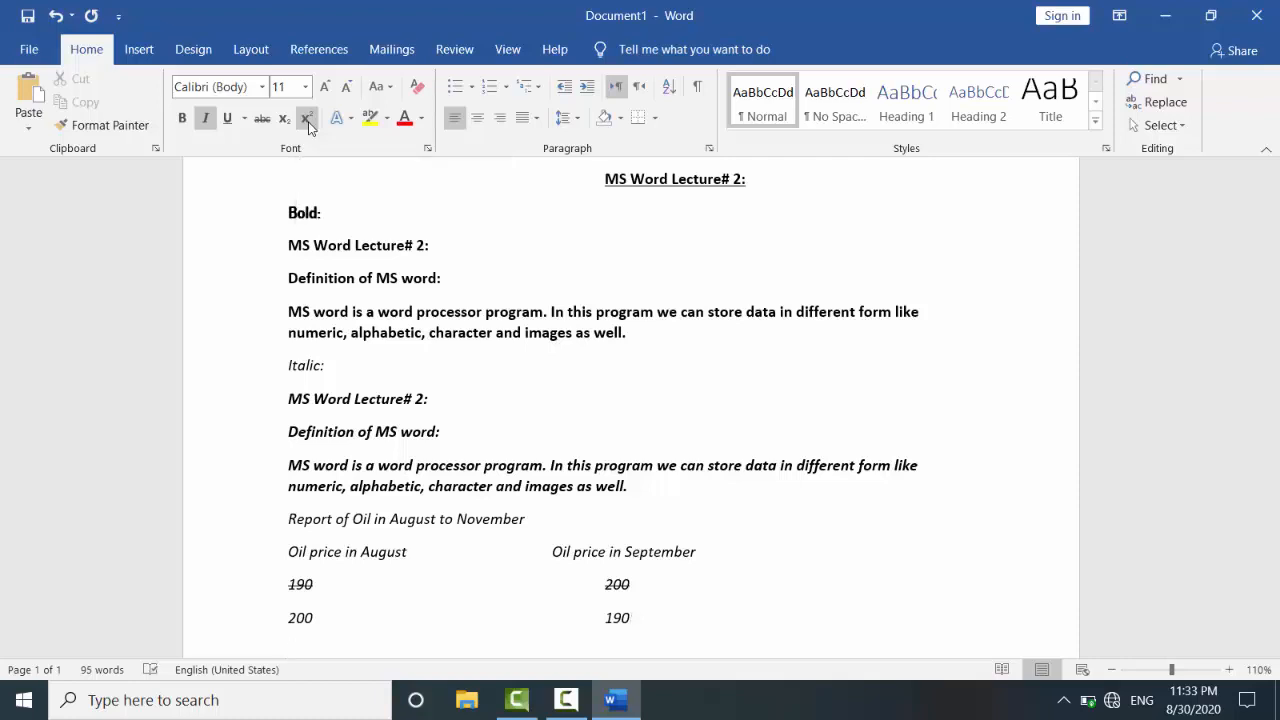
text(S)
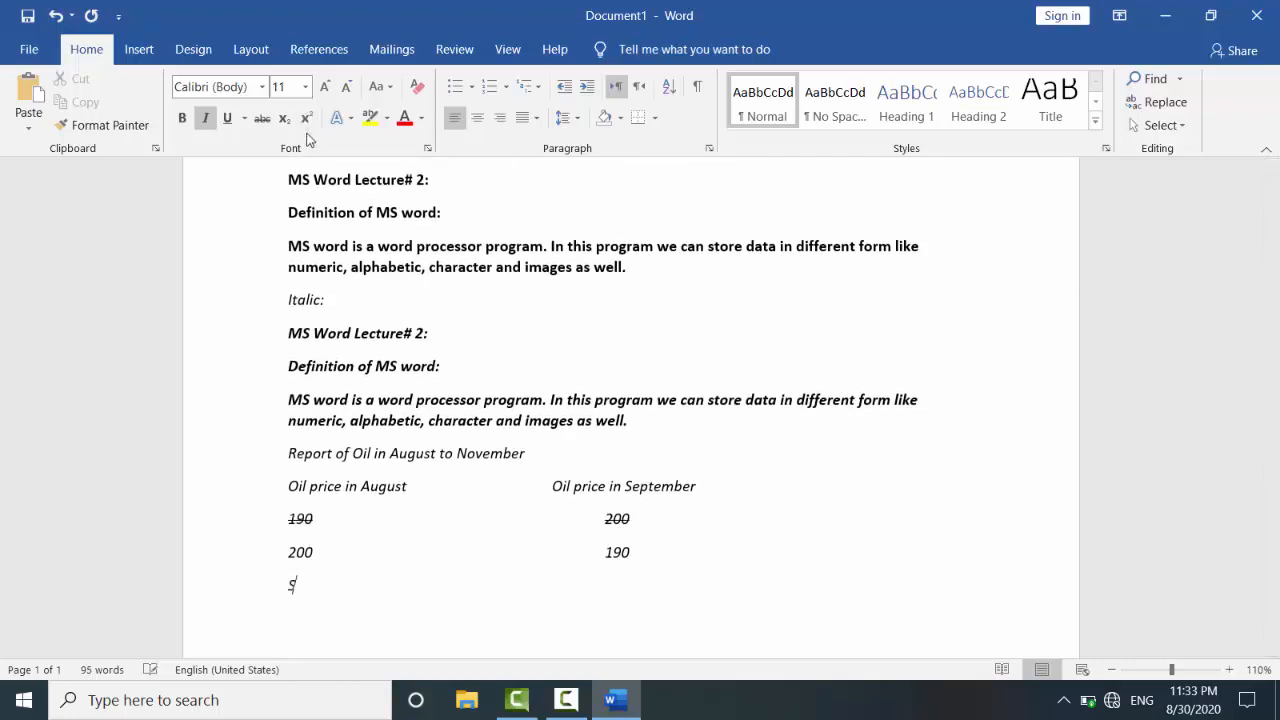
text(ubscript:)
key(Return)
text(Water:)
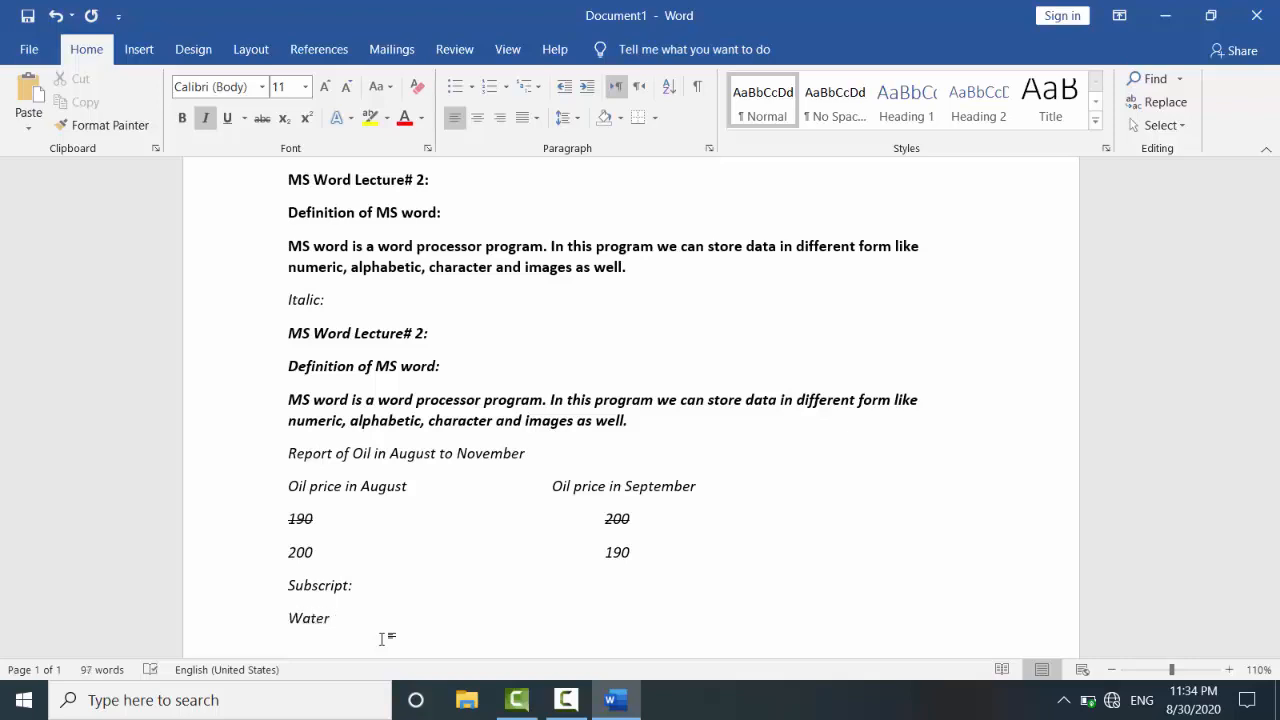
key(Tab)
text(H2O)
- Enter the formula H2SO4 after H2O on the Water line
text(H2)
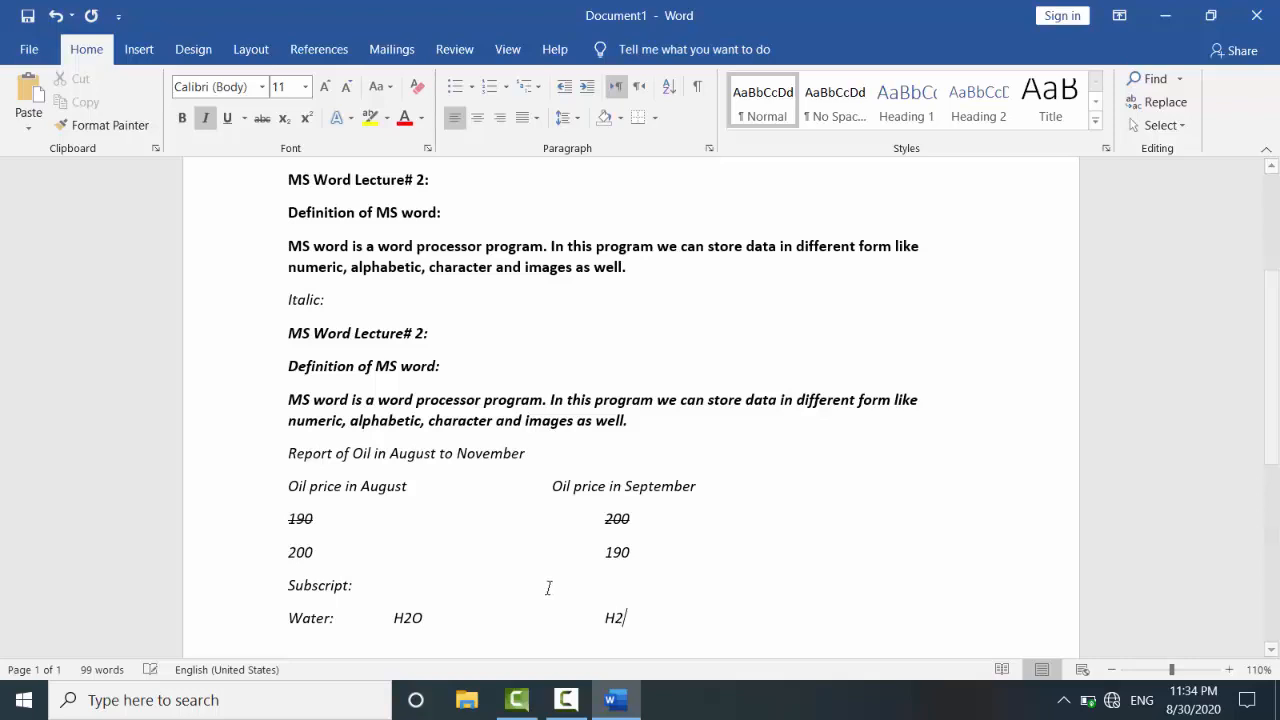
text(So)
key(BackSpace)
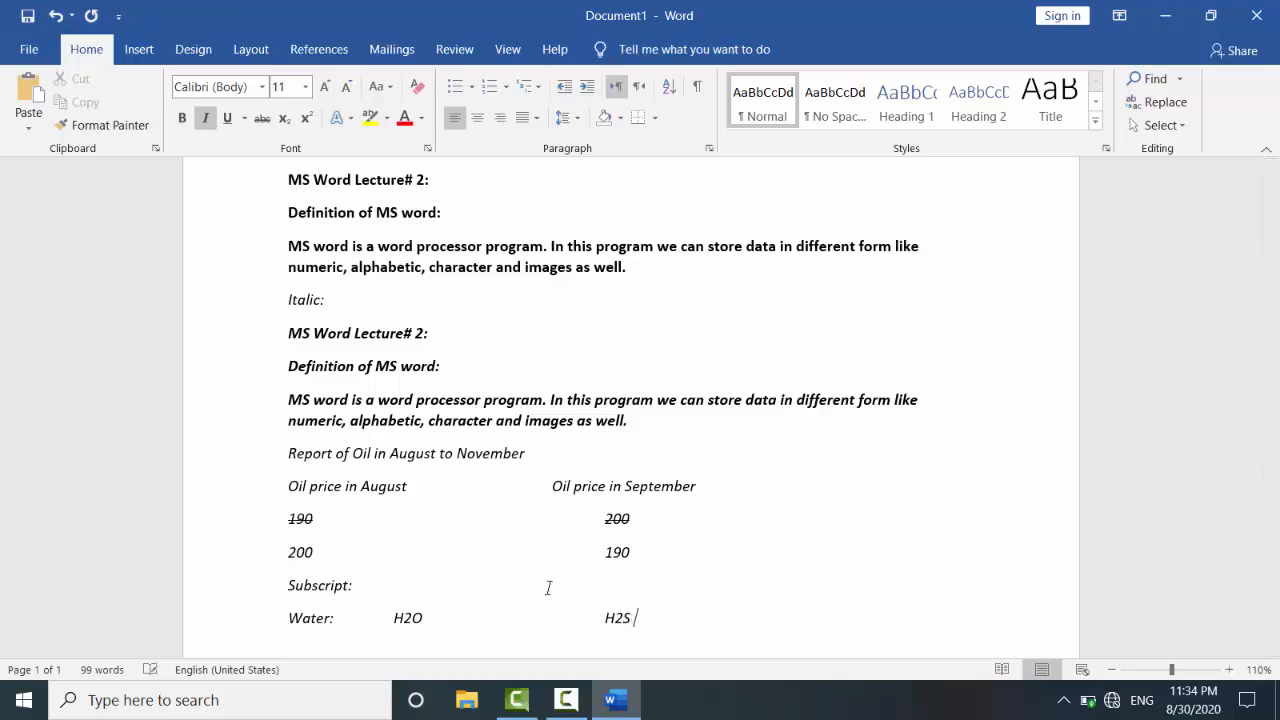
text(O4)
- Move H2SO4 onto its own line below the Water line, indented to align with H2O
click(603, 618)
key(Return)
key(Tab)
key(Tab)
click(500, 610)
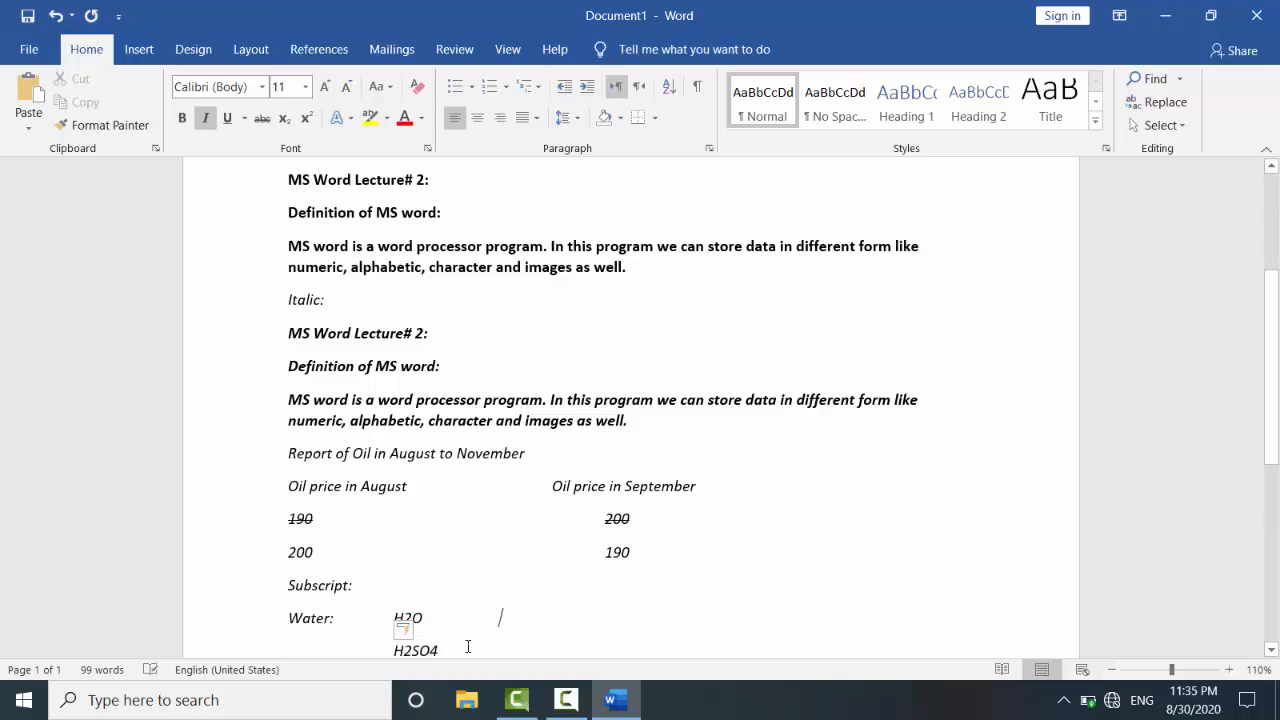
key(BackSpace)
key(Return)
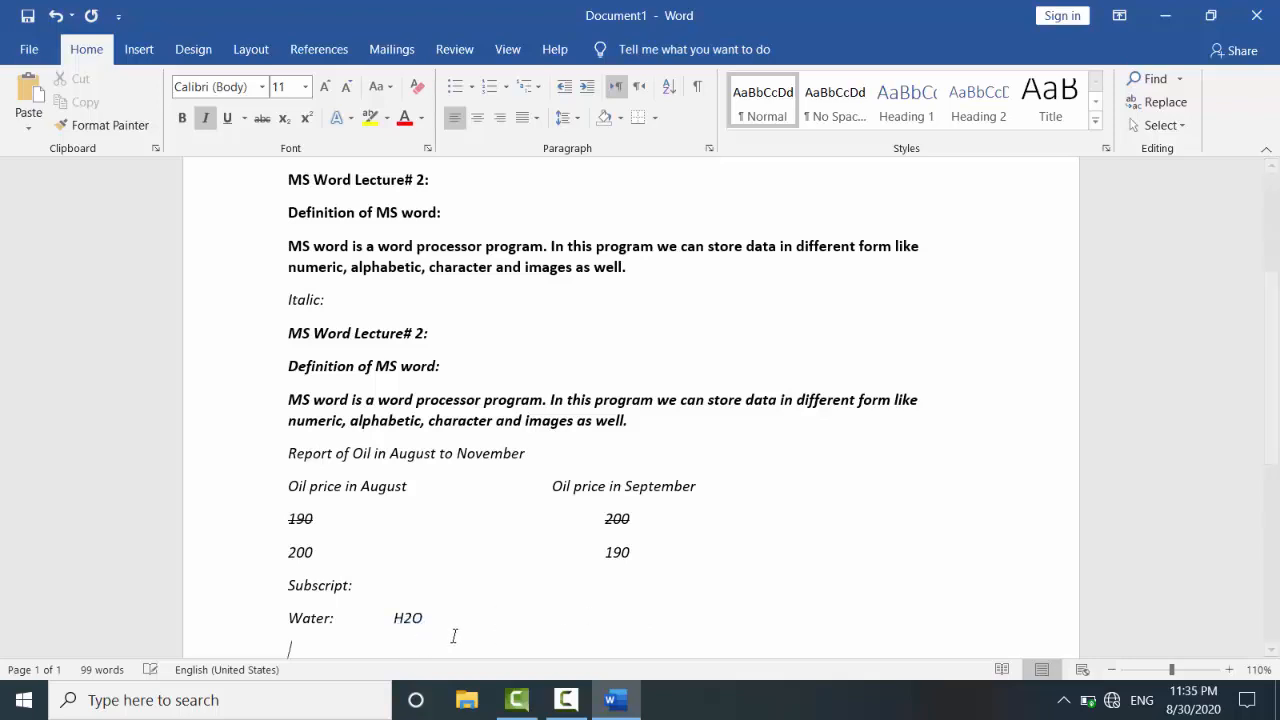
- Format the 2 in H2O as subscript
scroll(691, 471, down, 3)
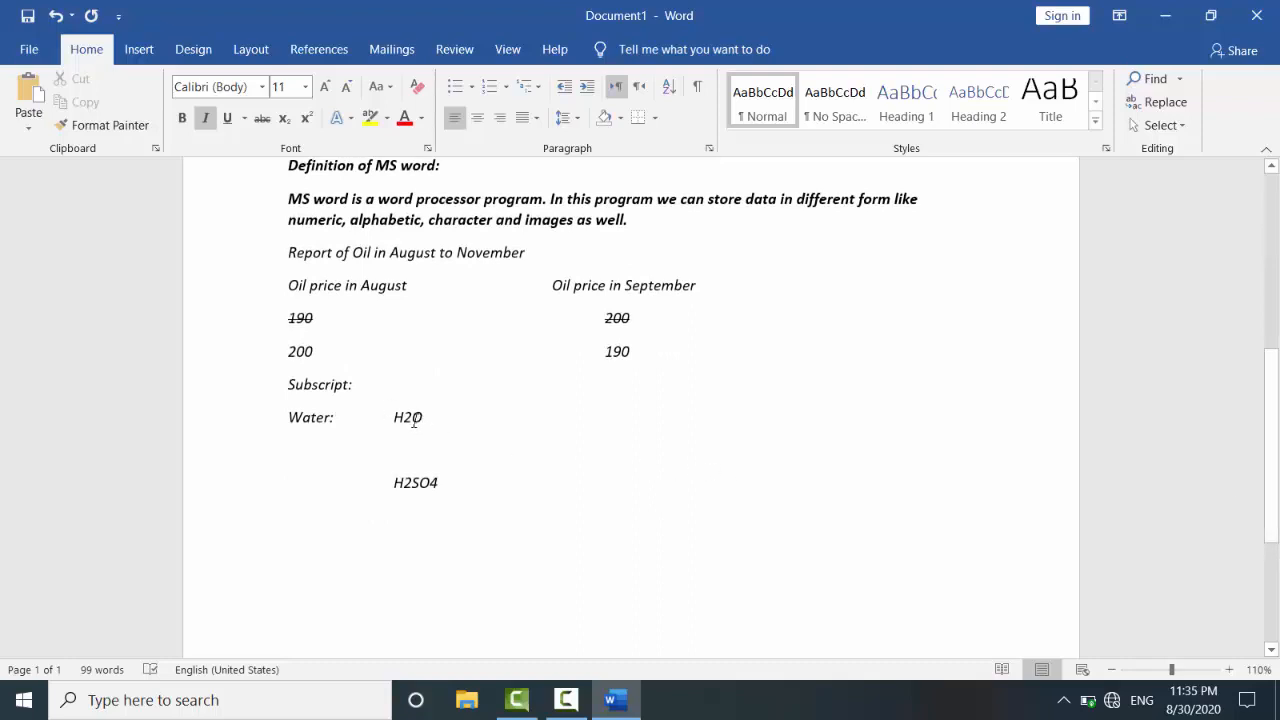
drag(402, 416, 411, 416)
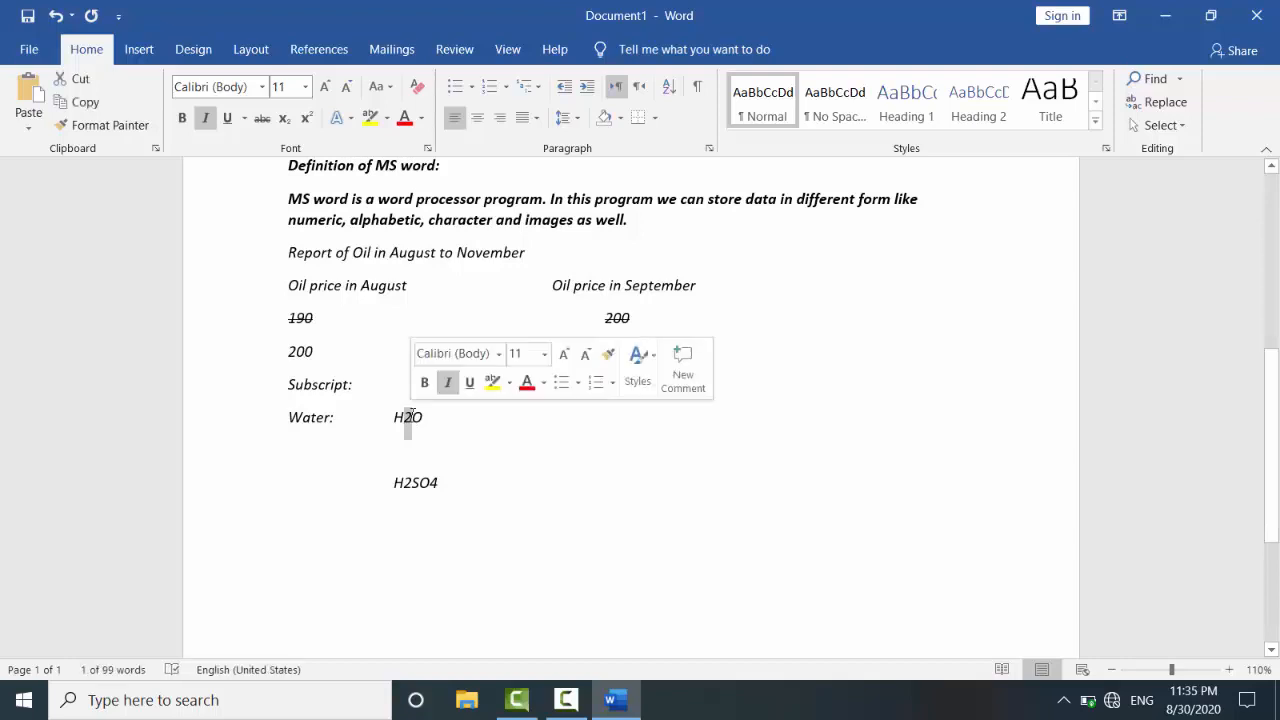
click(286, 121)
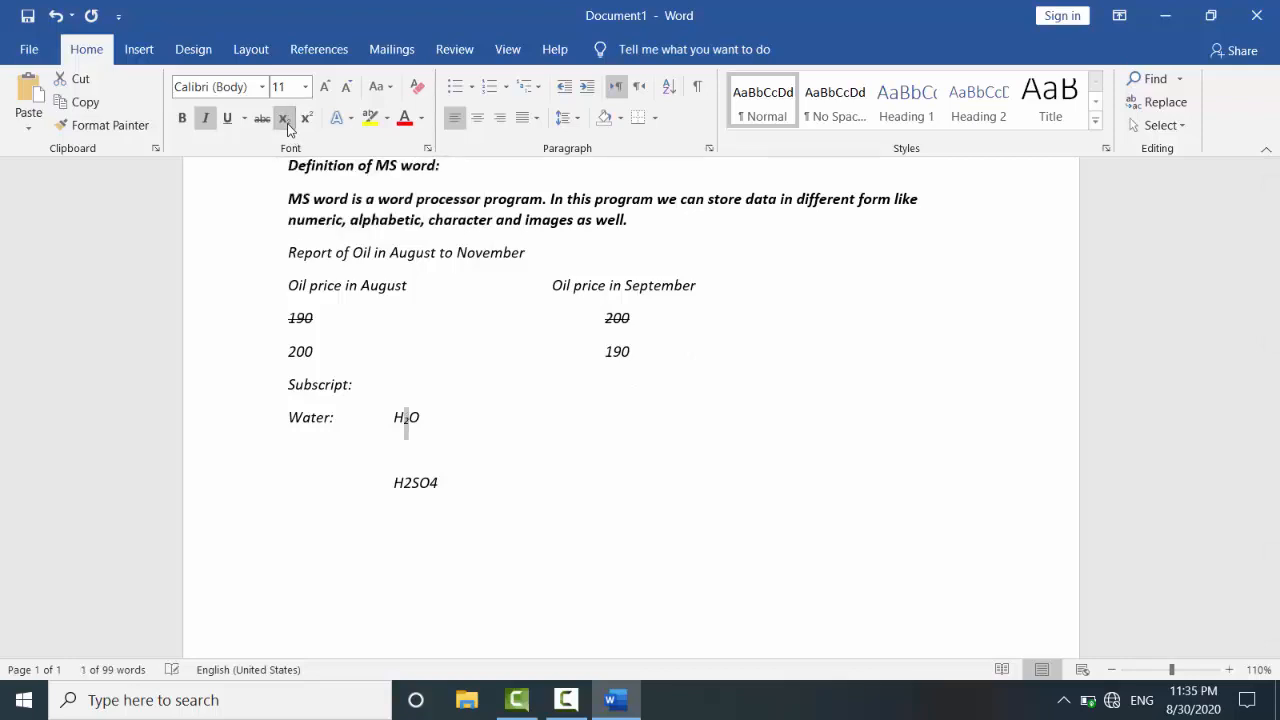
click(448, 406)
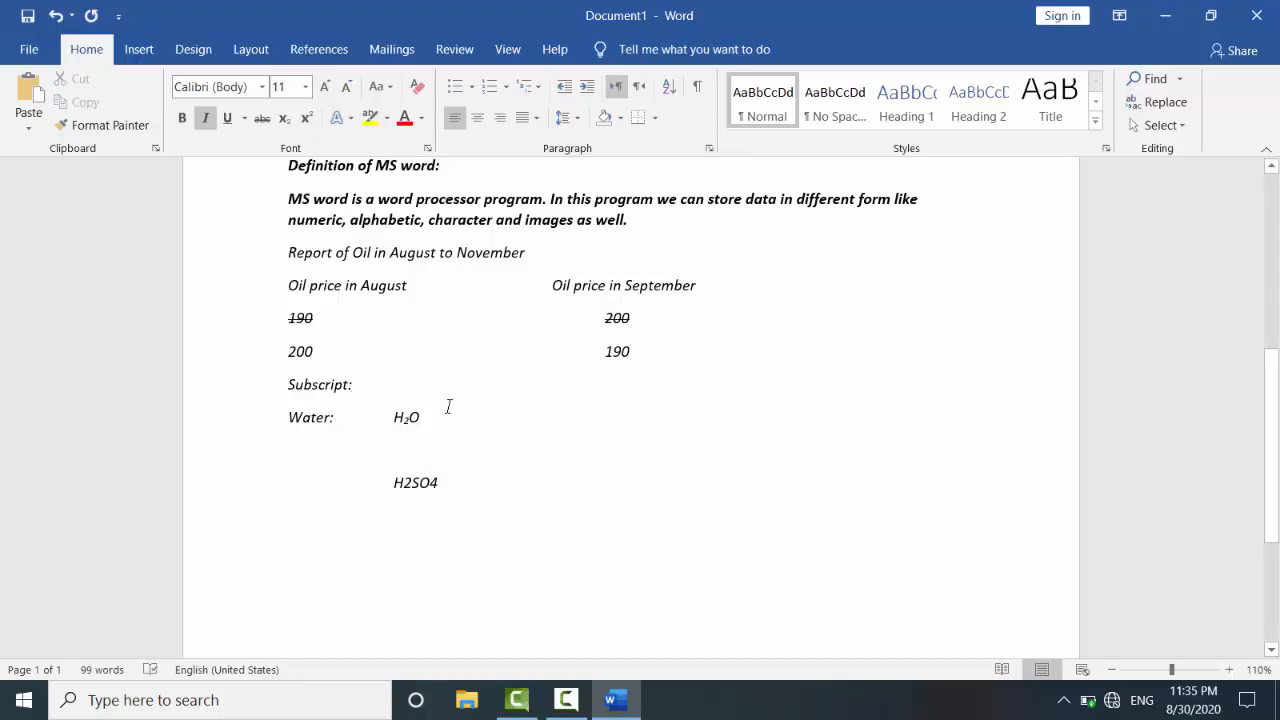
- Format both the 2 and the 4 in H2SO4 as subscript
mouse_move(408, 488)
mouse_down()
mouse_move(446, 486)
mouse_move(431, 490)
mouse_up()
click(437, 490)
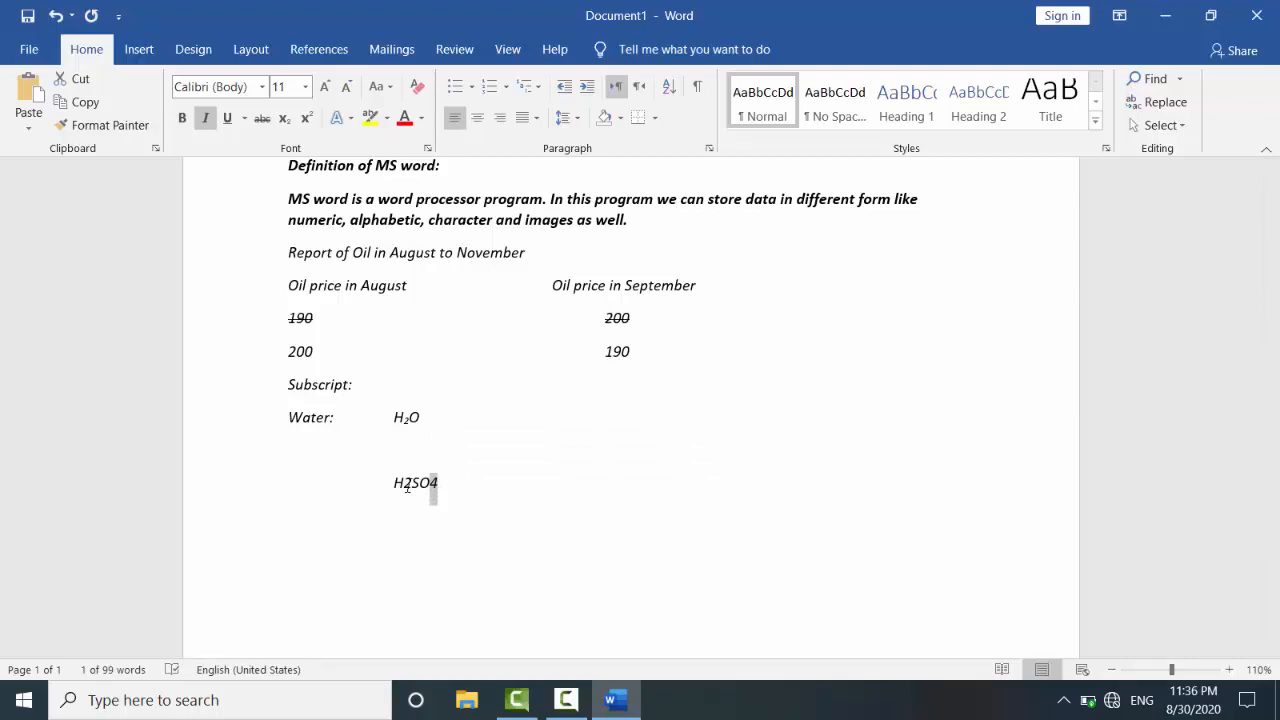
drag(404, 487, 413, 487)
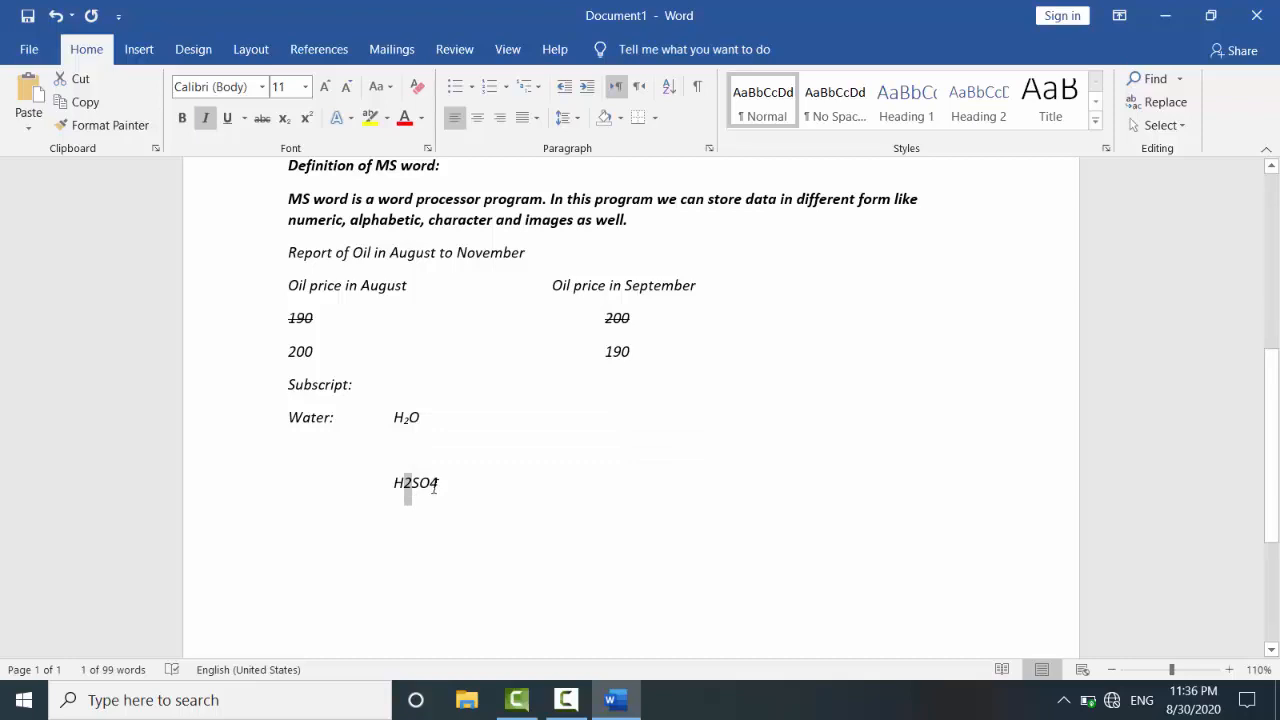
drag(430, 484, 440, 485)
click(285, 118)
click(470, 491)
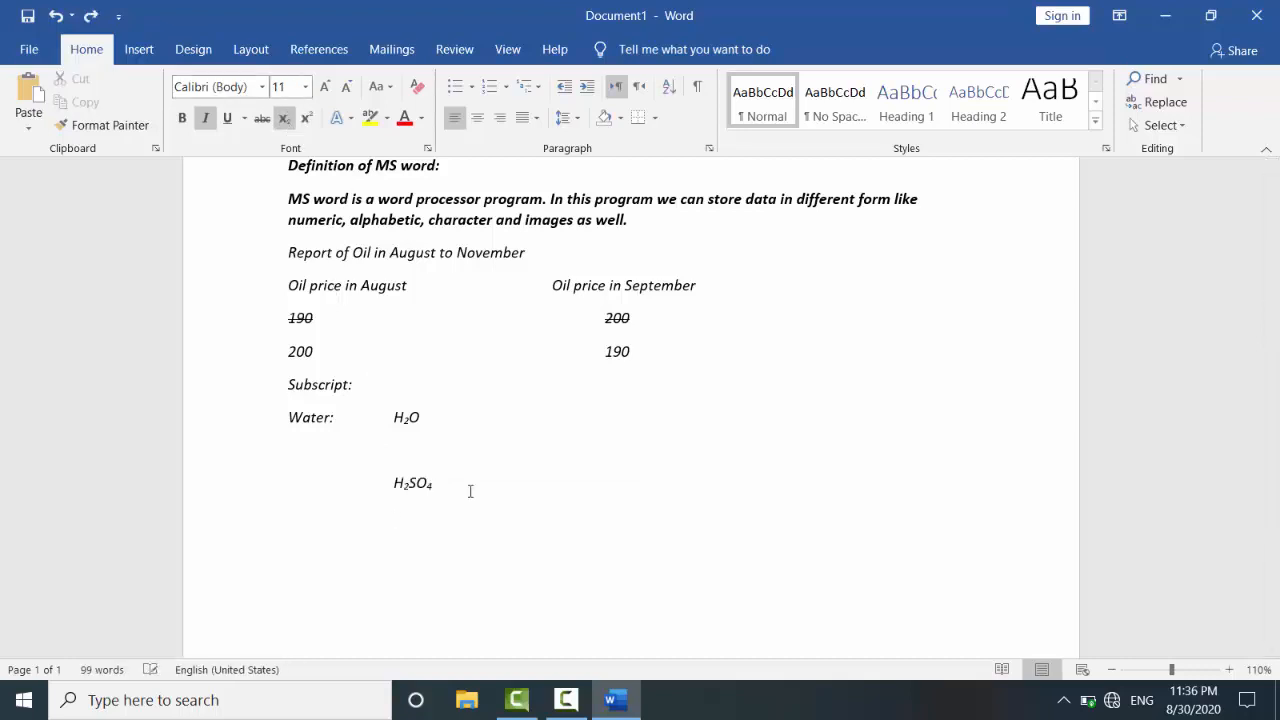
click(436, 444)
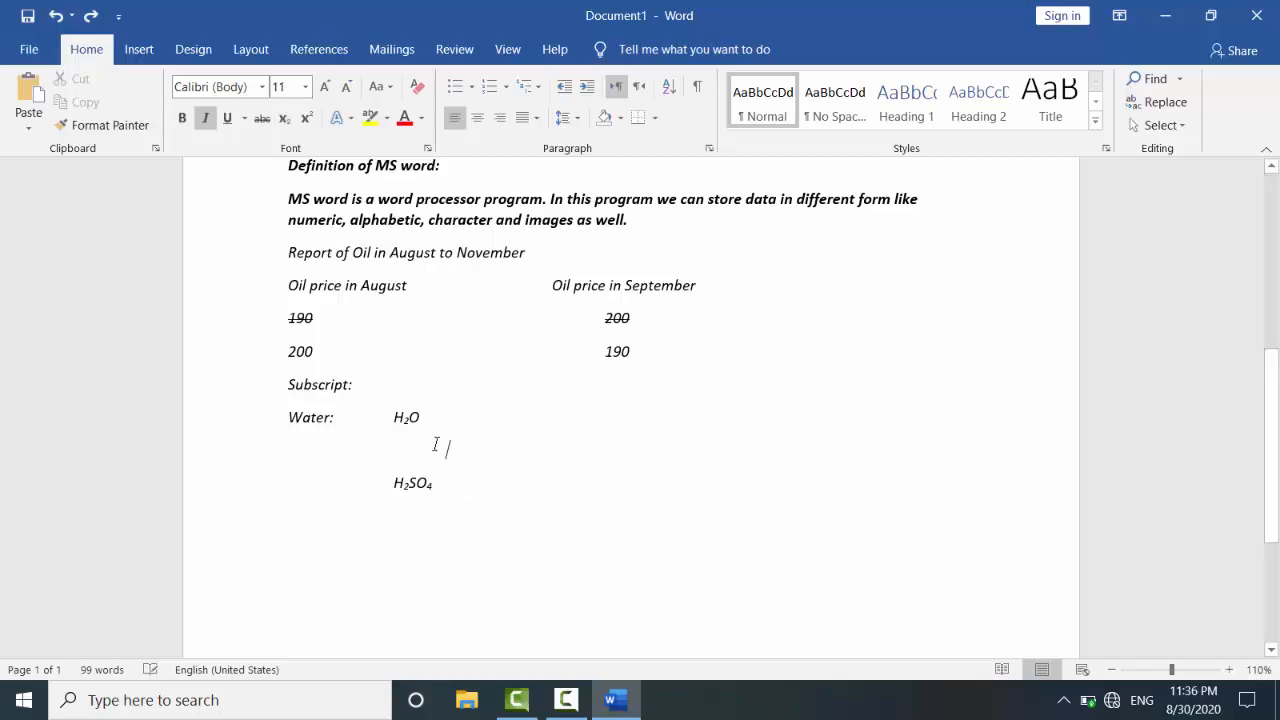
drag(436, 444, 491, 444)
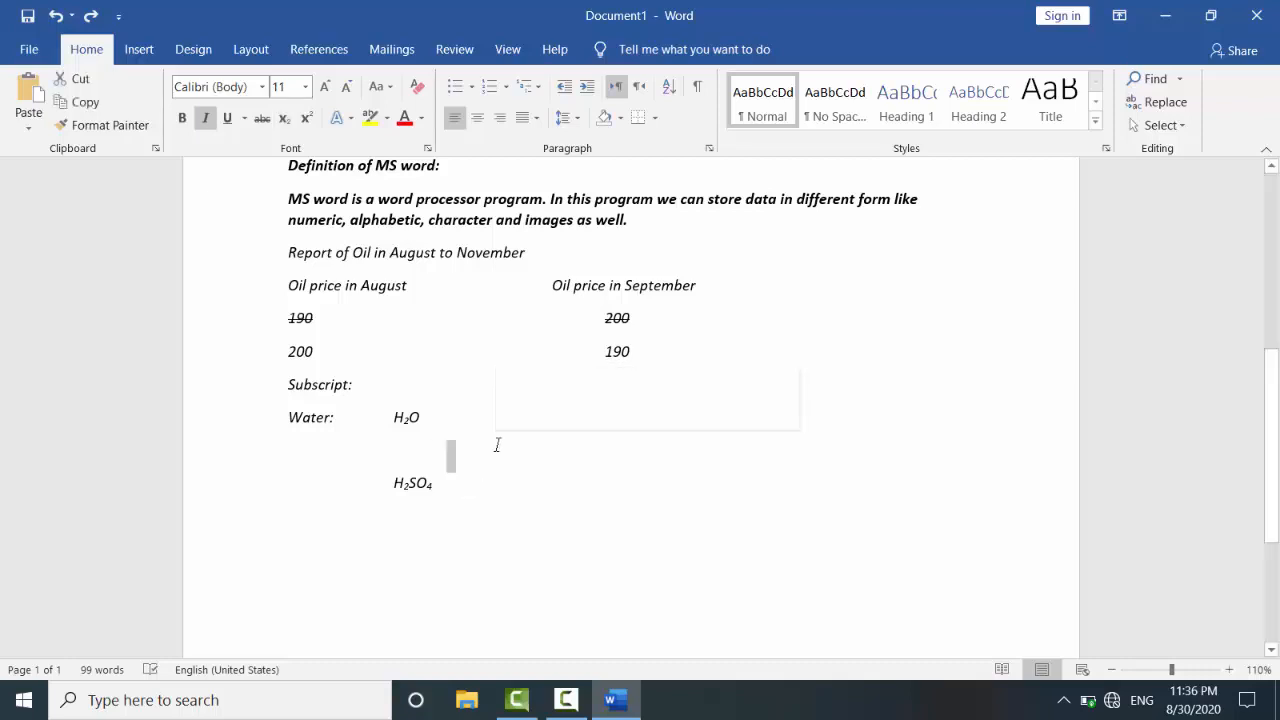
click(486, 492)
key(Return)
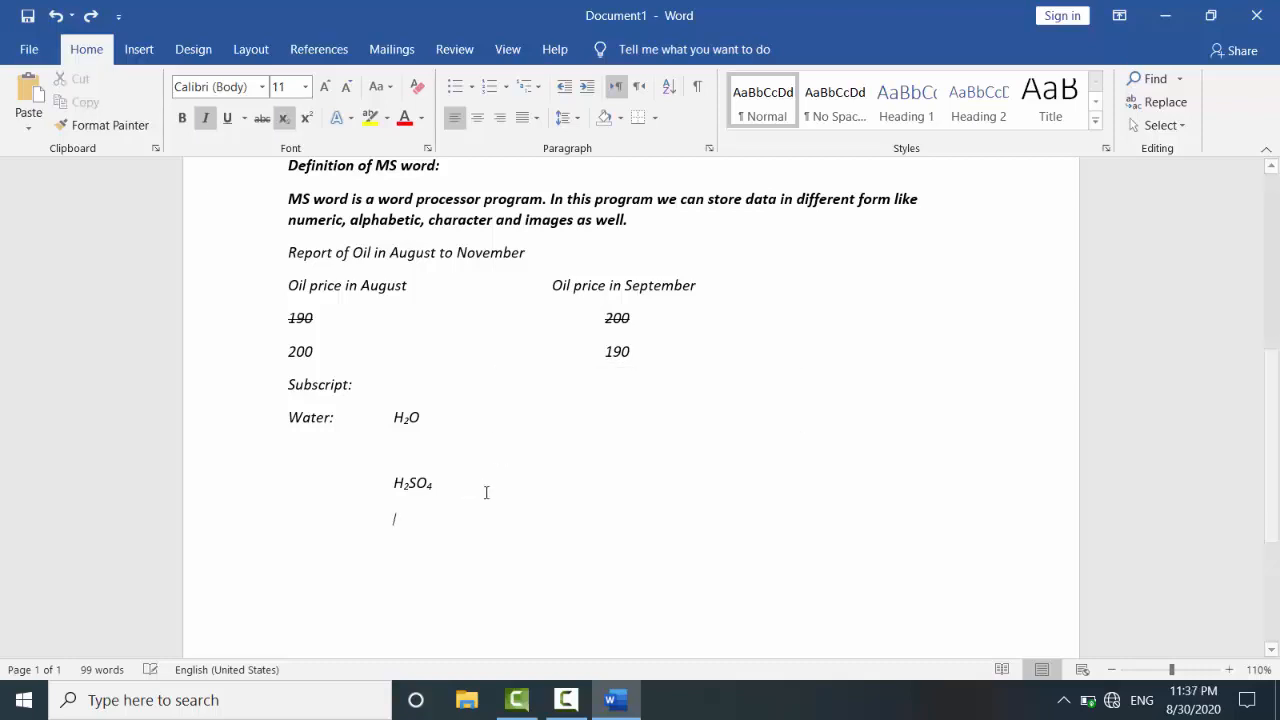
key(ctrl+v)
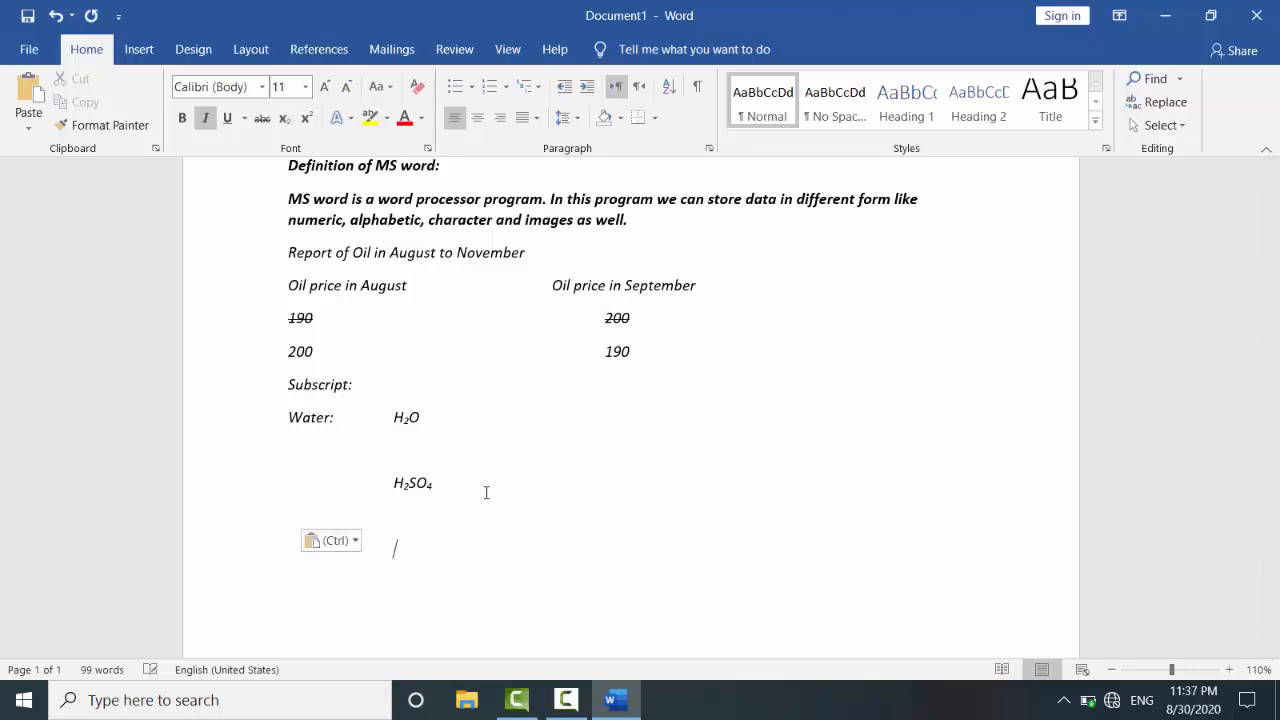
- Remove the blank line above H2SO4 so that it sits directly under H2O in the same column
click(390, 481)
key(BackSpace)
key(BackSpace)
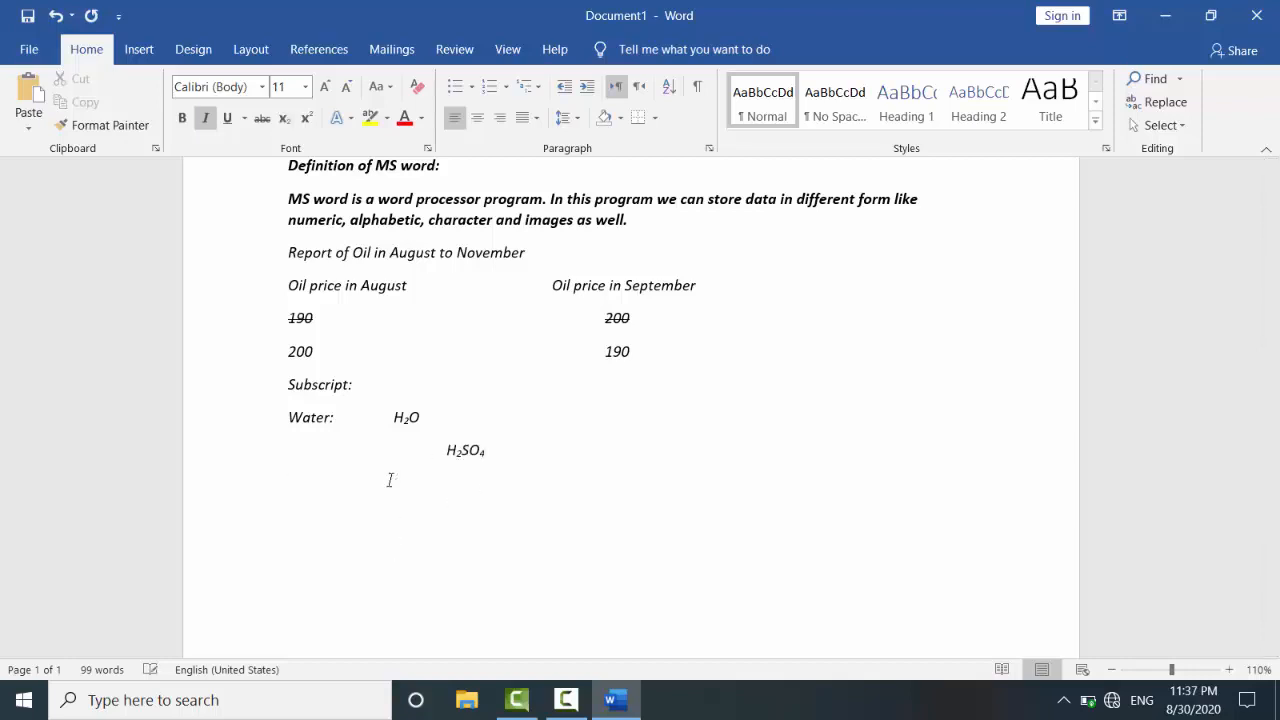
key(BackSpace)
shift+click(380, 418)
text(U)
key(ctrl+z)
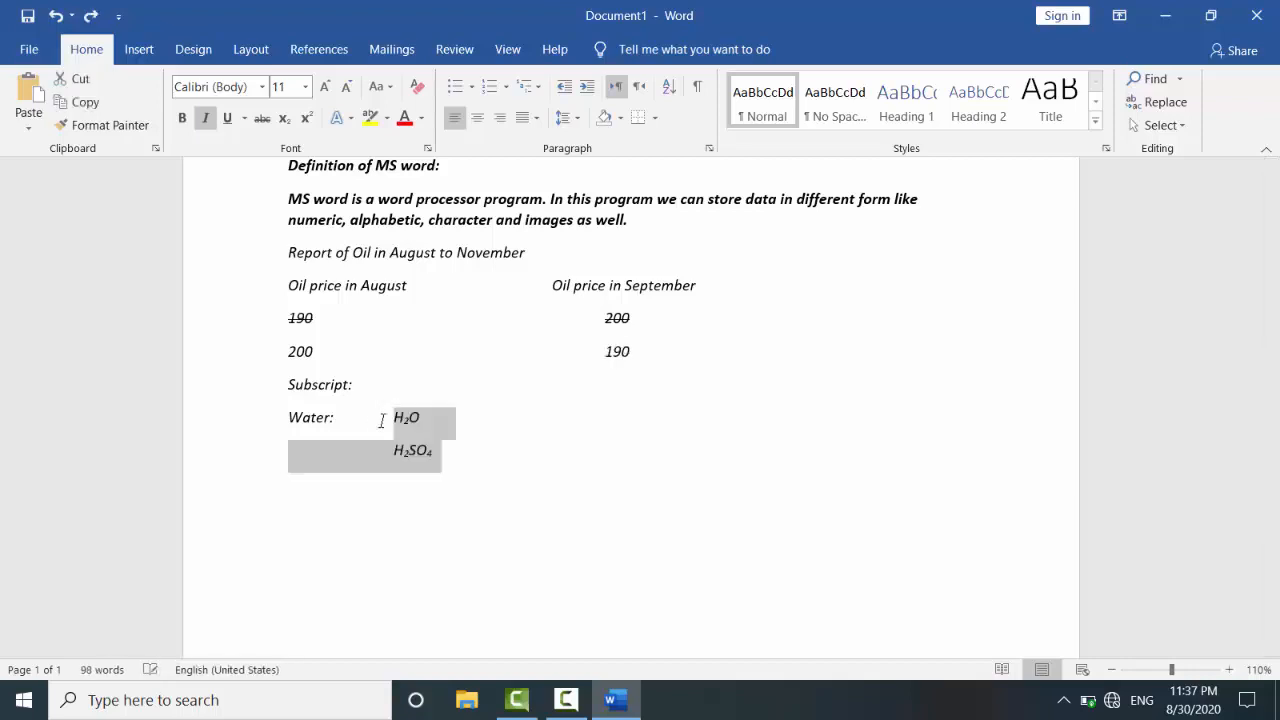
click(380, 420)
- Add a "Superscript:" line below the H2SO4 formula and start a new line beneath it
key(ctrl+End)
text(Super)
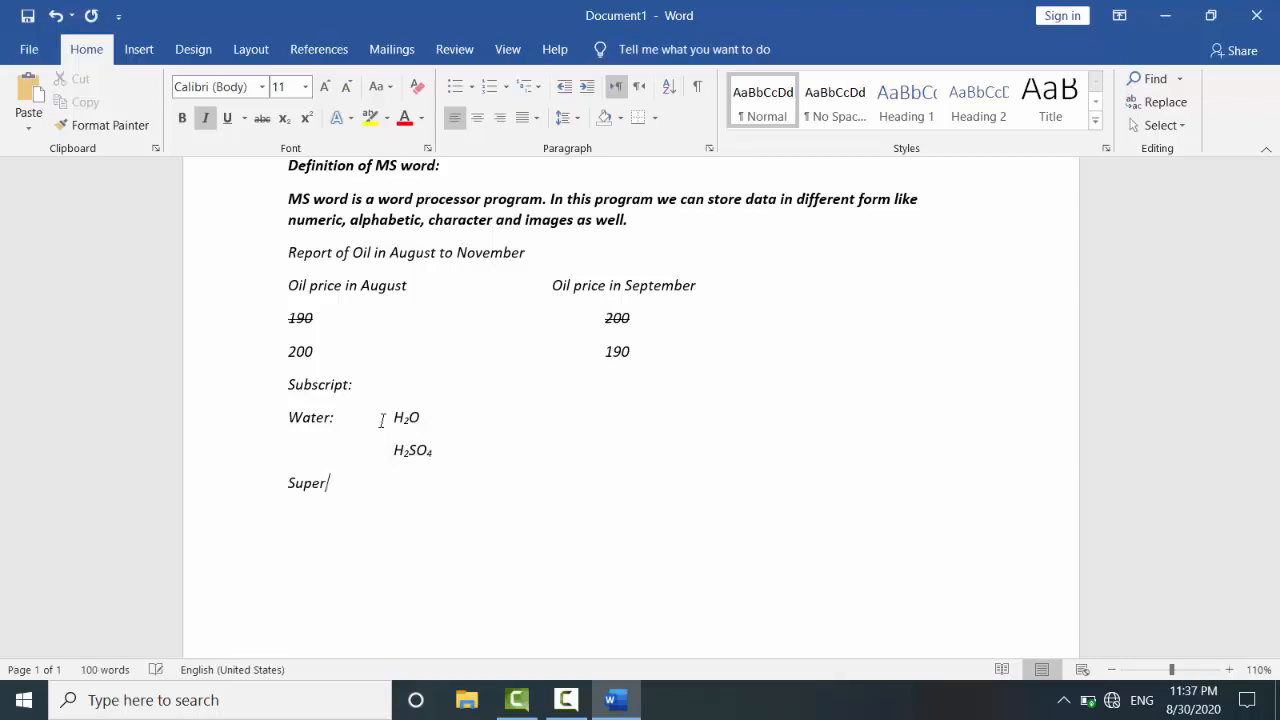
key(BackSpace)
text(rSc)
key(BackSpace)
key(BackSpace)
text(scr)
key(BackSpace)
text(ript::)
key(Return)
key(Tab)
key(Tab)
click(381, 420)
key(BackSpace)
key(ctrl+z)
key(ctrl+z)
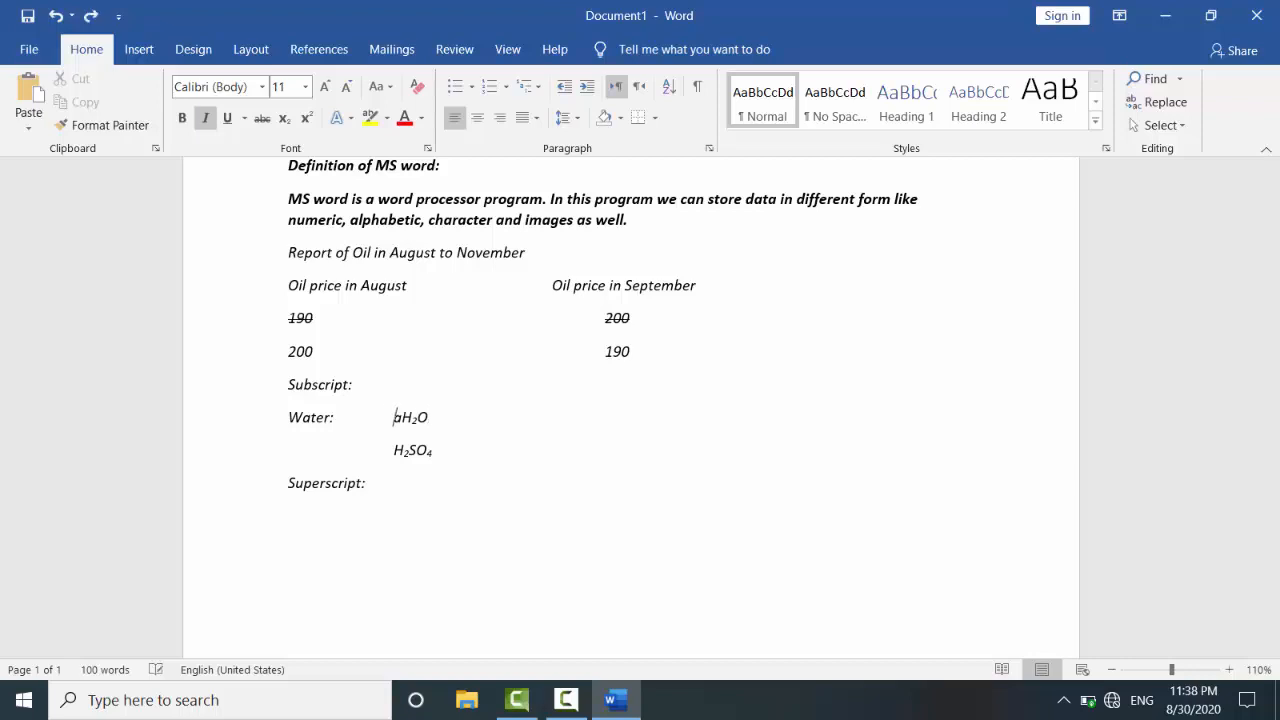
- Enter the expression A2+b2 on the indented line below "Superscript:"
key(Down)
key(Down)
key(Down)
key(Tab)
text(A2)
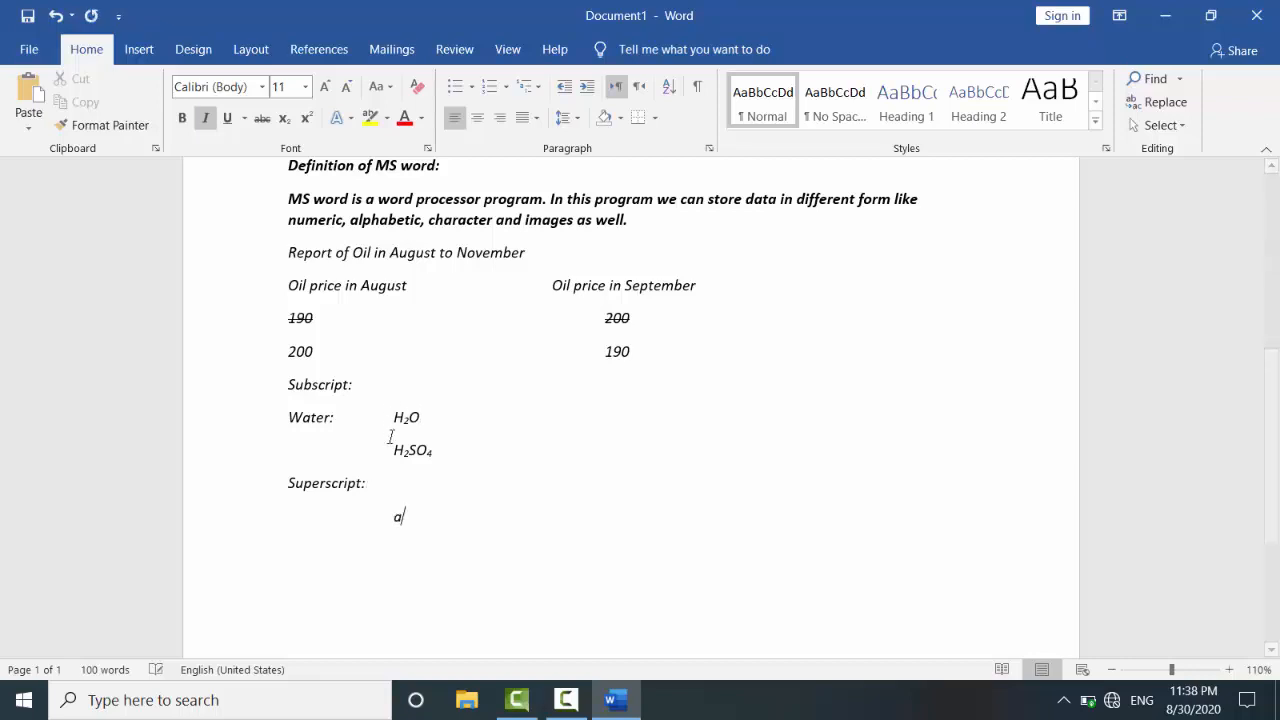
key(BackSpace)
key(BackSpace)
text(A)
key(BackSpace)
text(A2)
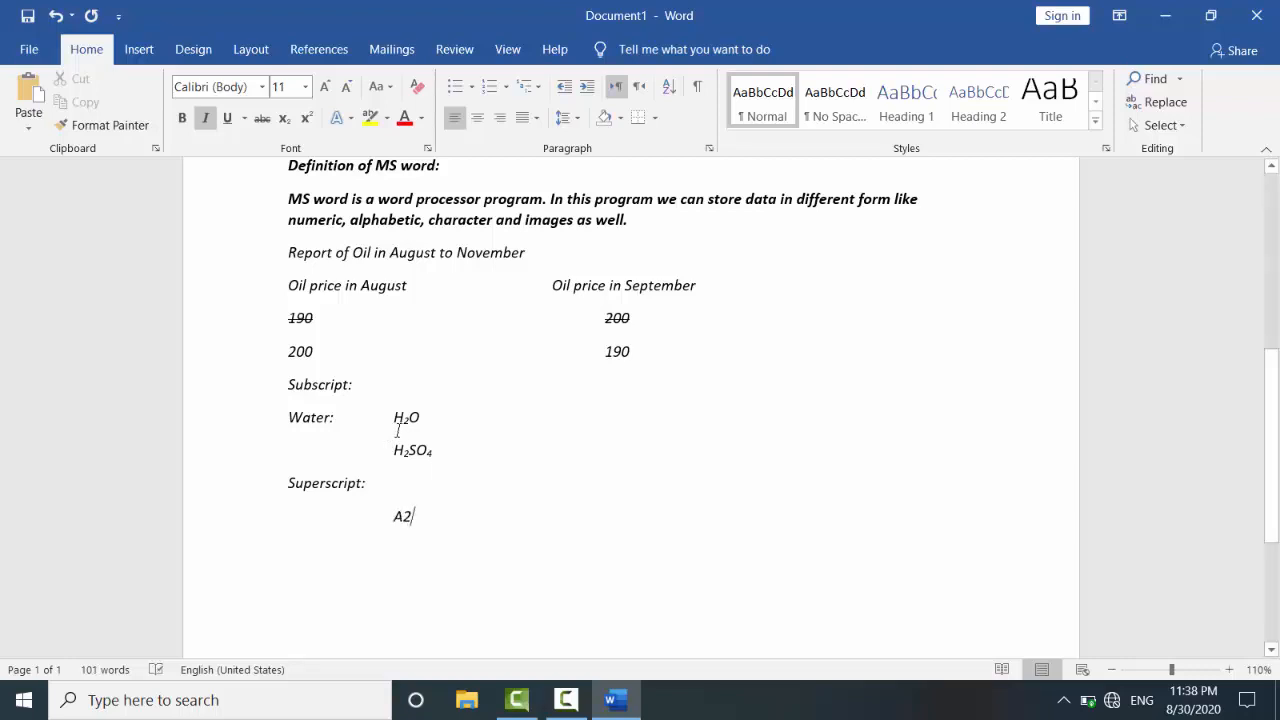
text(+b2)
- Change the capital A in the expression below "Superscript:" to a lowercase a
key(Left)
key(Left)
key(Left)
key(Left)
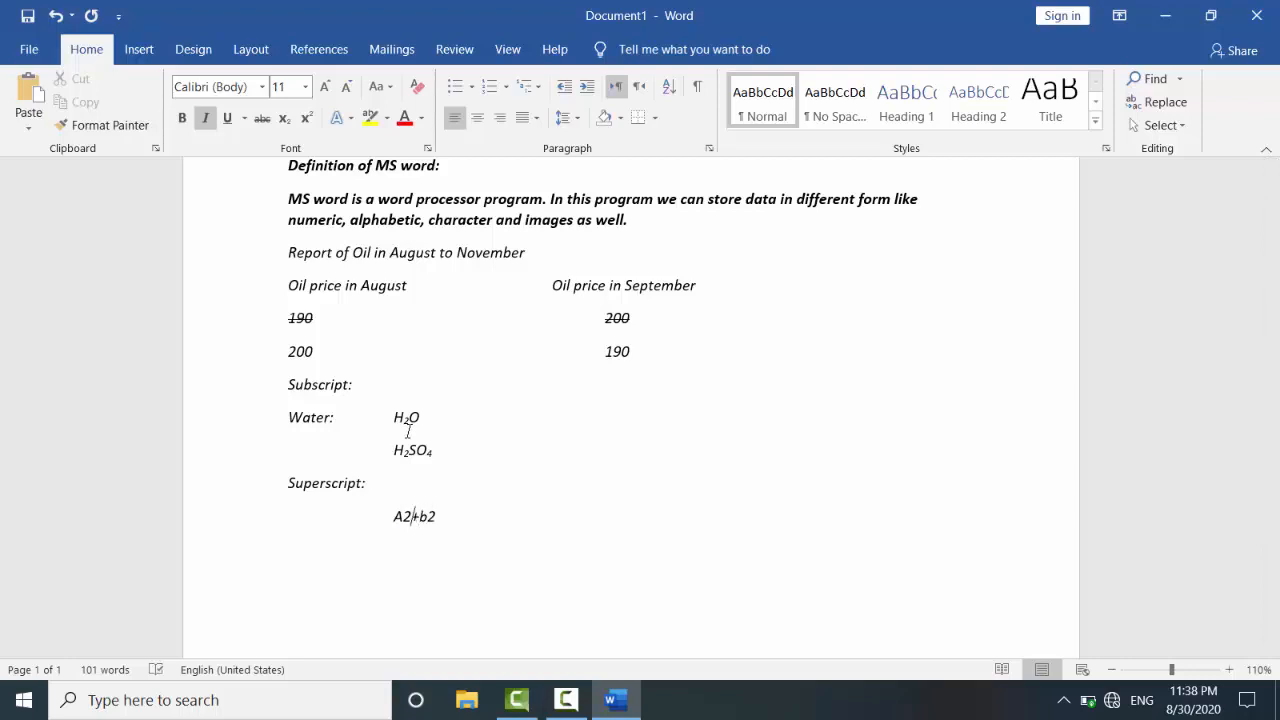
key(BackSpace)
text(a)
key(Right)
key(Right)
key(Right)
key(Right)
key(Return)
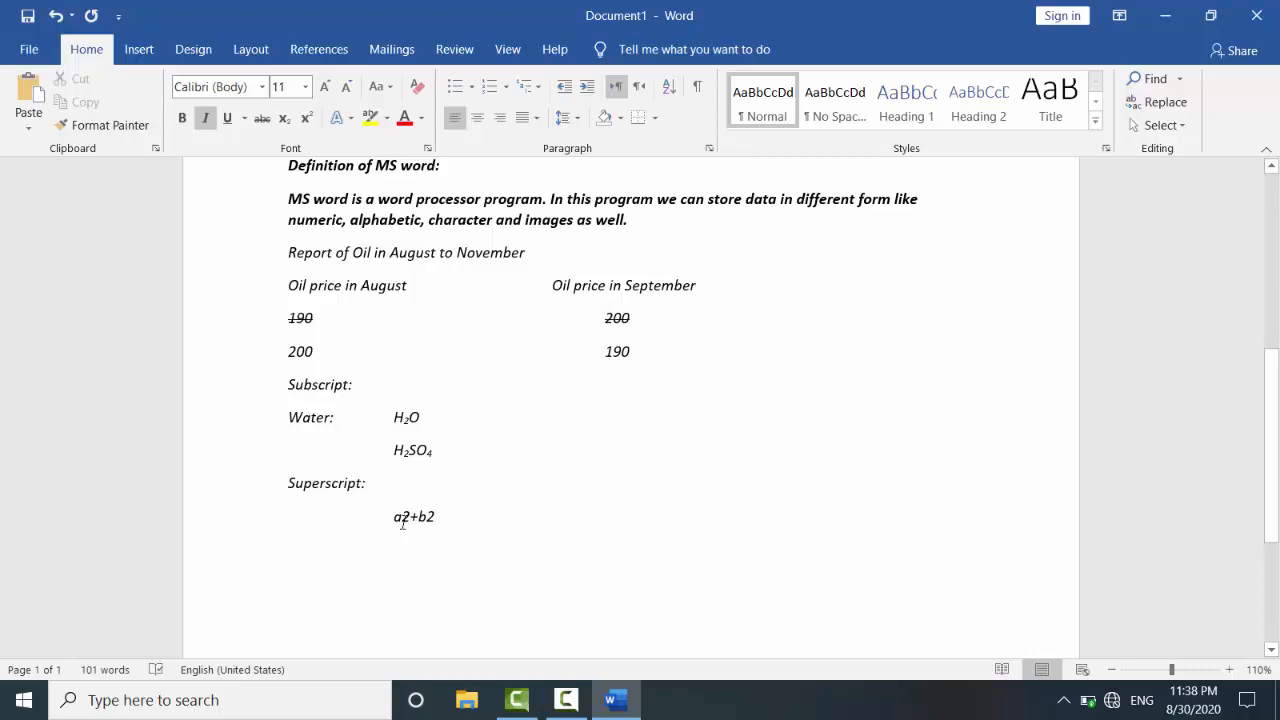
- Format both 2s in the expression a2+b2 as superscript in one go
drag(401, 521, 410, 521)
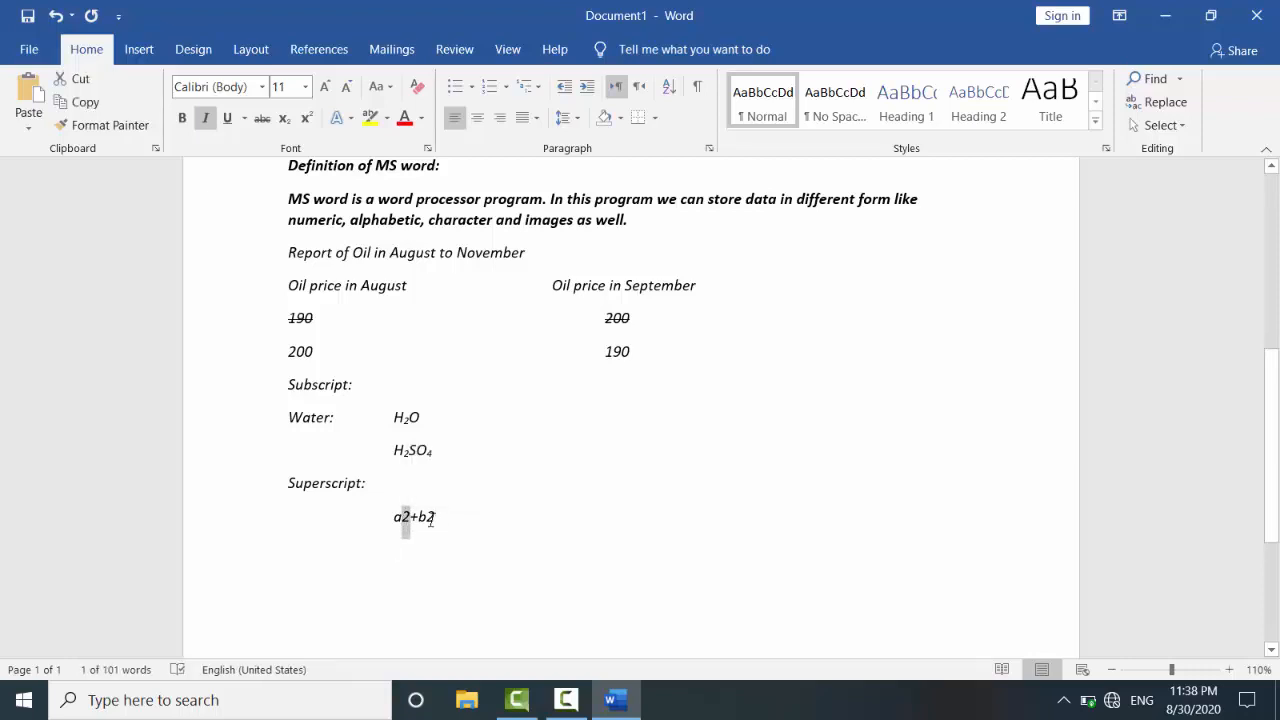
ctrl+drag(428, 521, 436, 518)
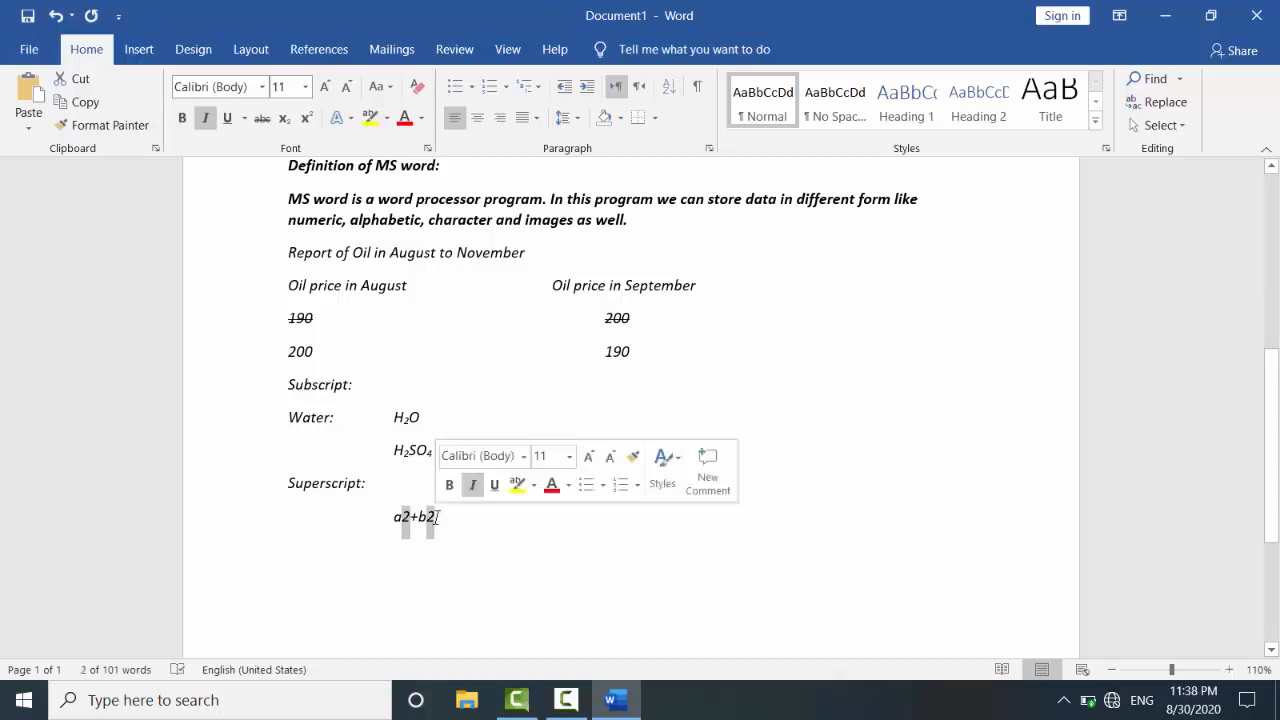
click(307, 119)
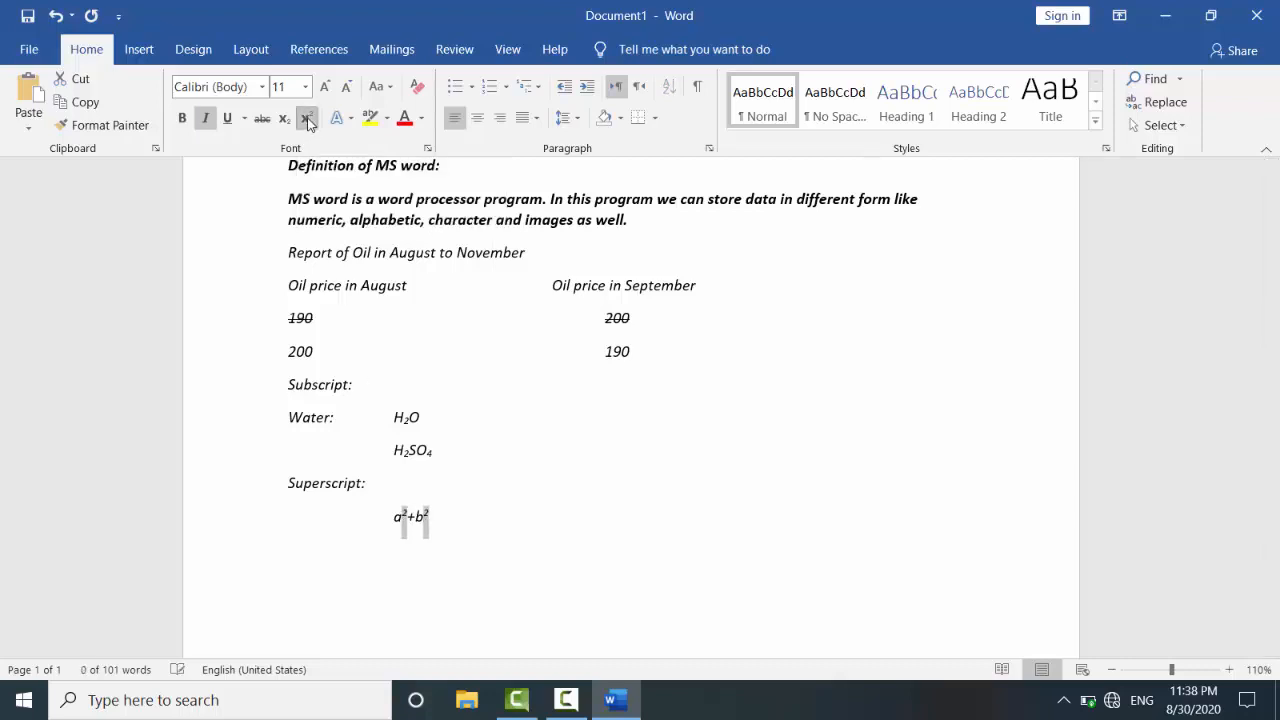
click(466, 519)
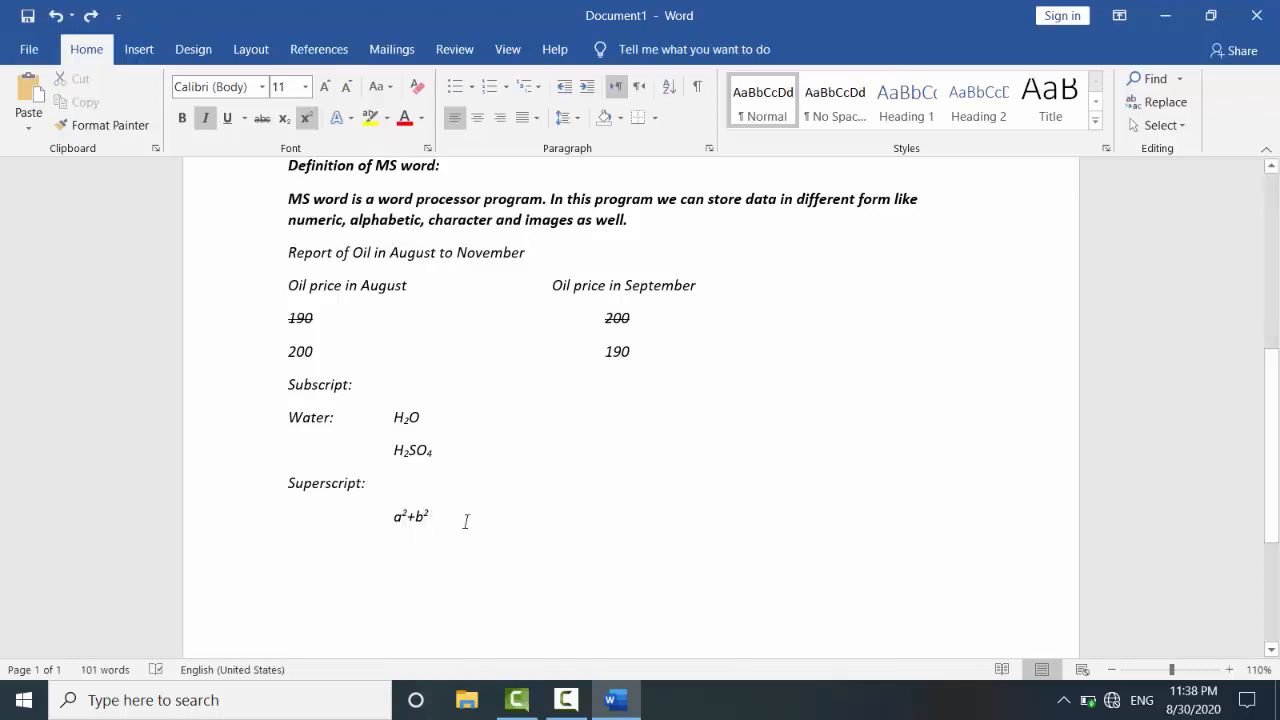
- Enter the expression (a+b)2 on a new line, aligned under the first superscript expression
key(Return)
key(Tab)
key(Tab)
text((a+b)
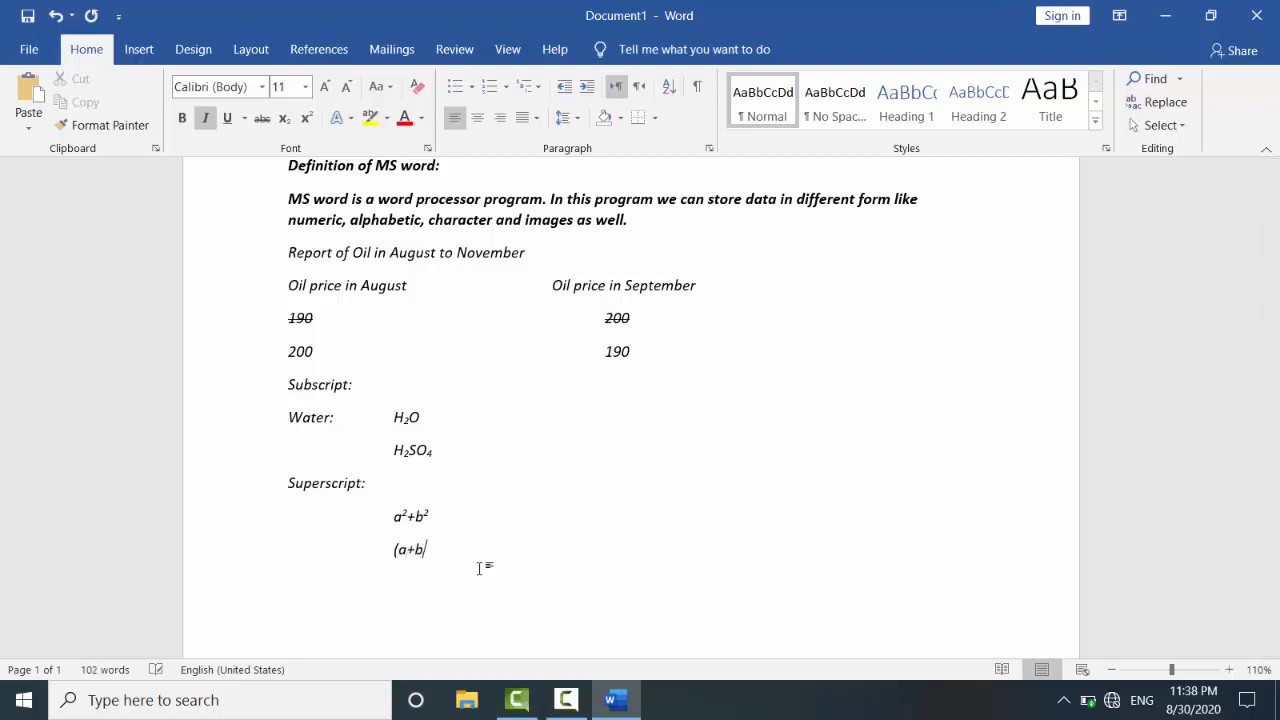
text()2)
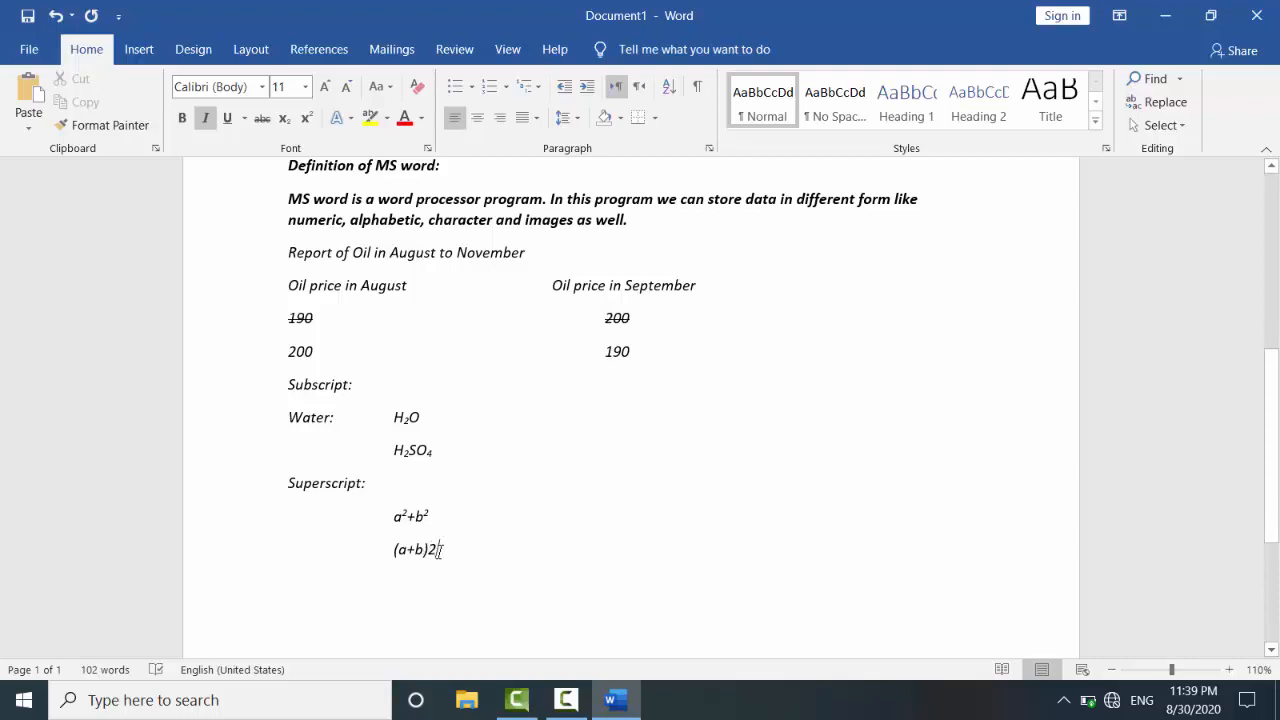
- Format the 2 after (a+b) as superscript
drag(432, 550, 428, 551)
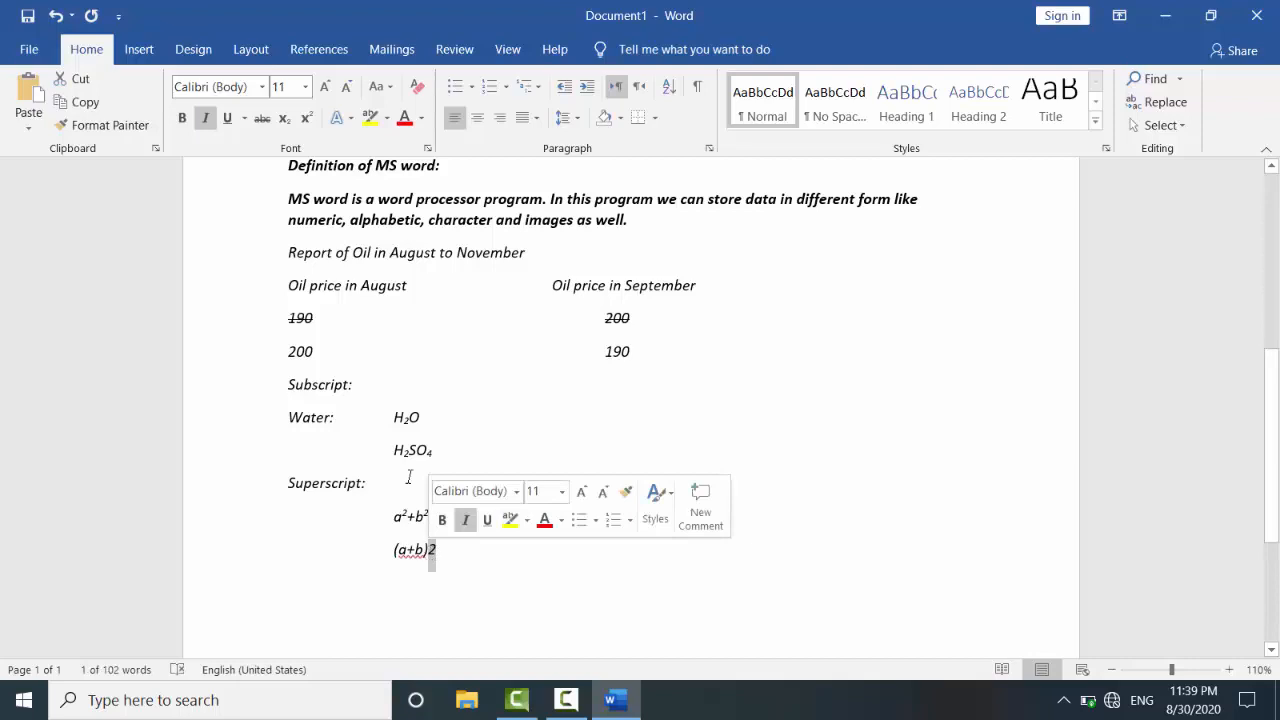
click(307, 120)
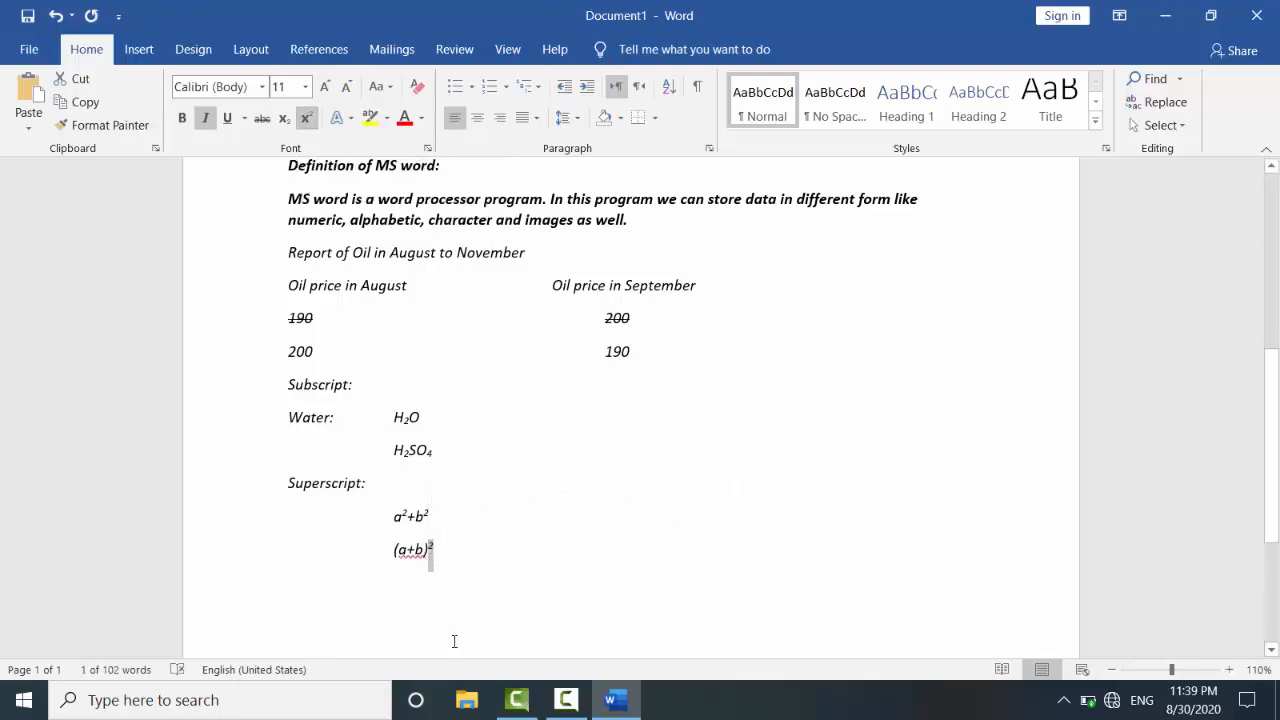
click(485, 545)
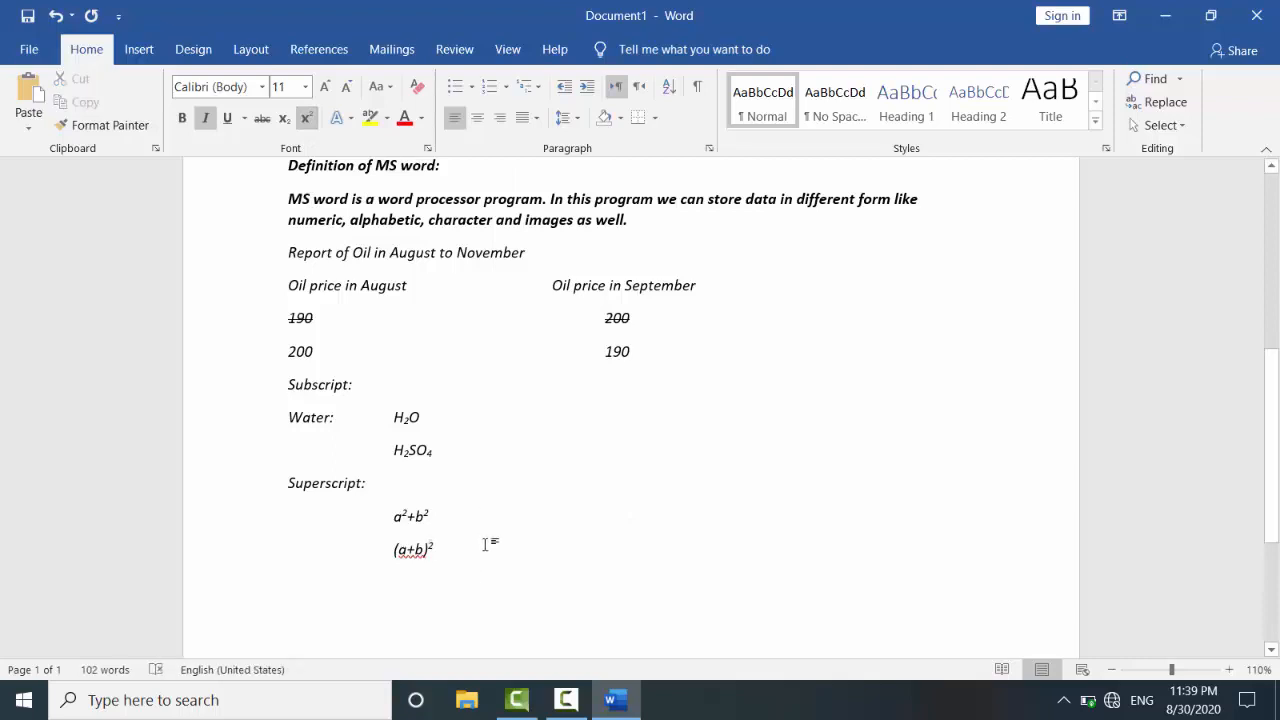